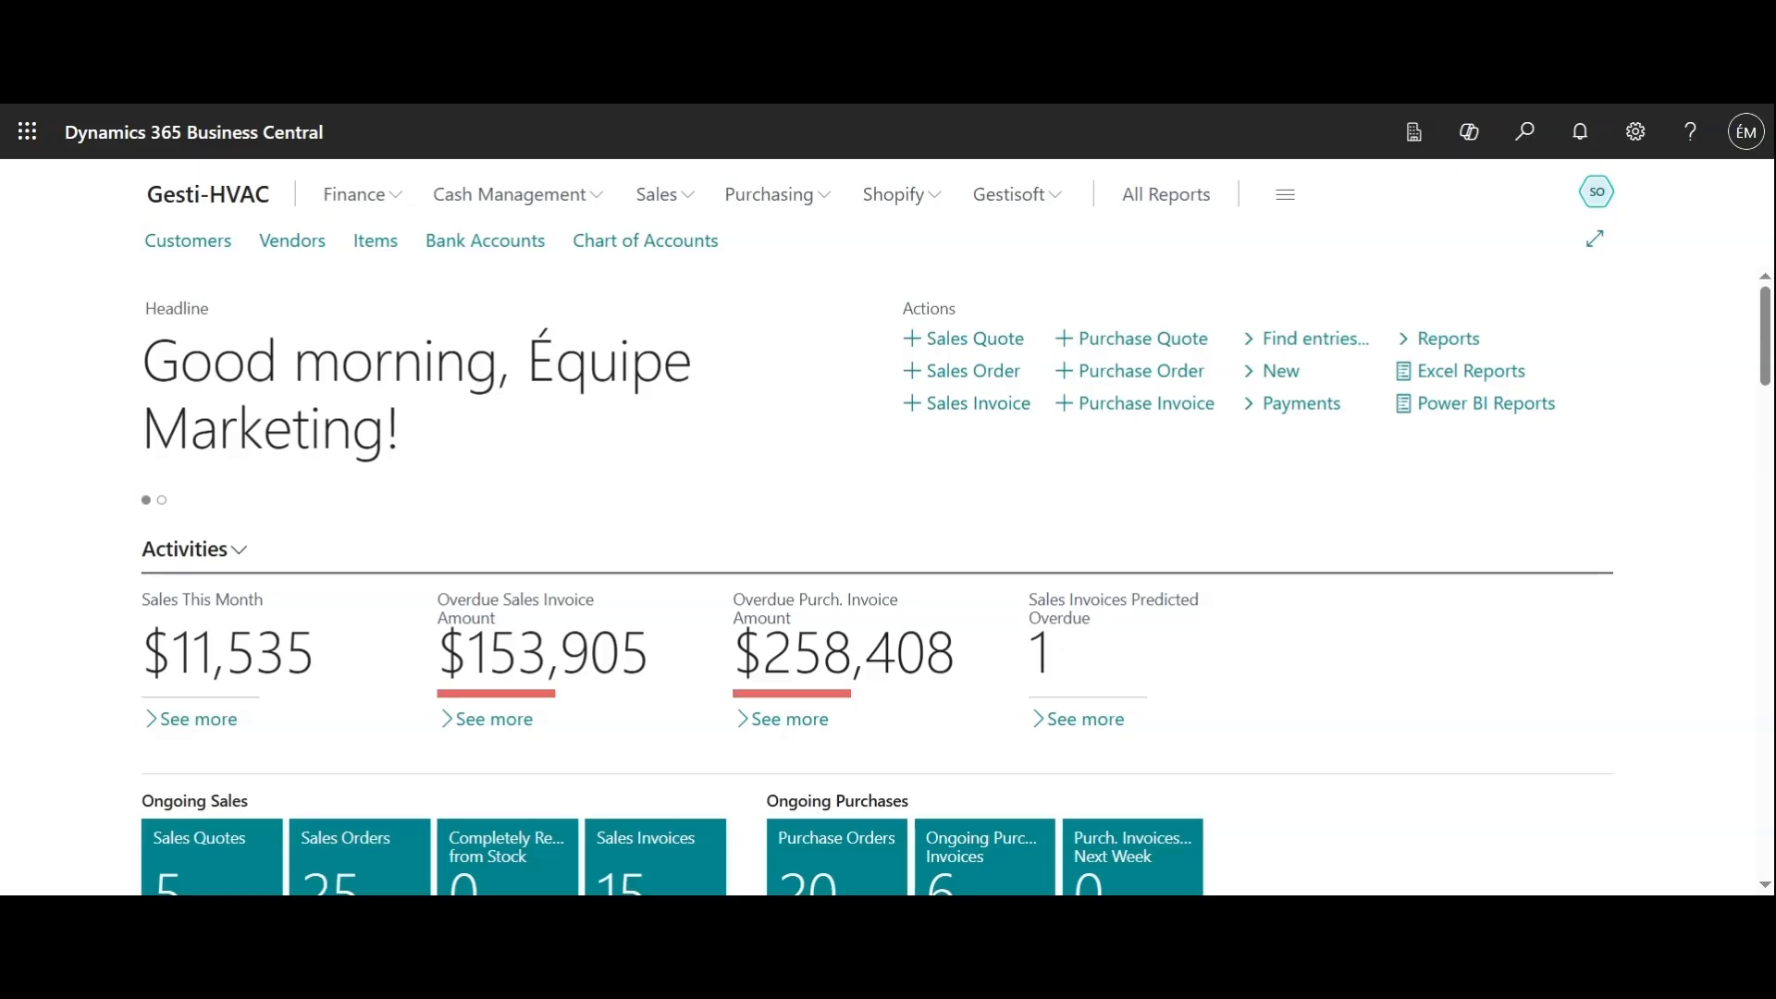
Open the DEFAULT batch of the general journals and look over its existing lines and columns
click(358, 205)
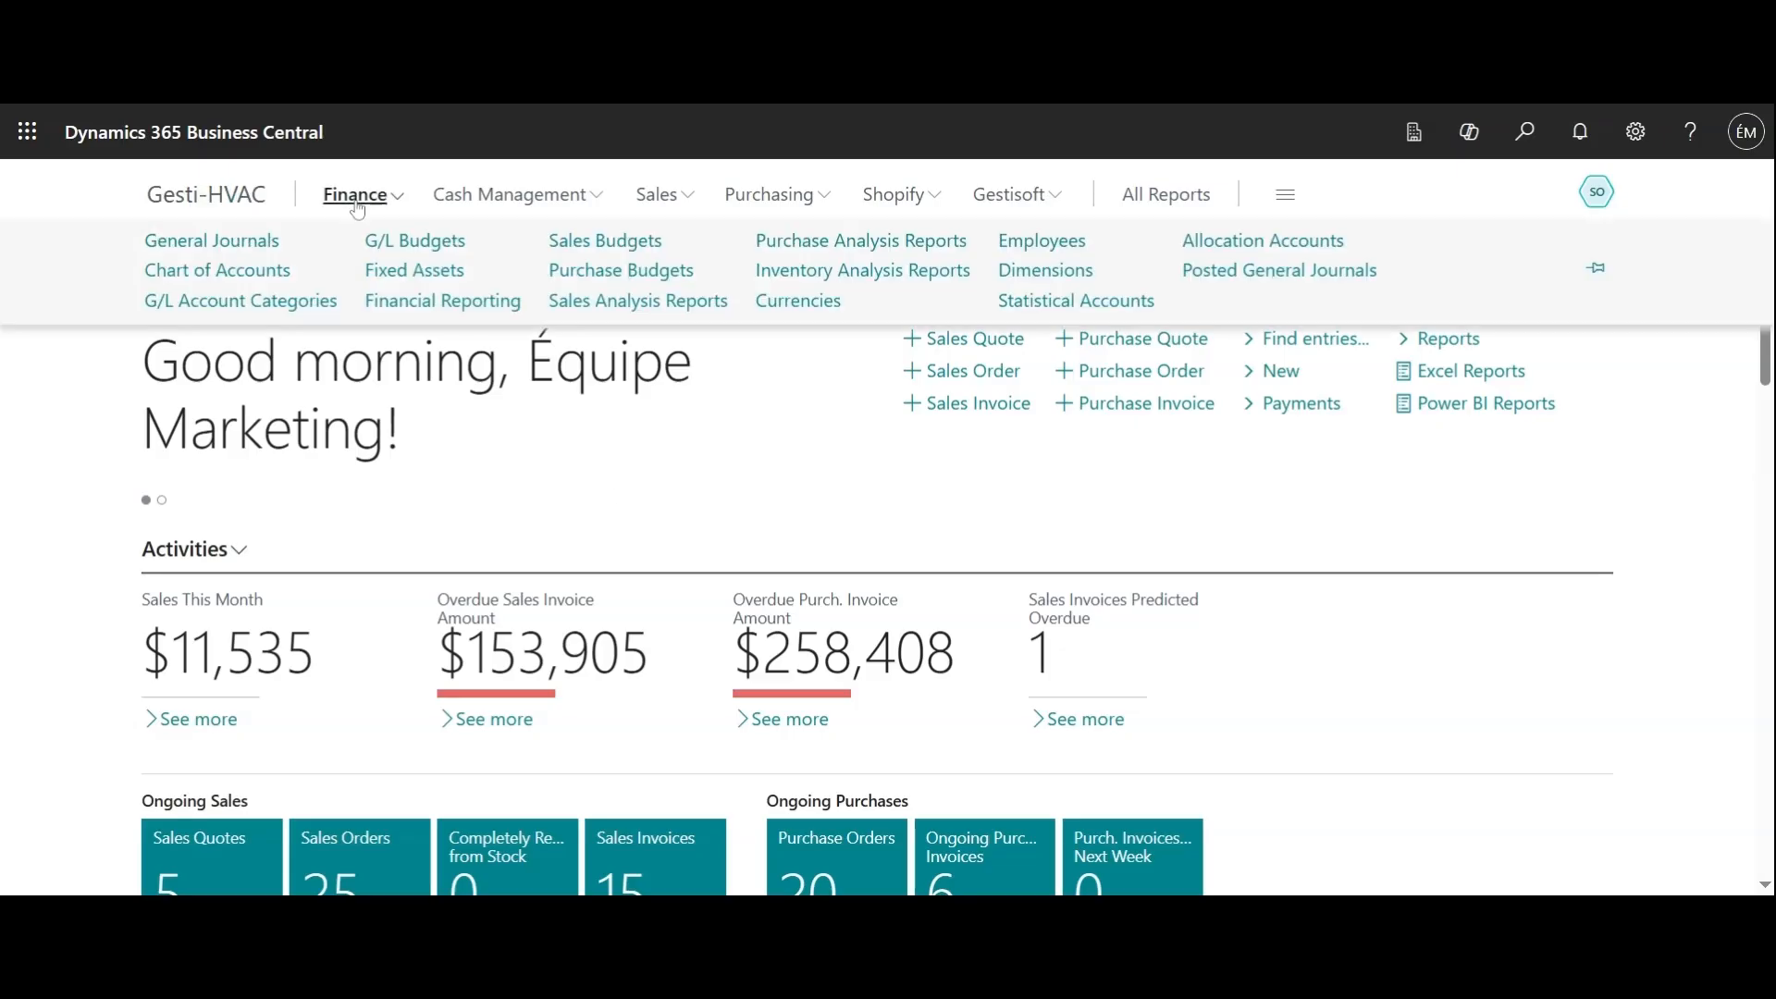
click(234, 256)
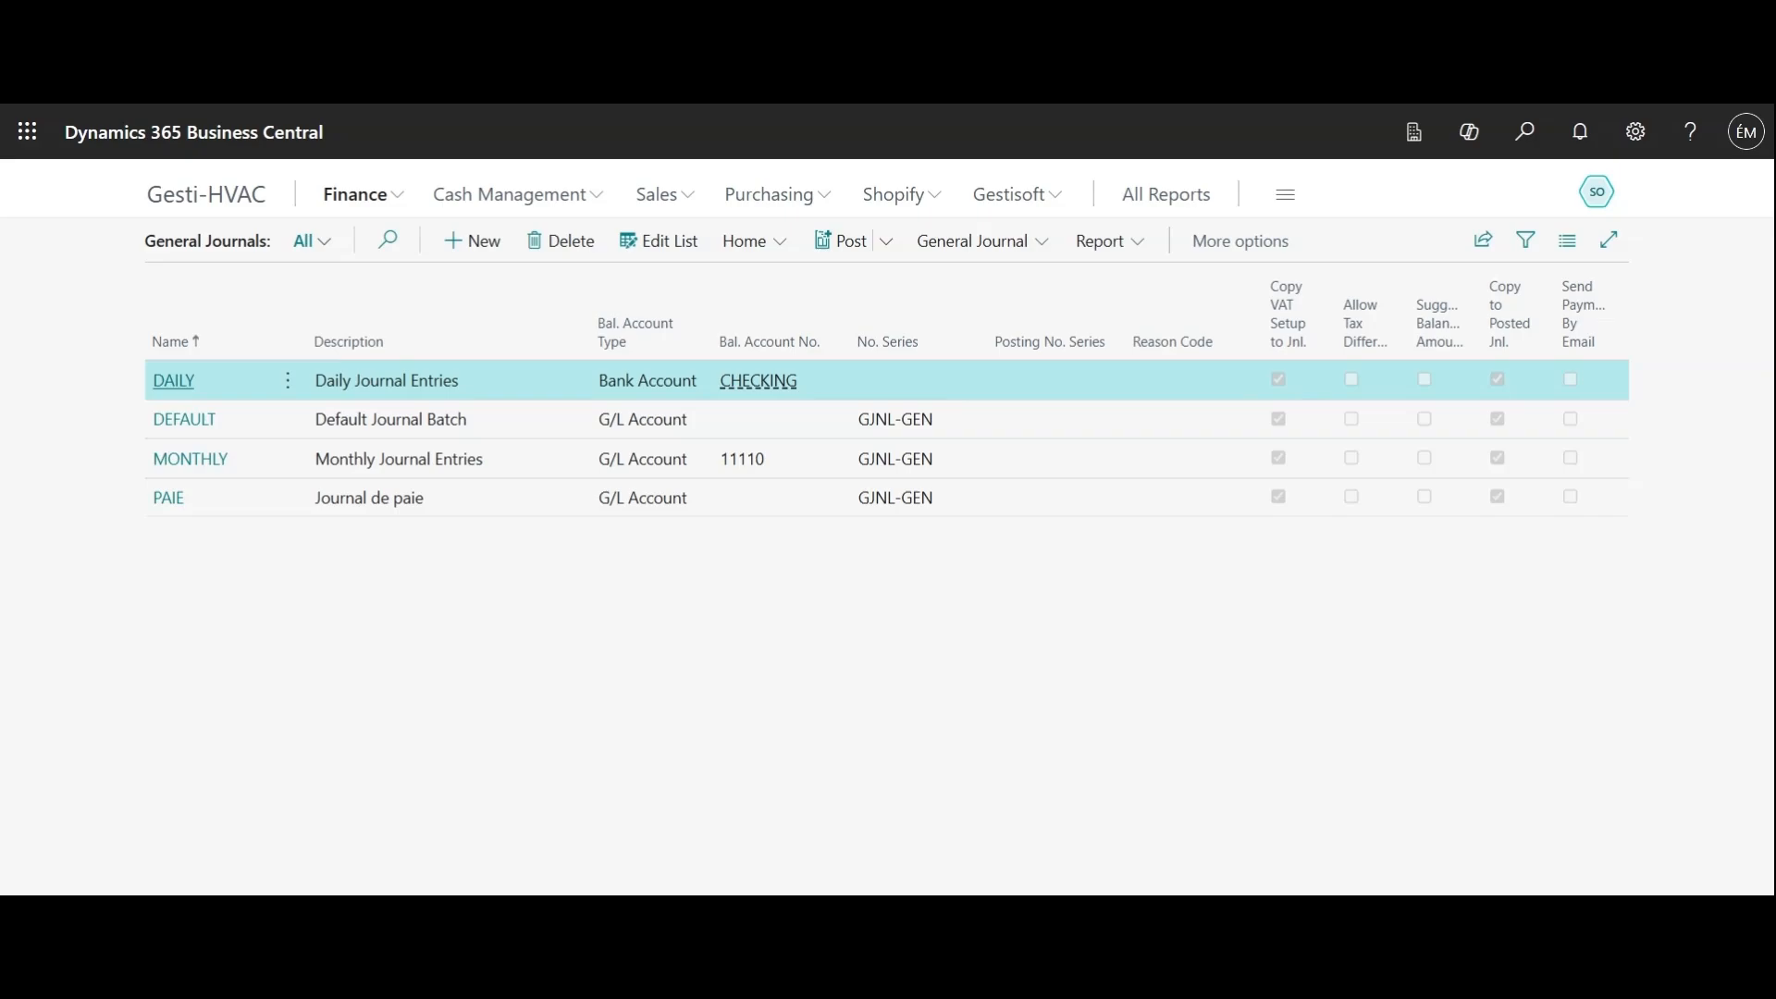
click(185, 431)
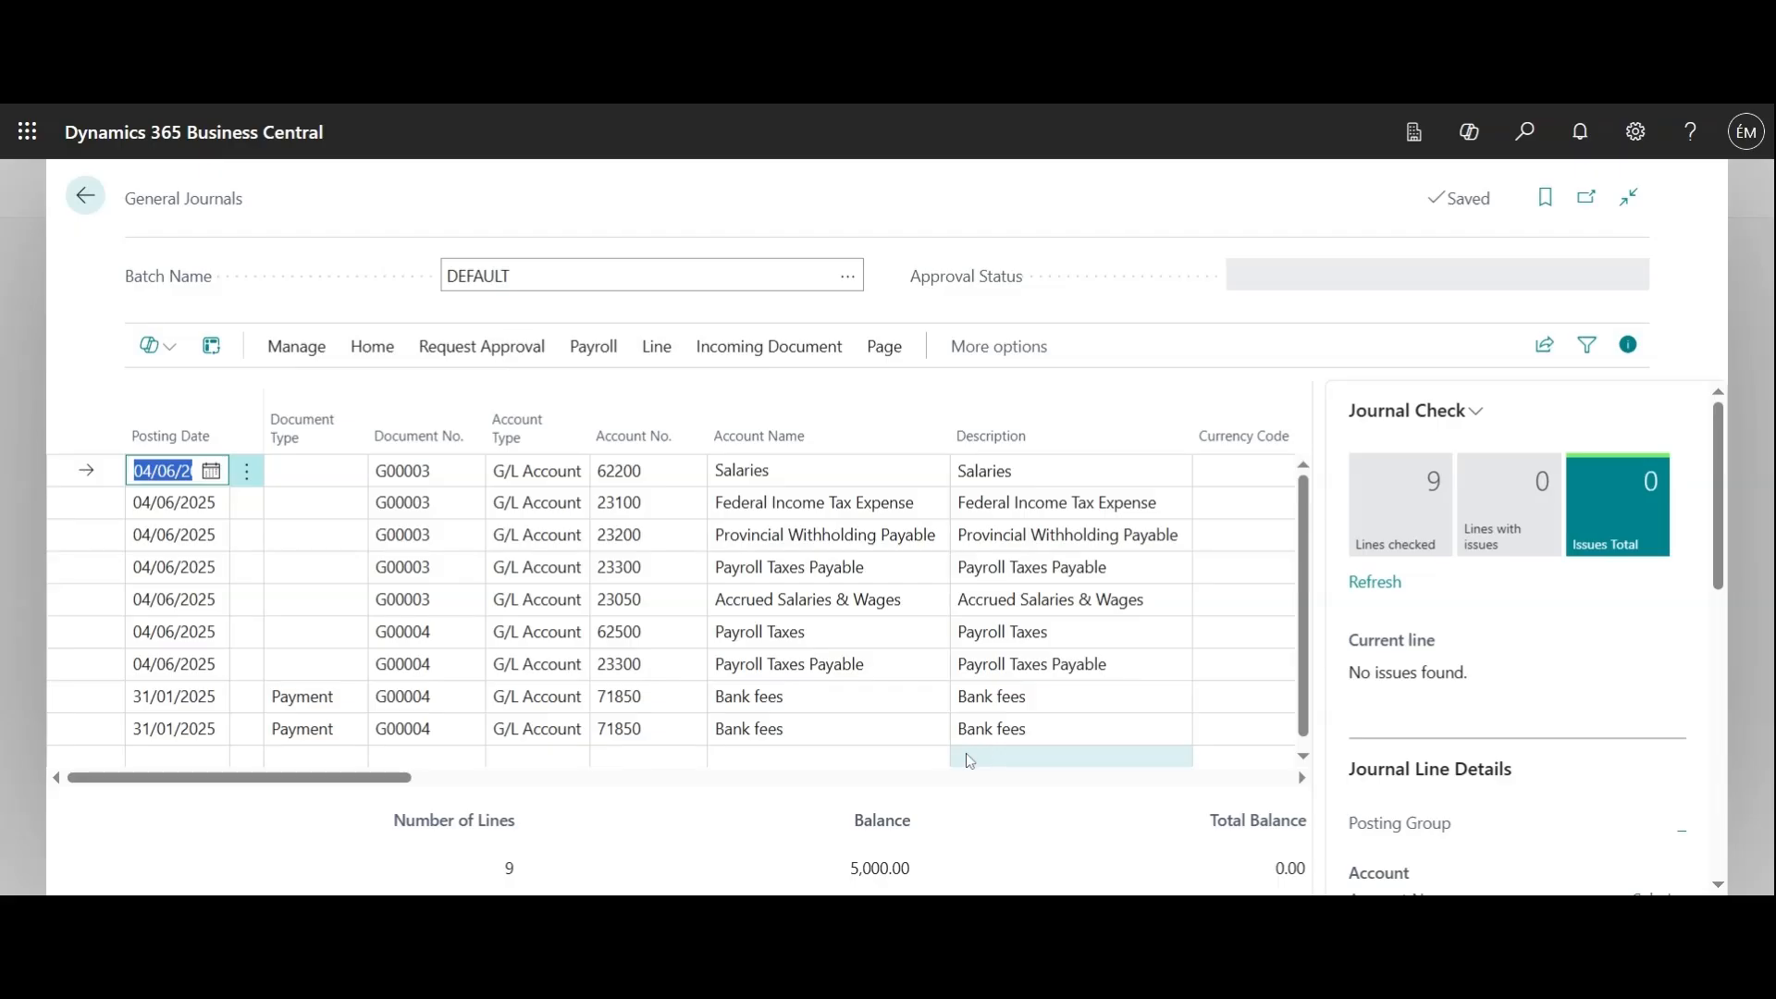
click(943, 779)
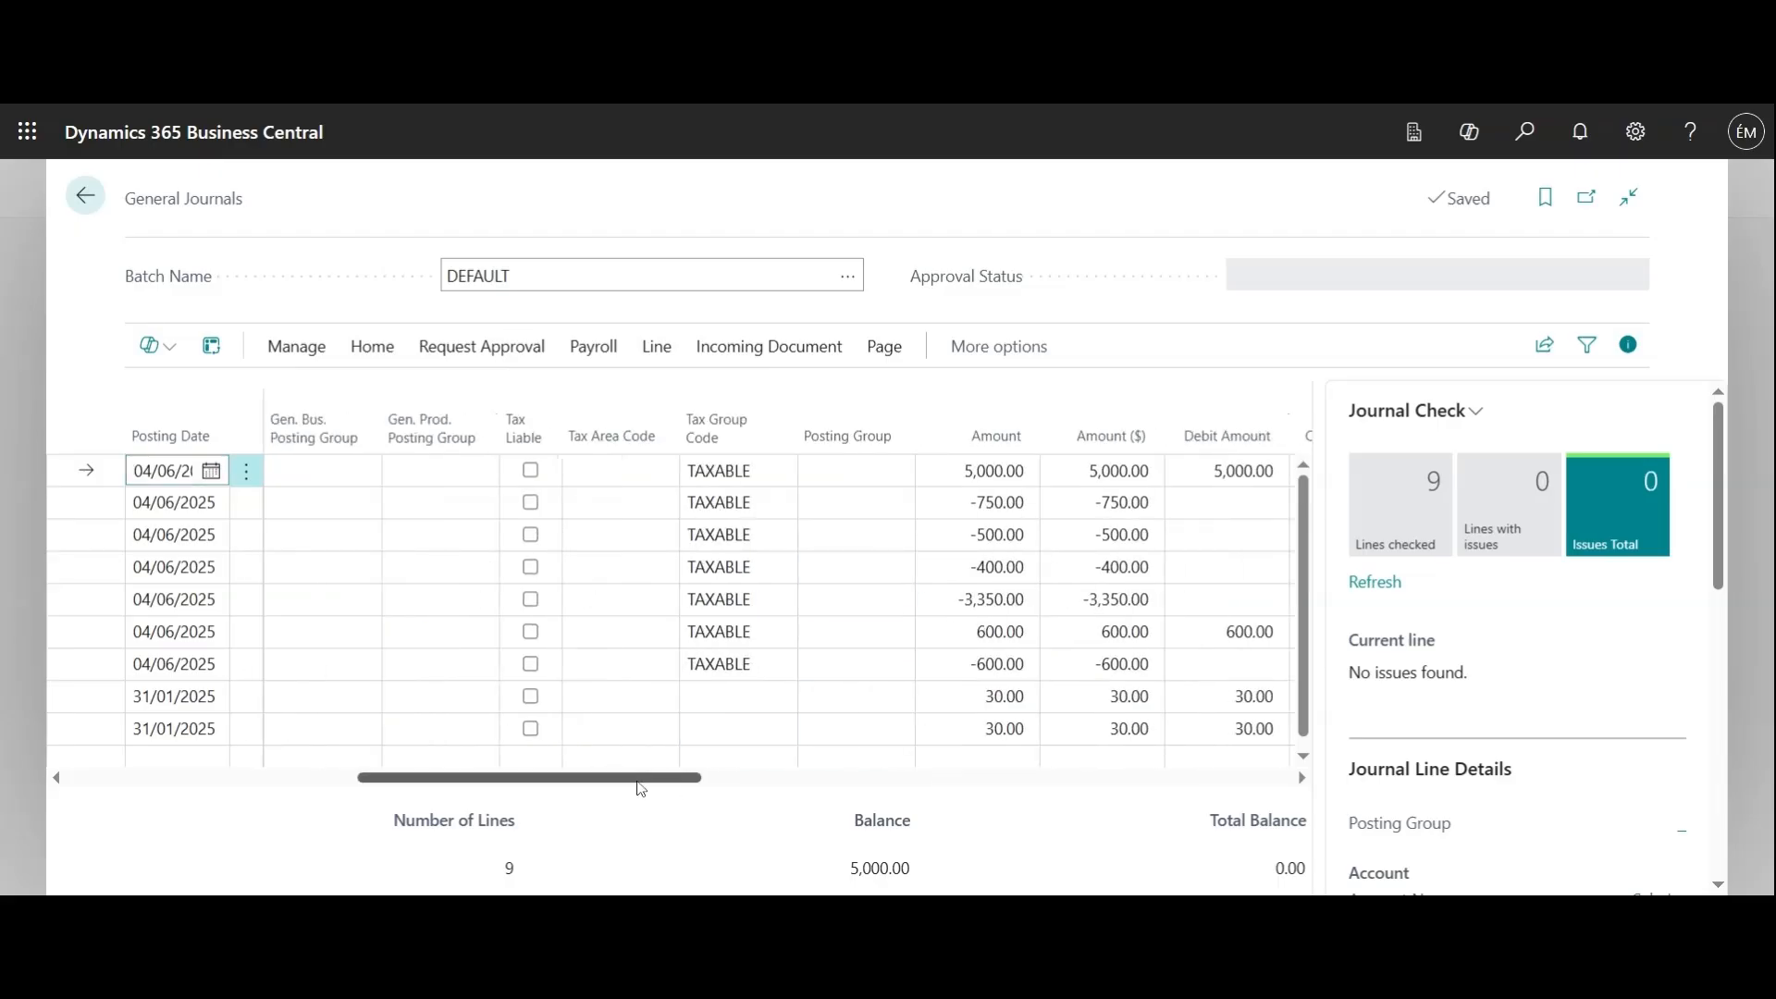
drag(641, 788, 348, 787)
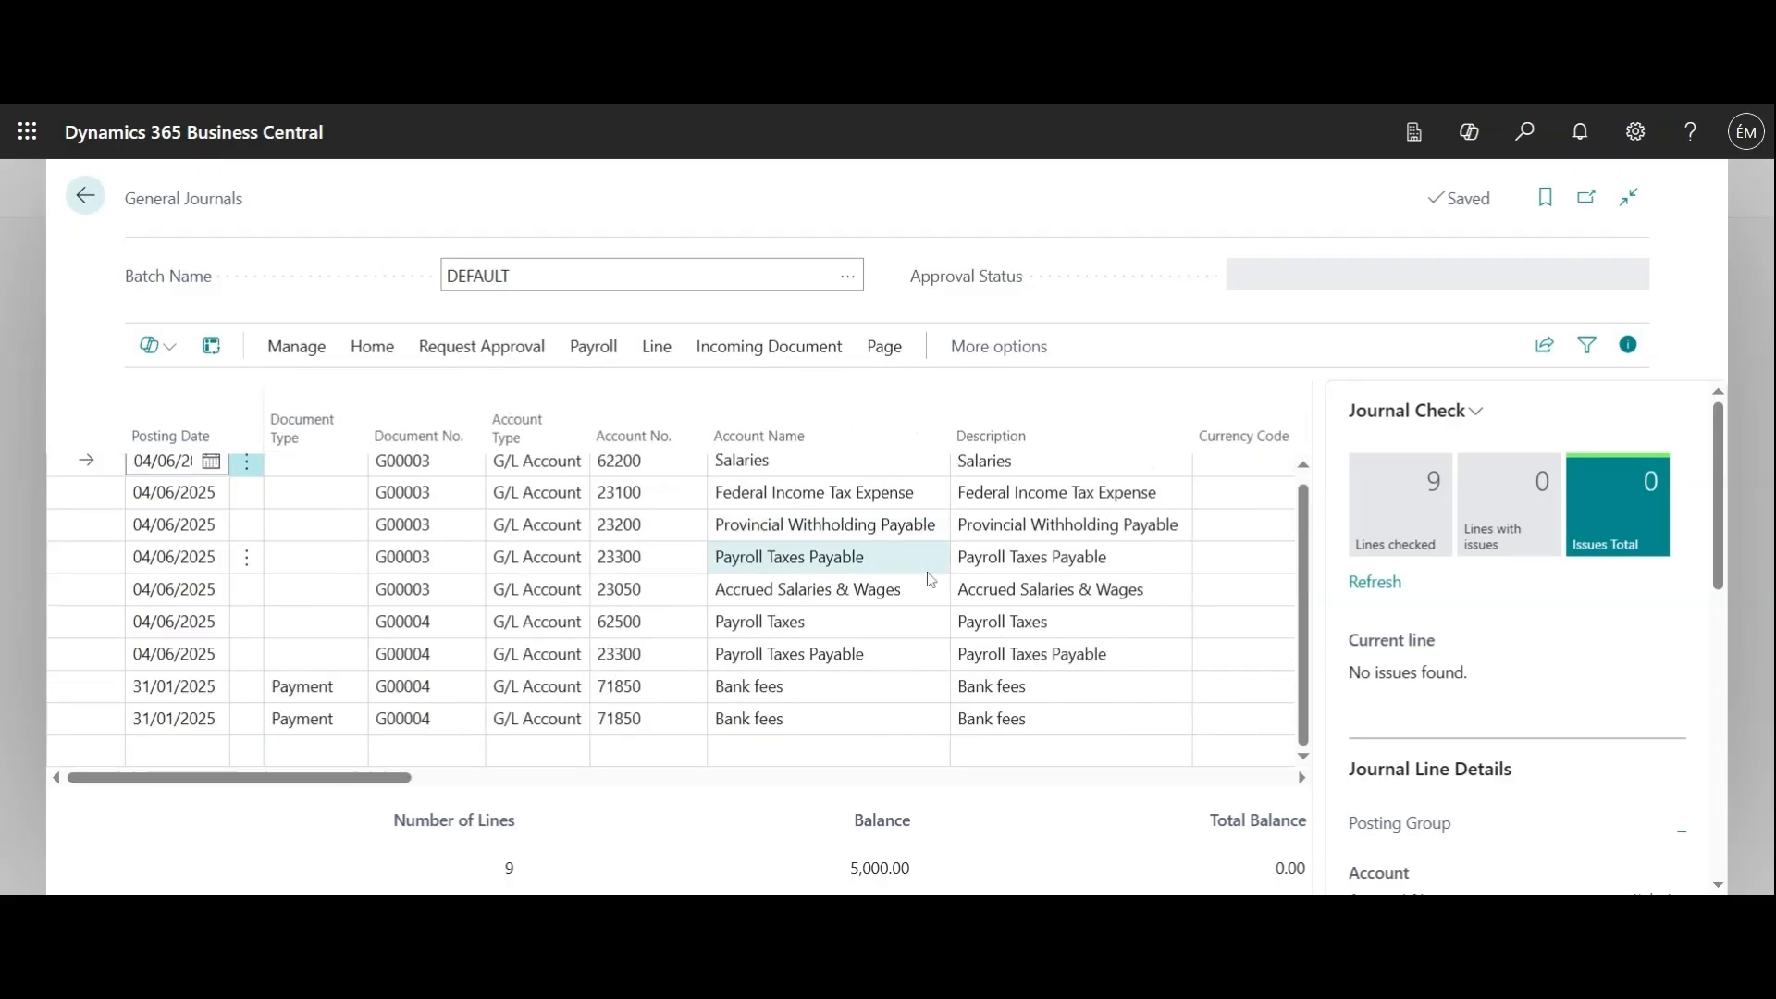
scroll(930, 579, up, 1)
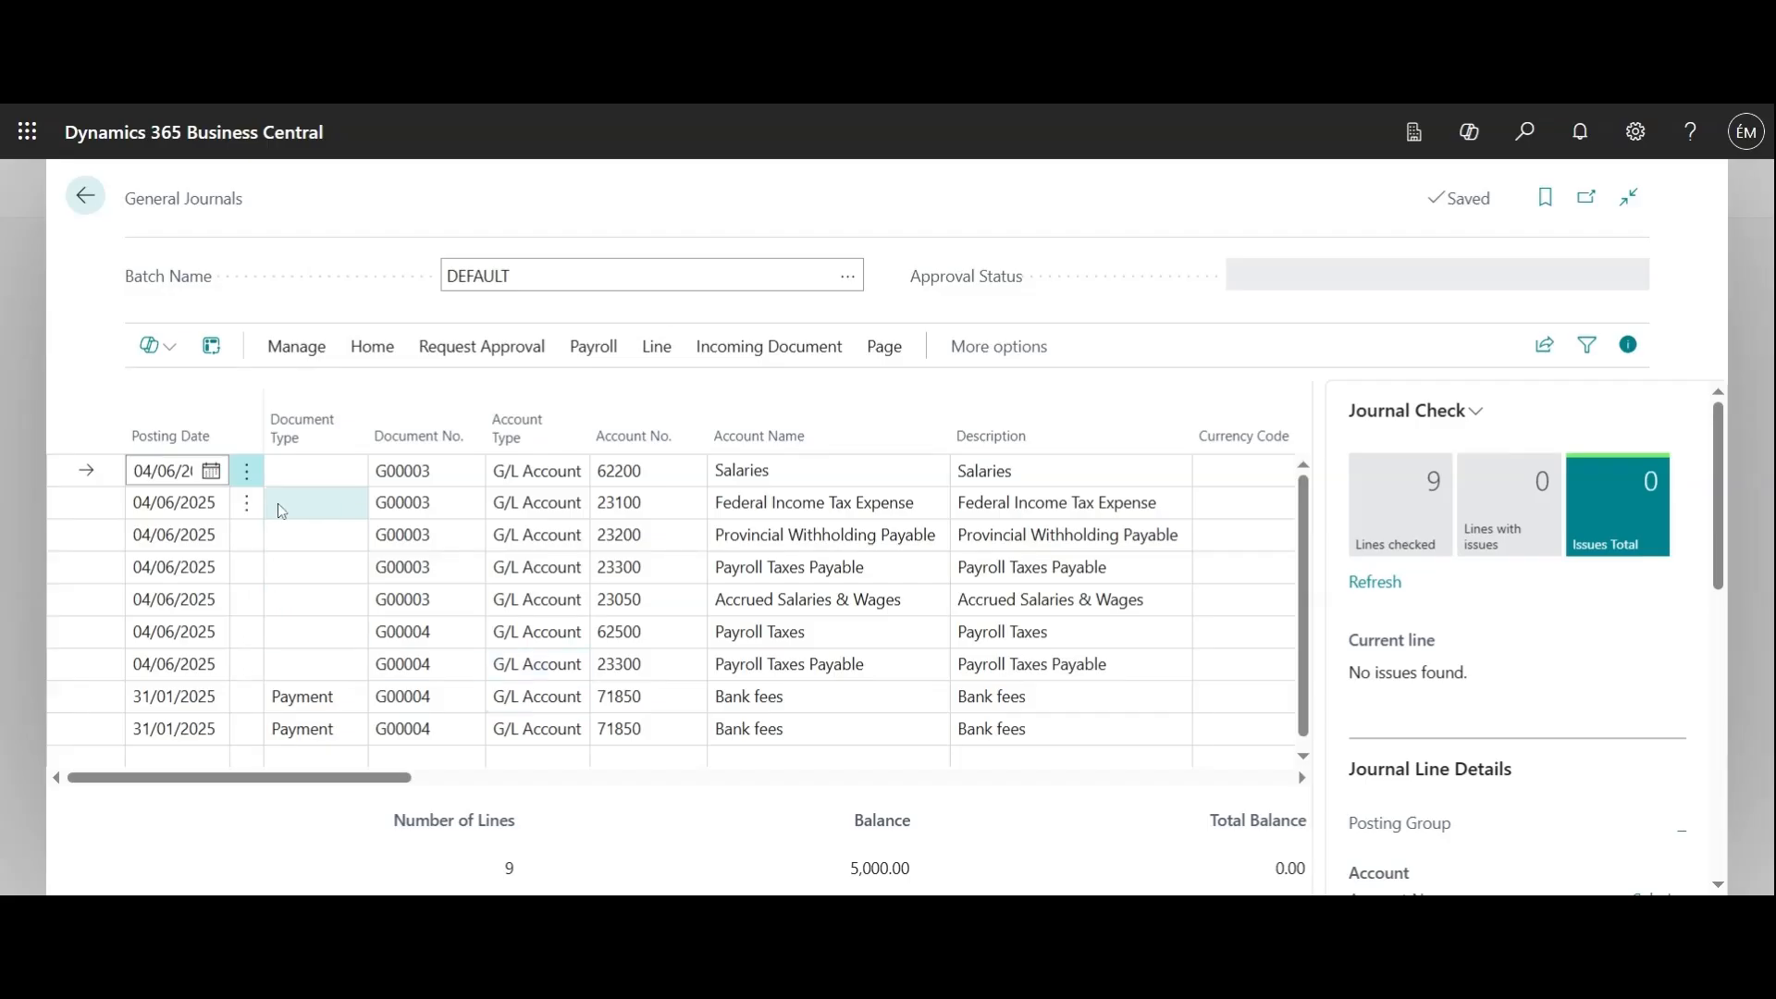
Review the line actions, management commands and posting options available for the DEFAULT journal batch
click(246, 471)
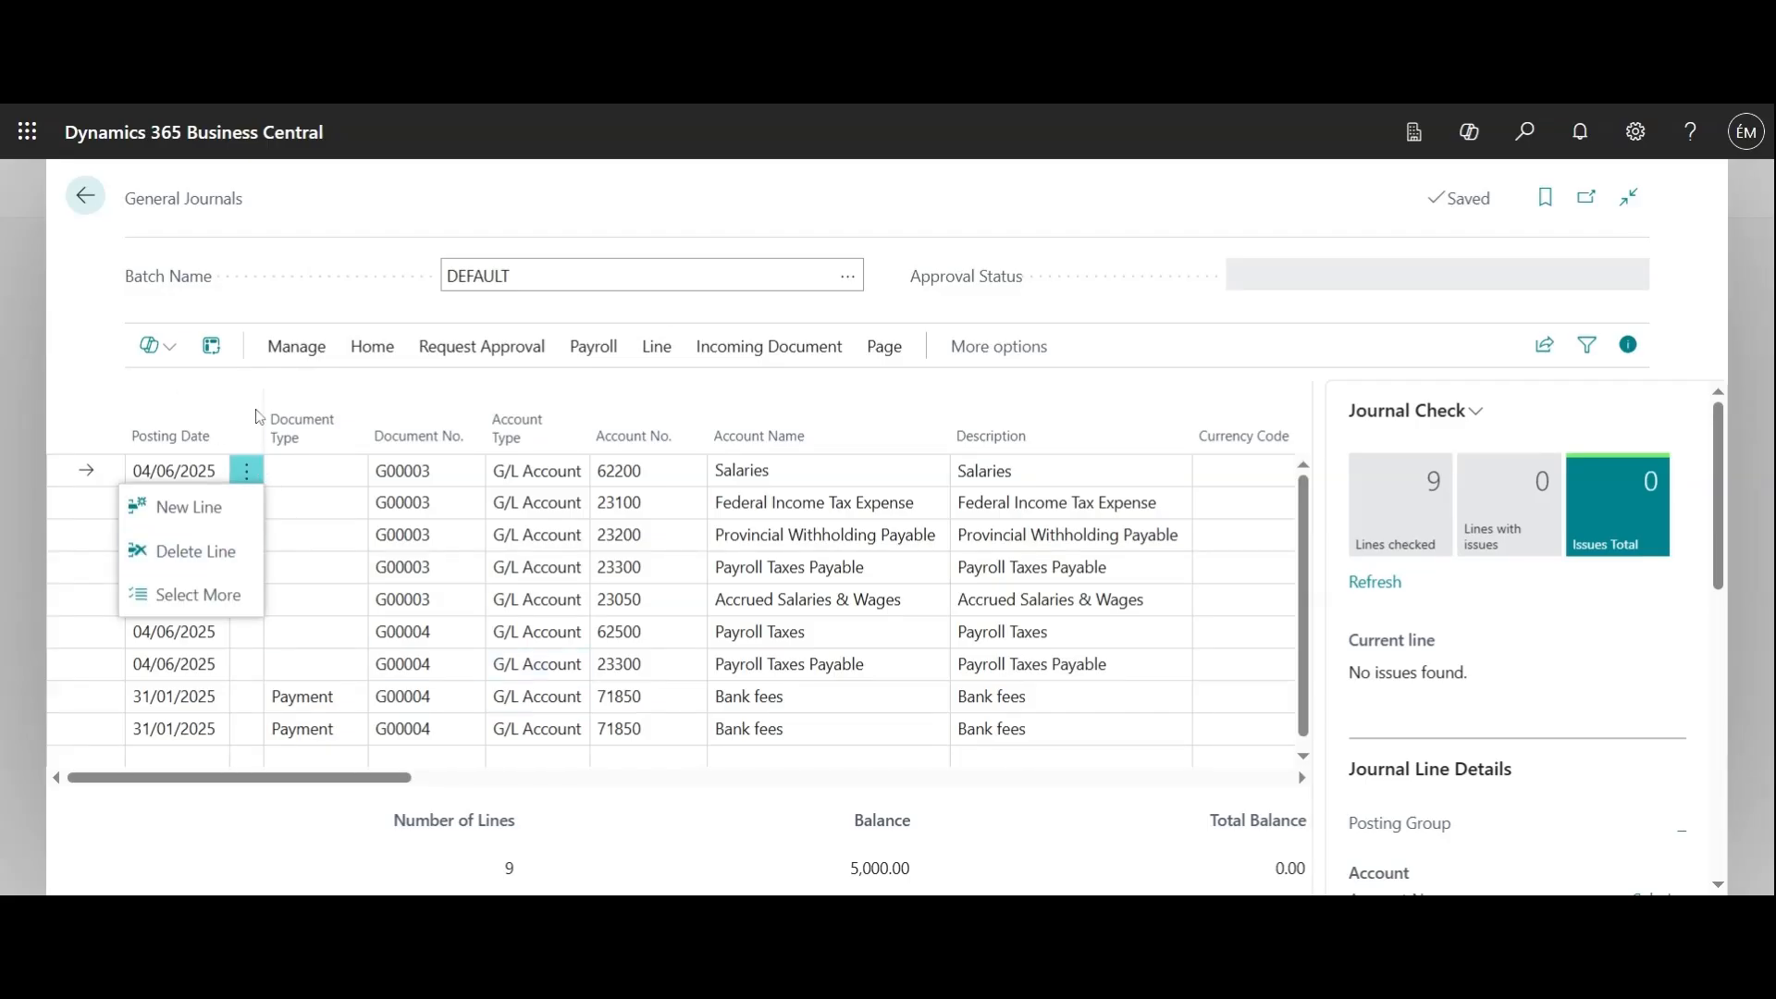
key(Escape)
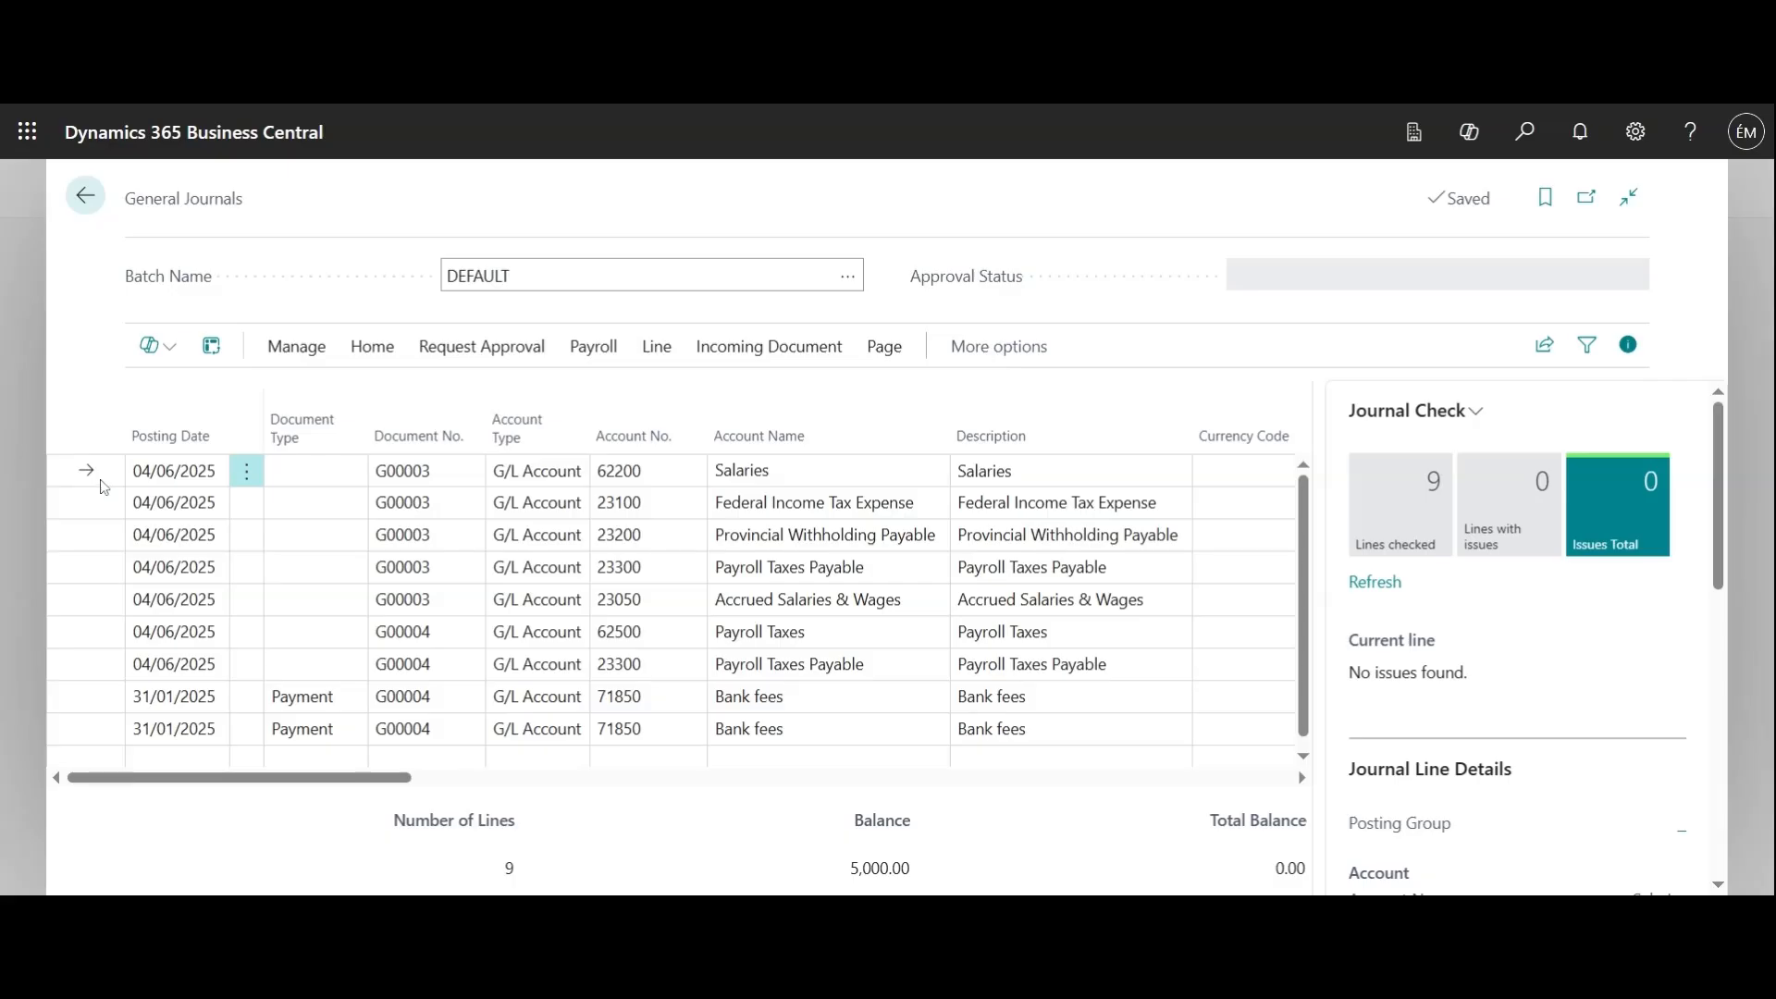
click(999, 348)
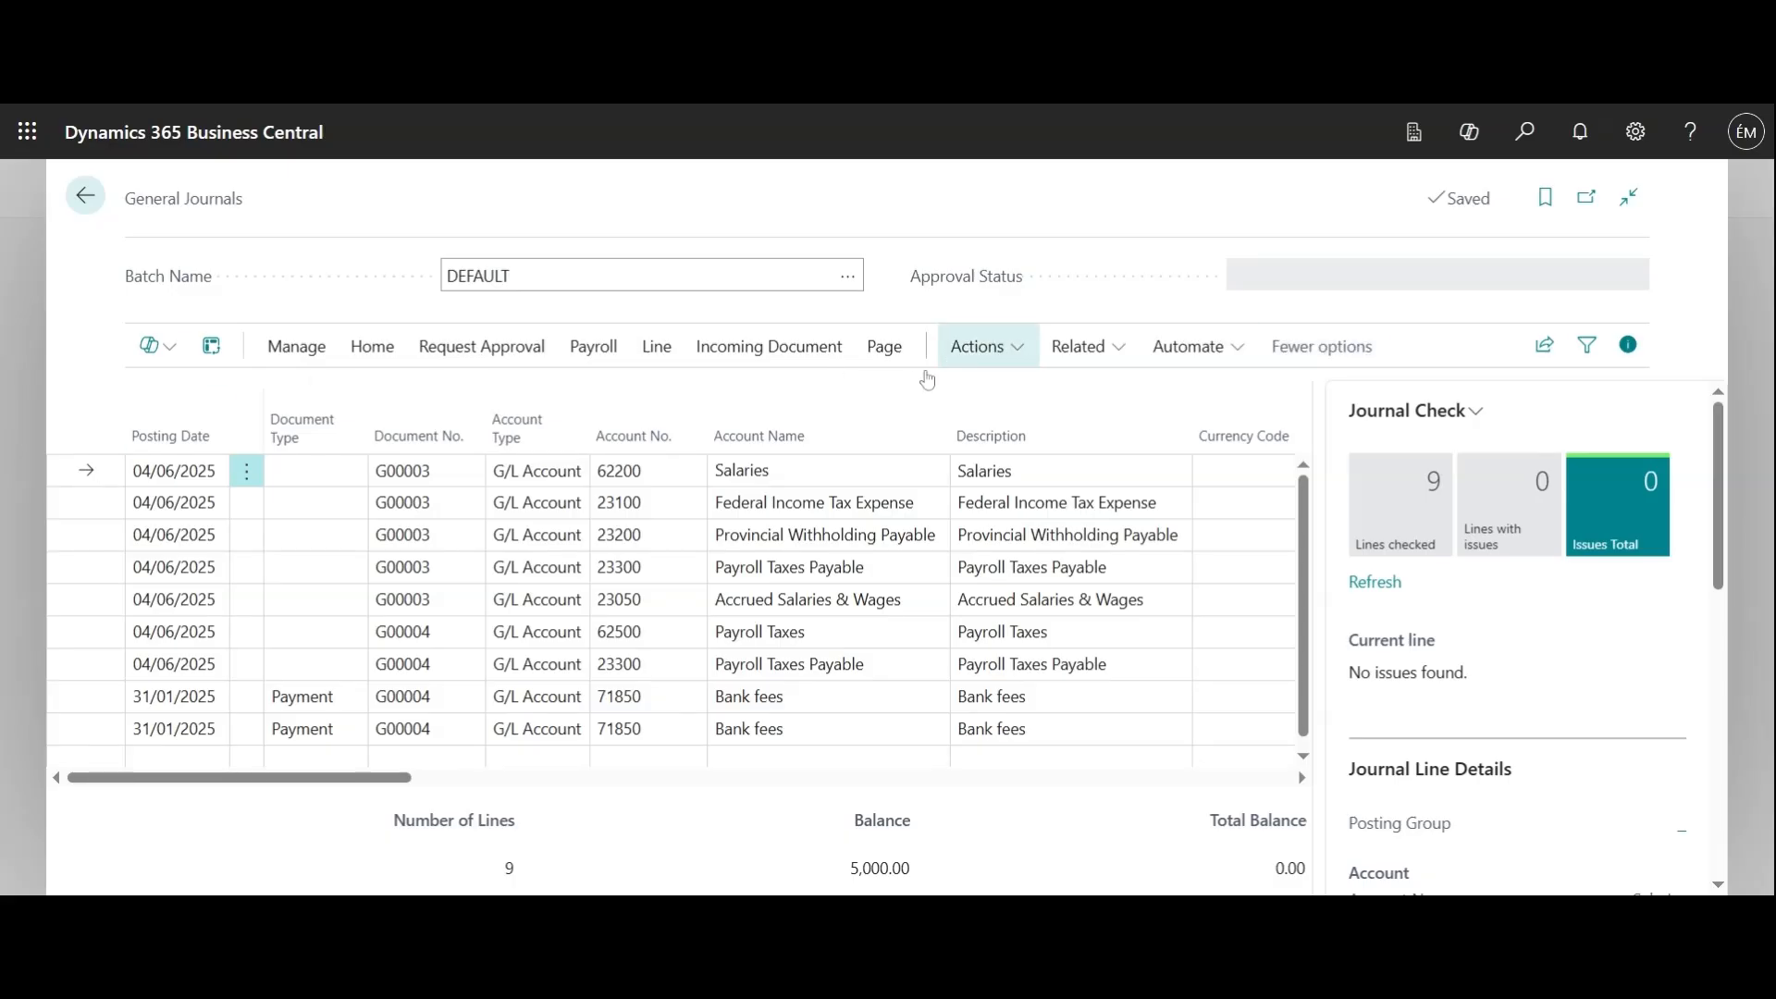
click(91, 708)
click(310, 345)
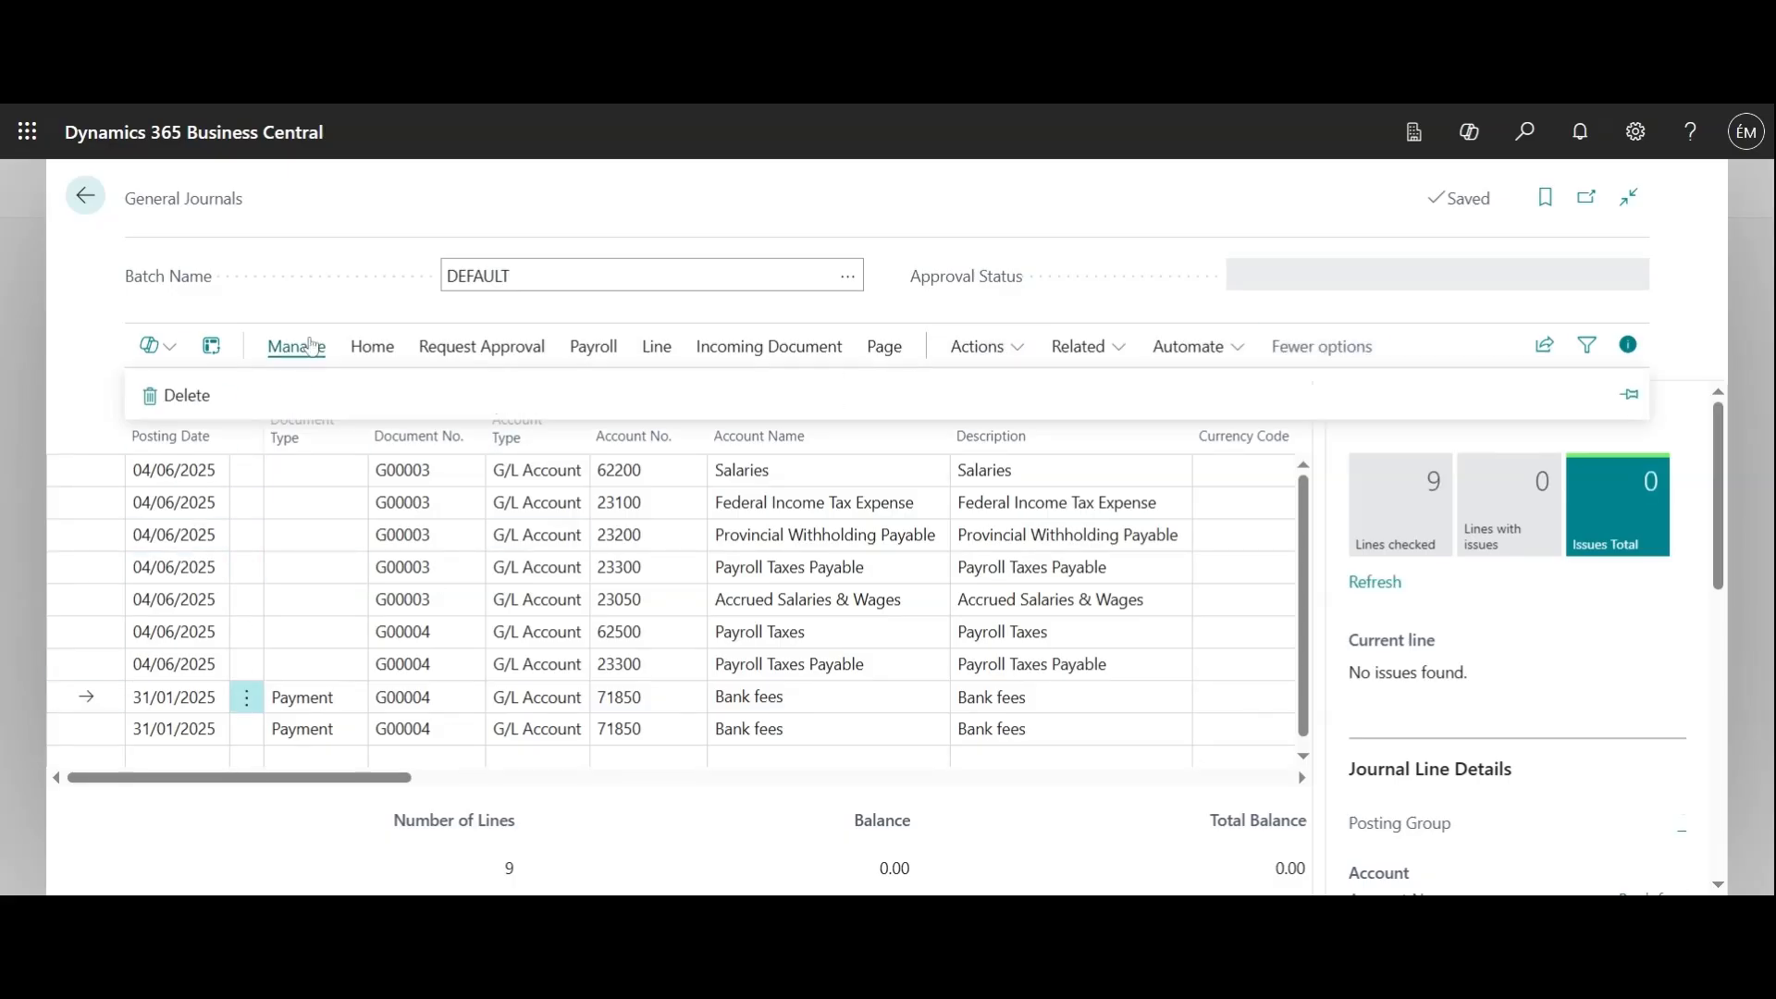
click(366, 347)
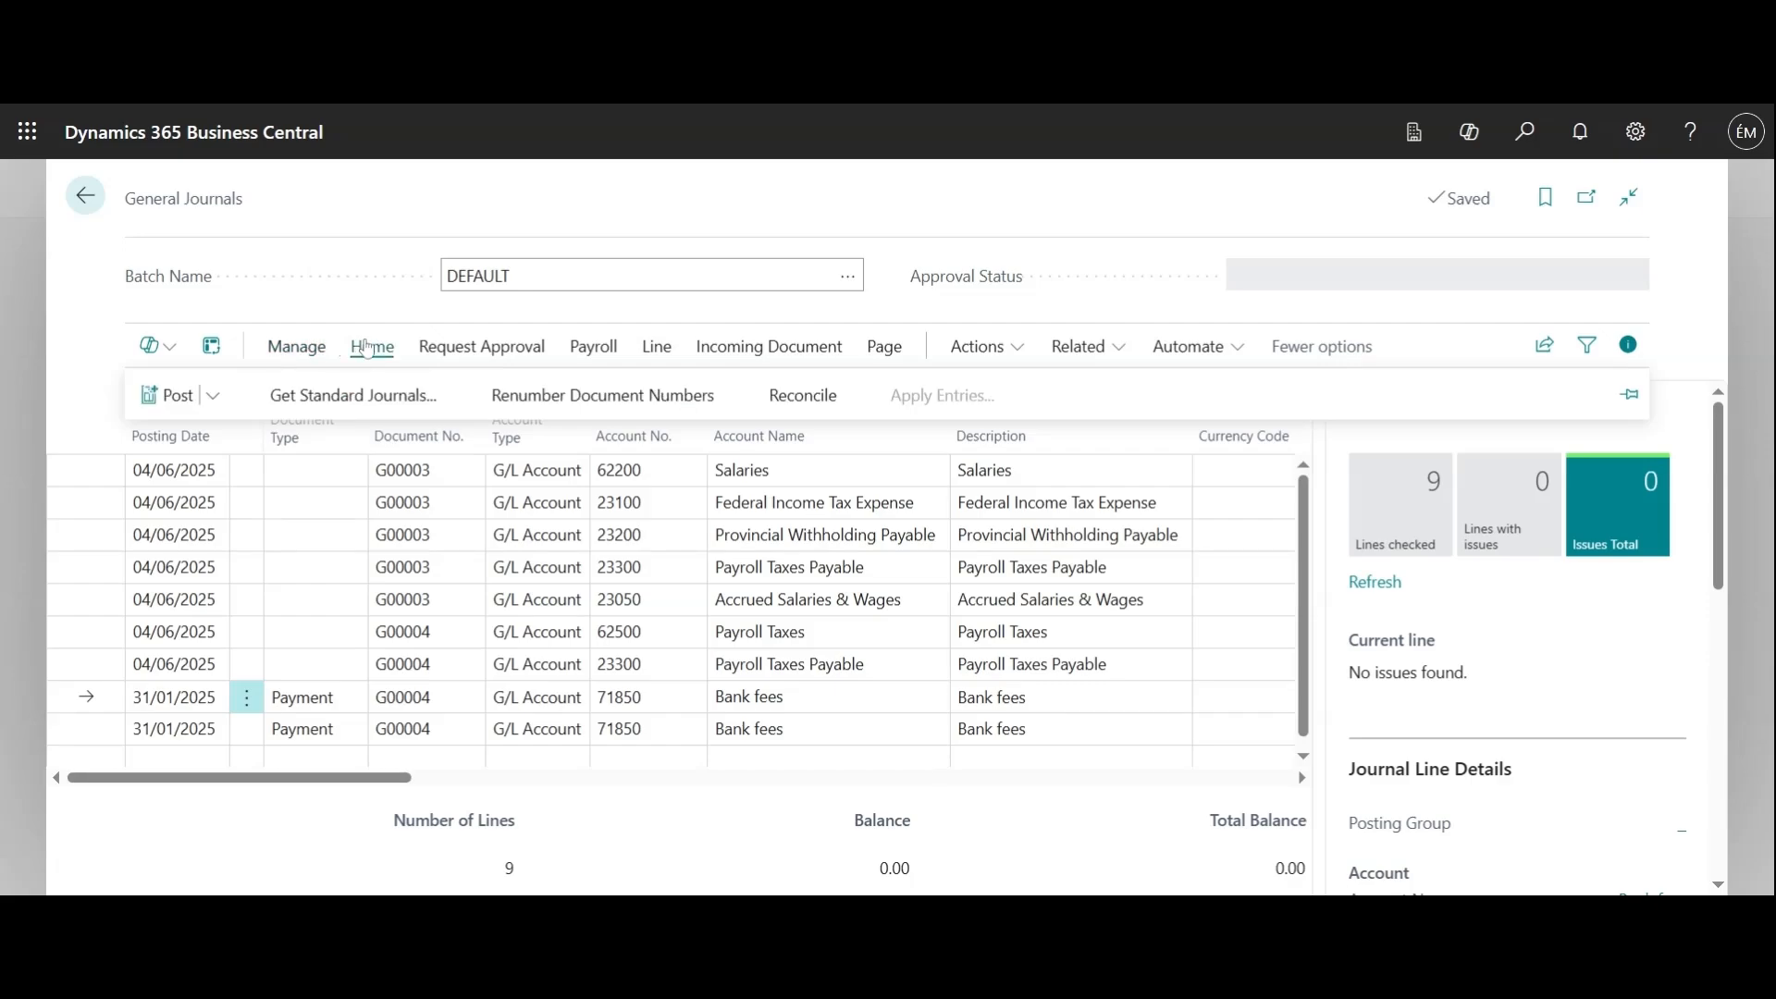
click(212, 396)
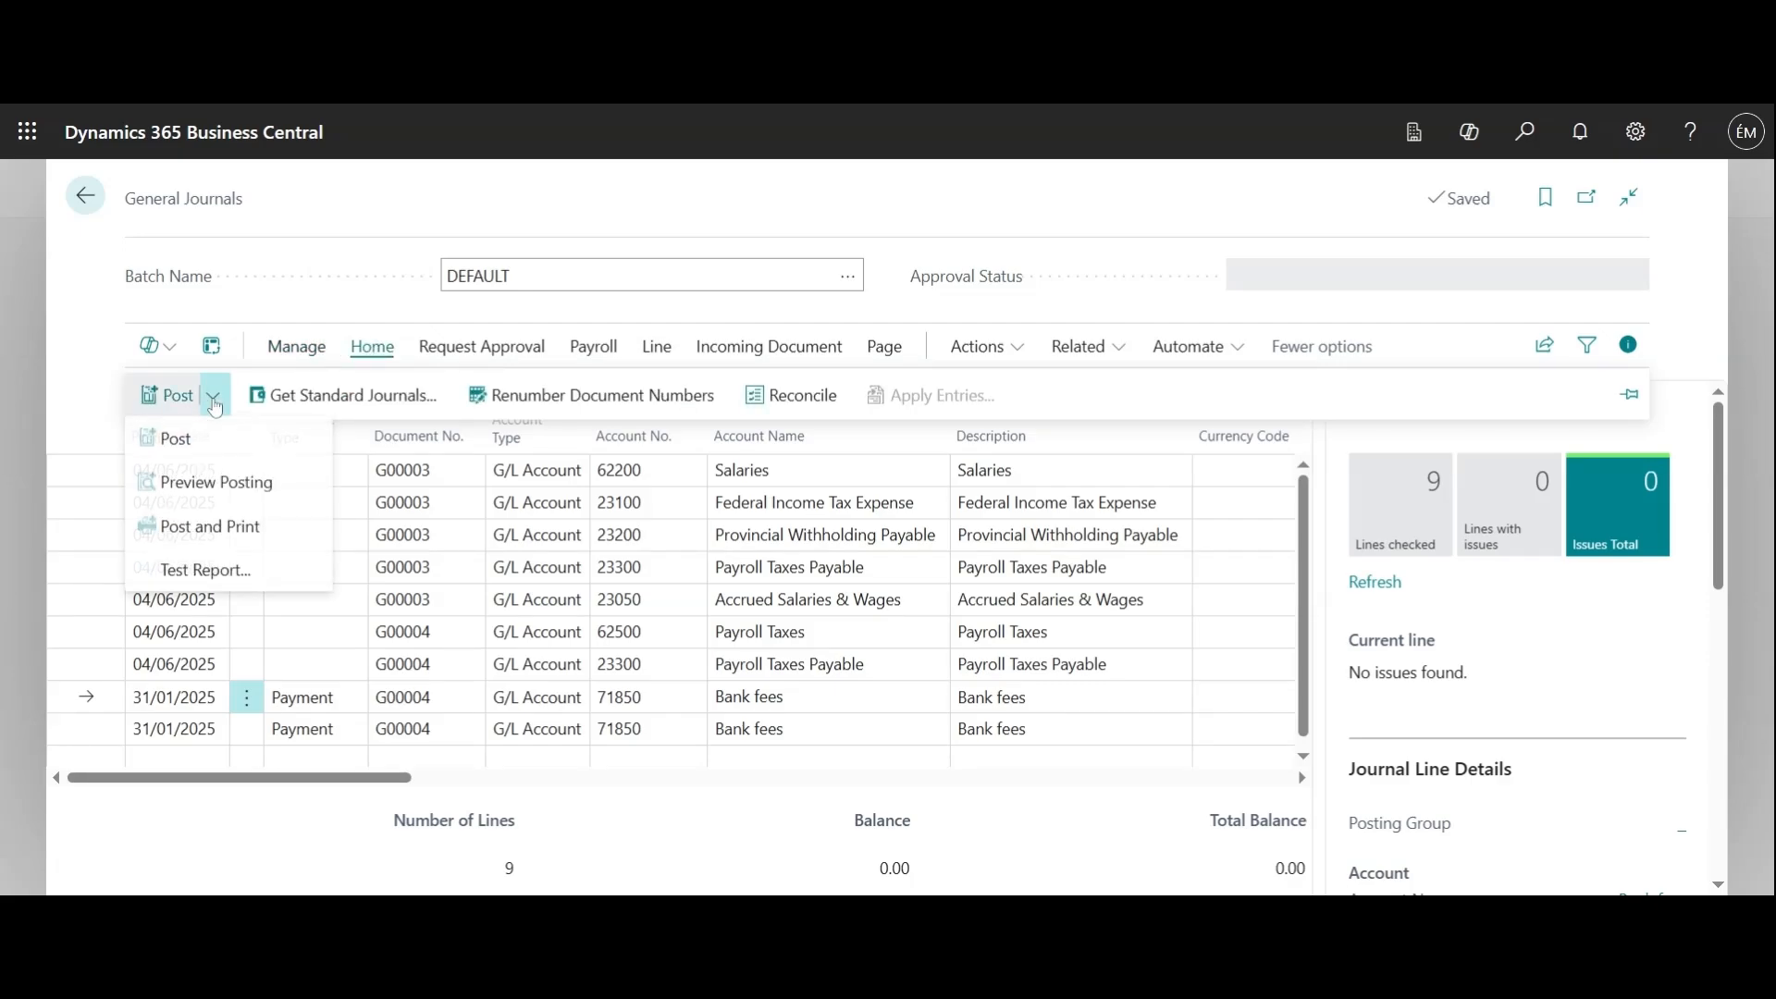
click(112, 423)
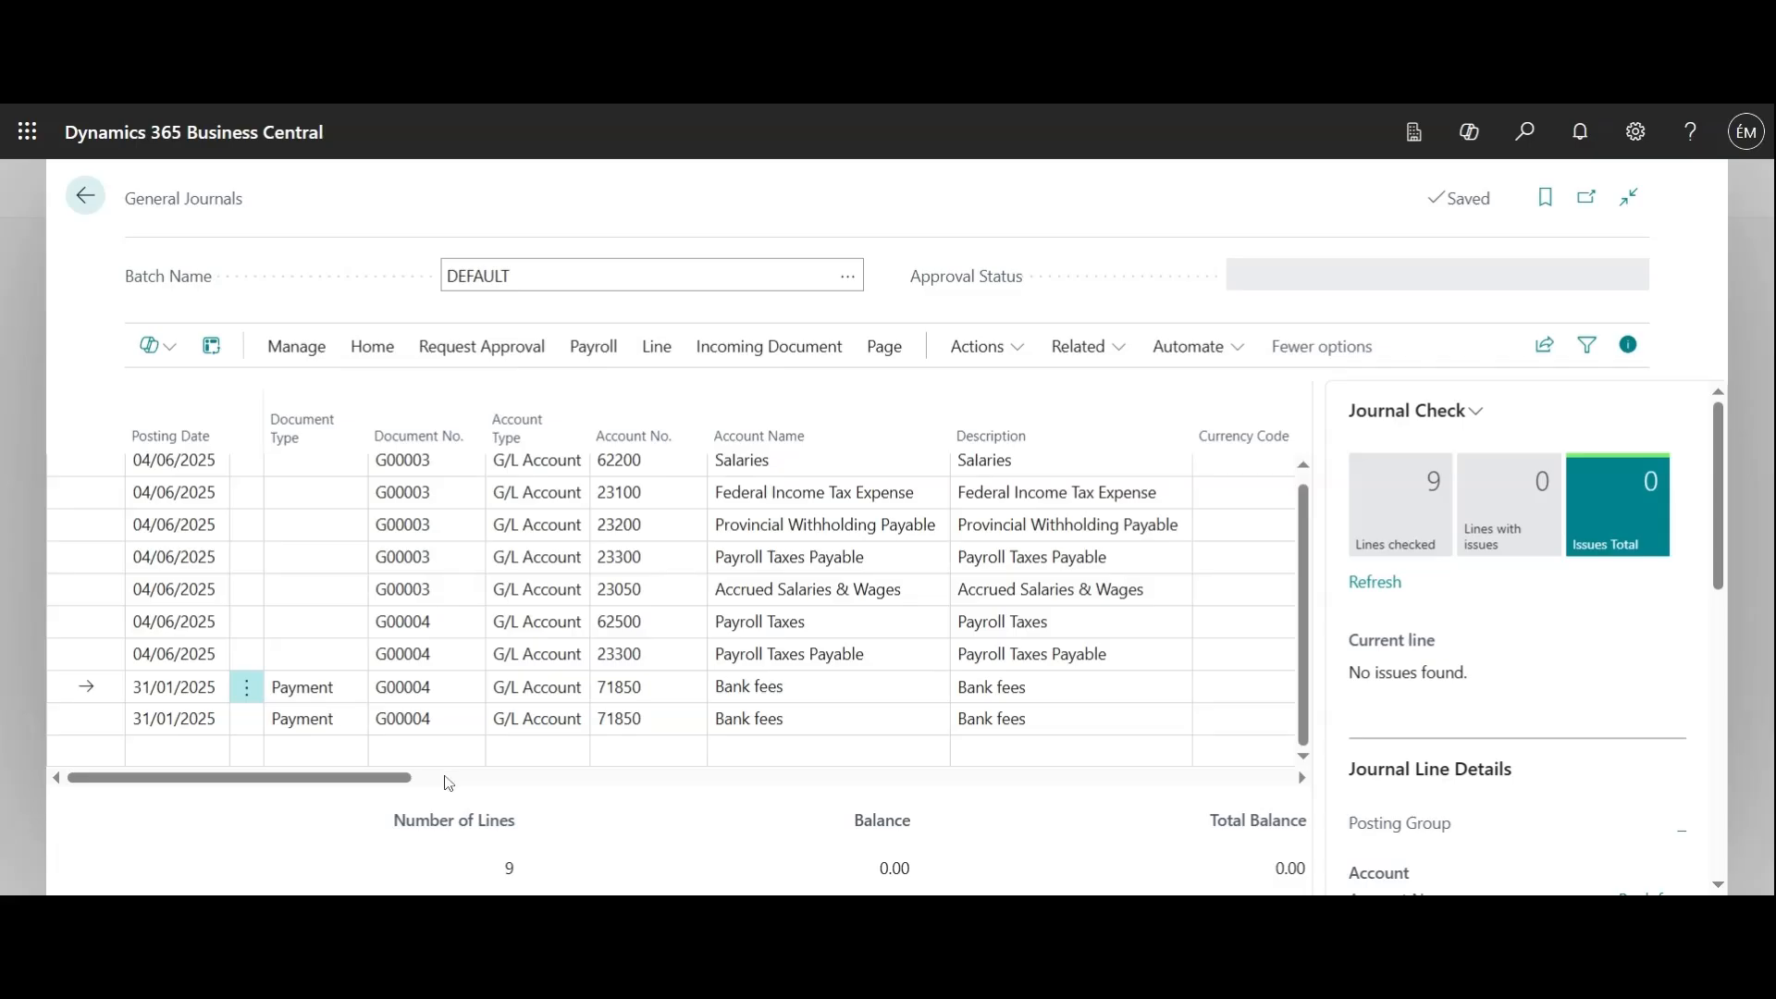
Start a new journal line below the bank fees entries with the posting date 31/01/2025
click(218, 761)
click(213, 753)
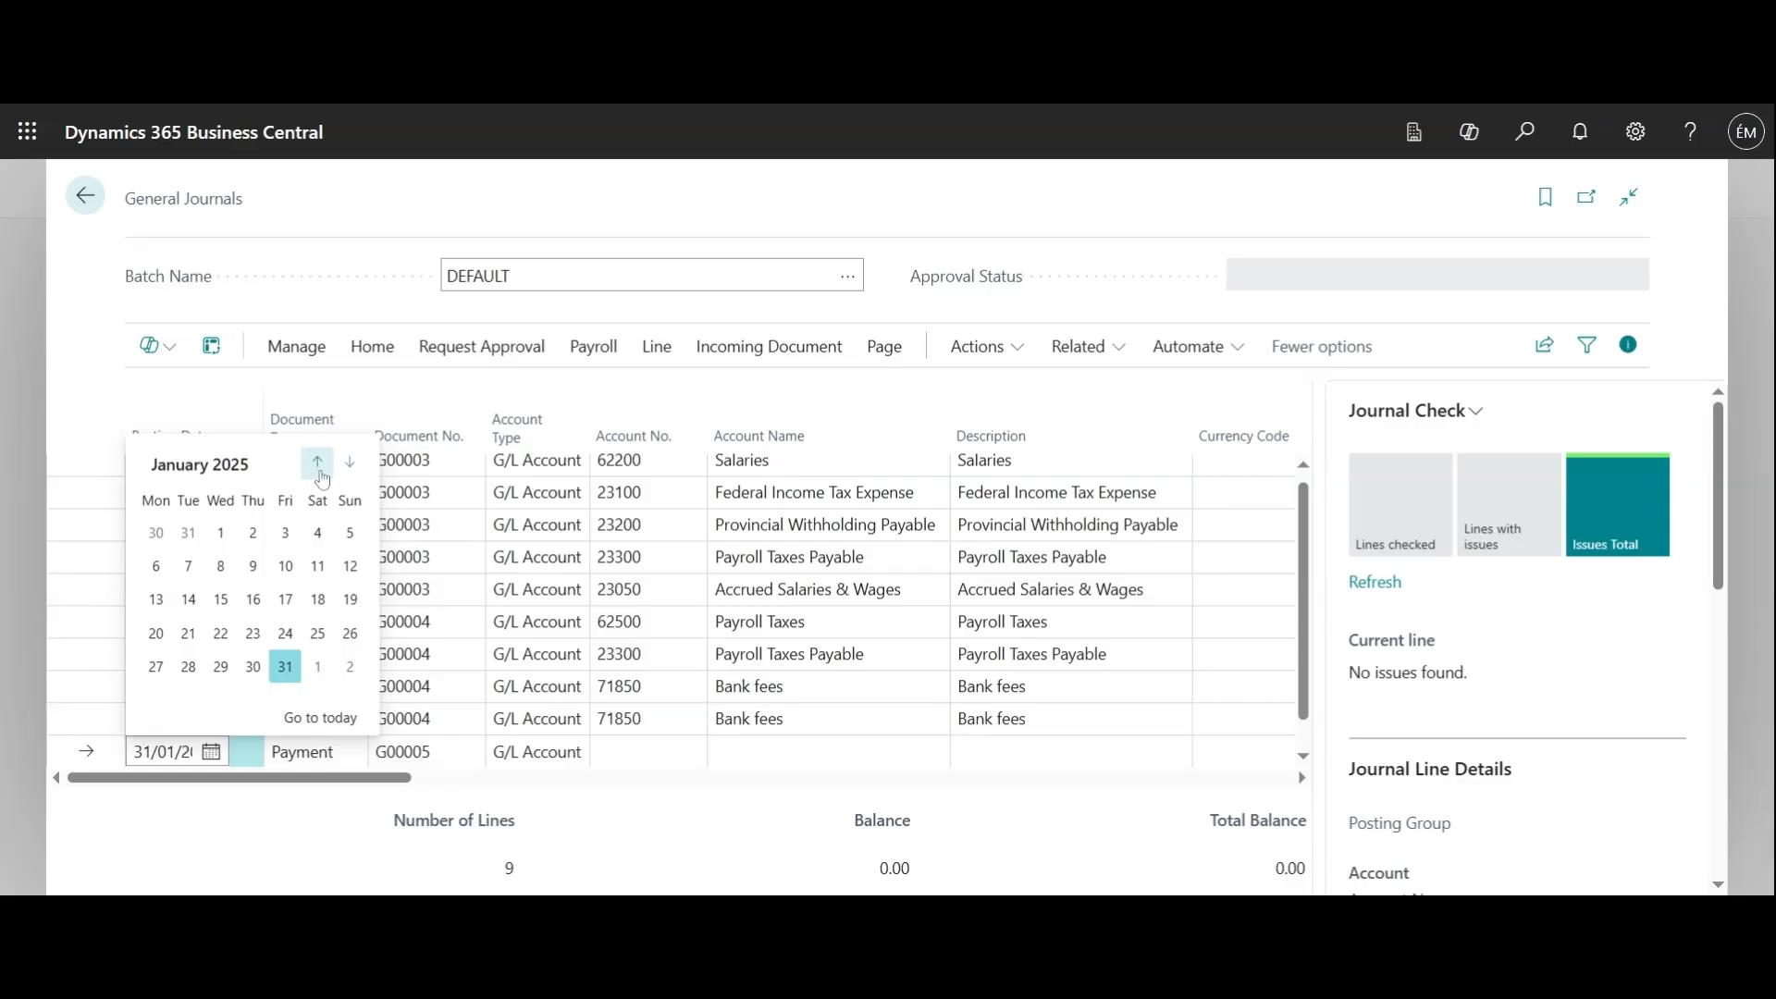
click(349, 470)
click(349, 462)
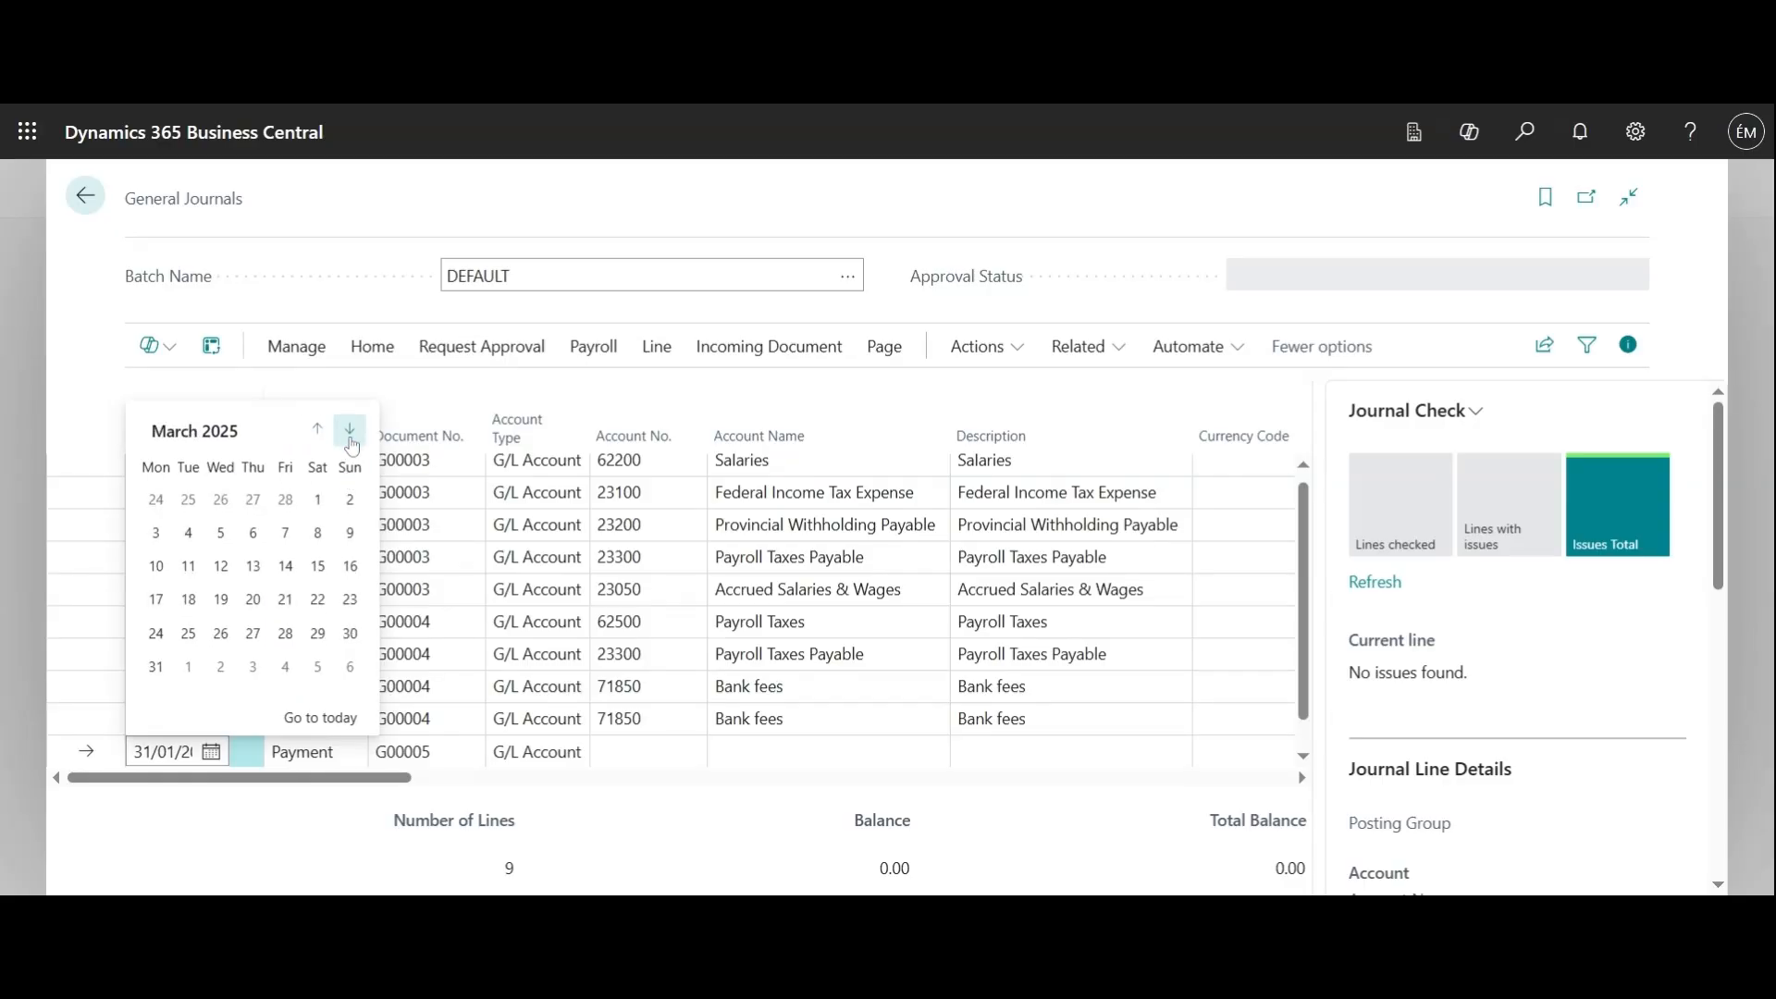
click(356, 435)
click(219, 755)
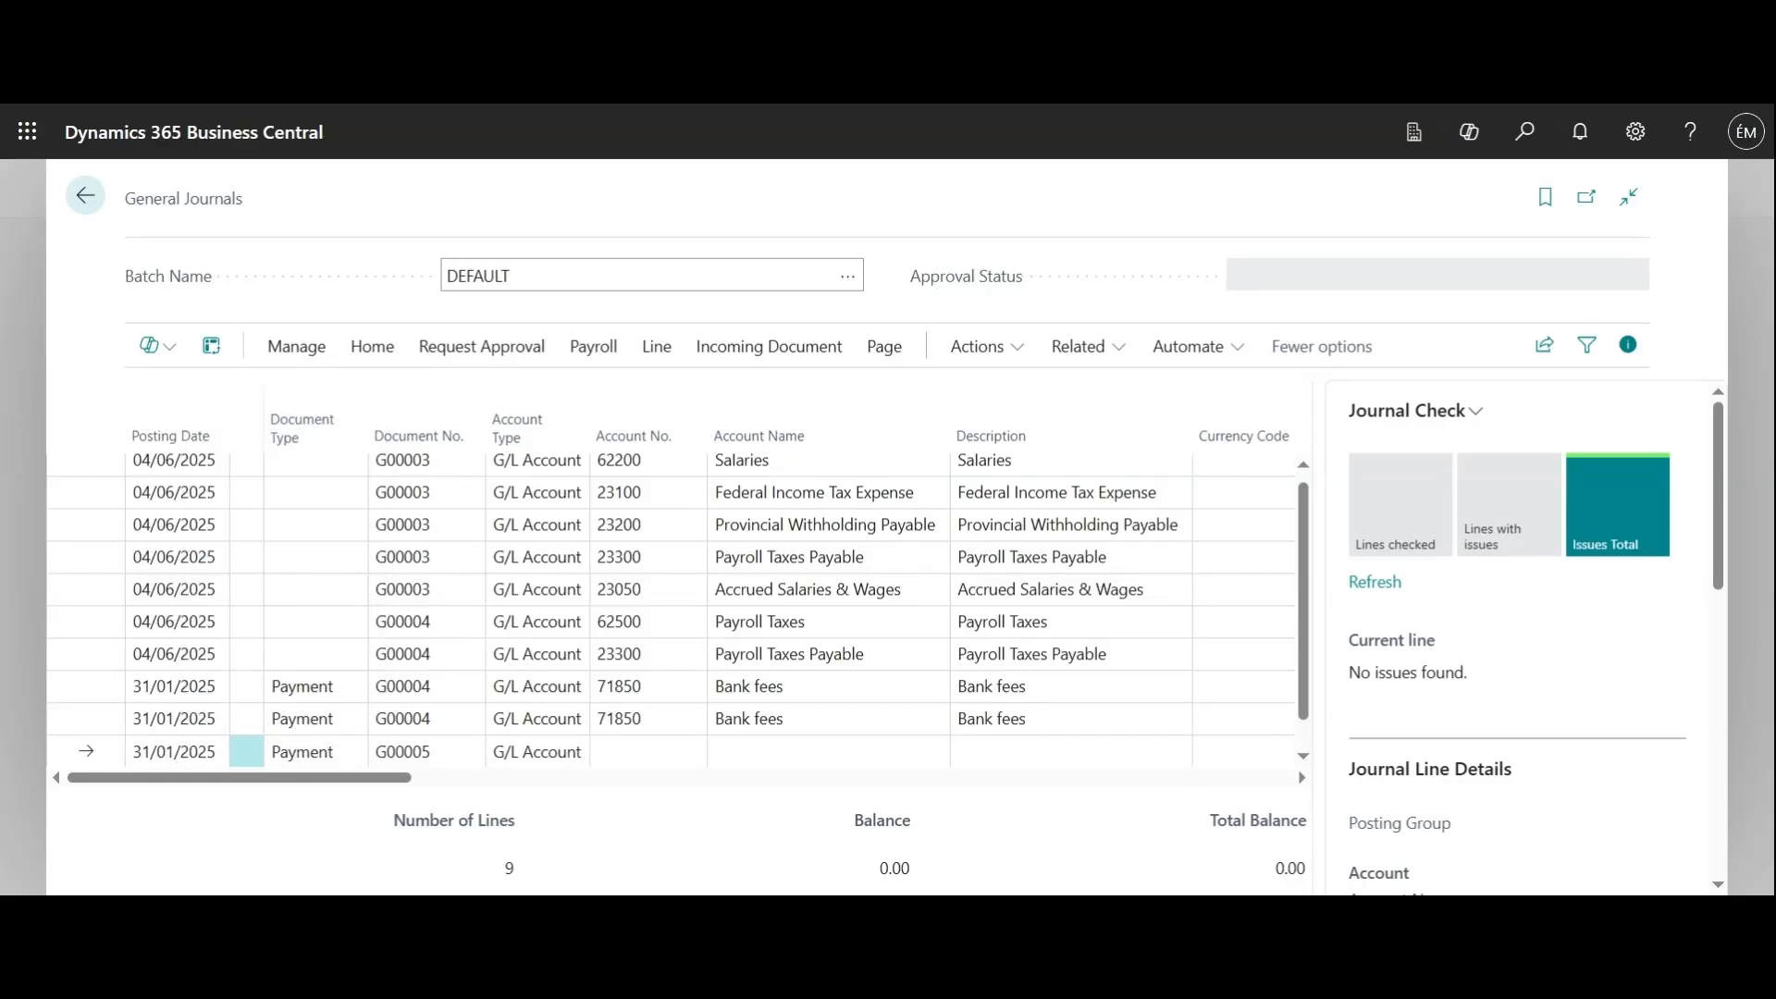
click(219, 755)
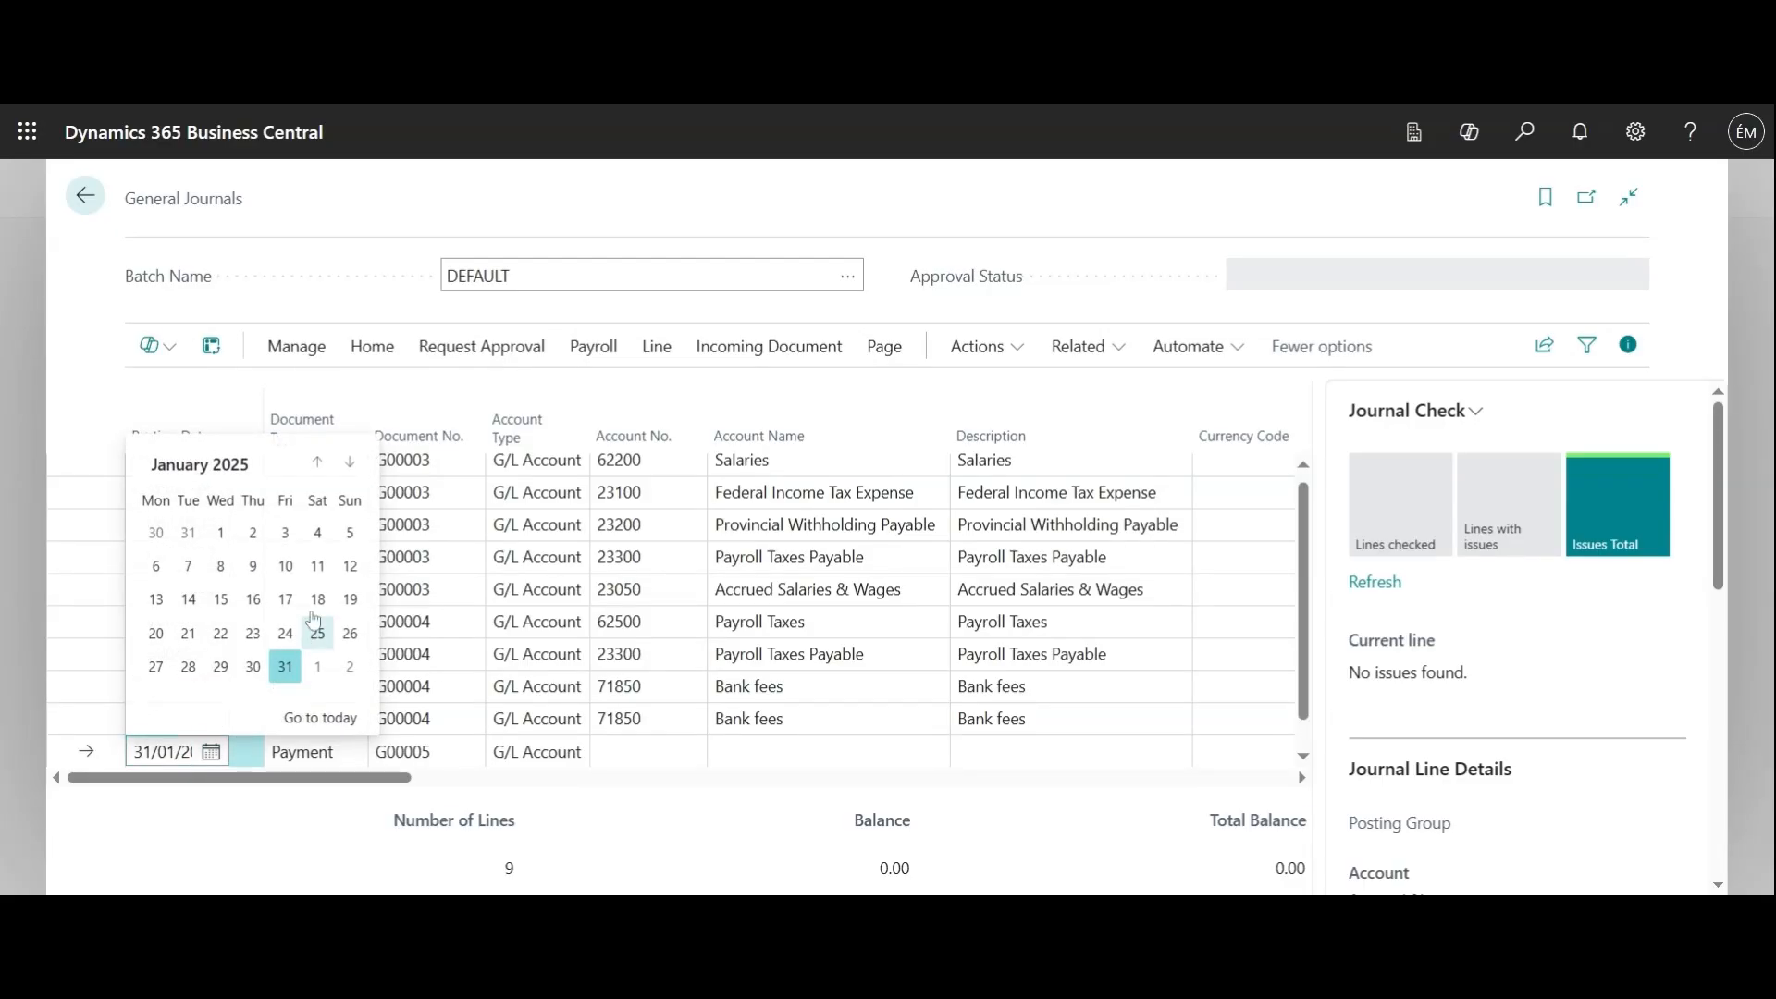
click(285, 667)
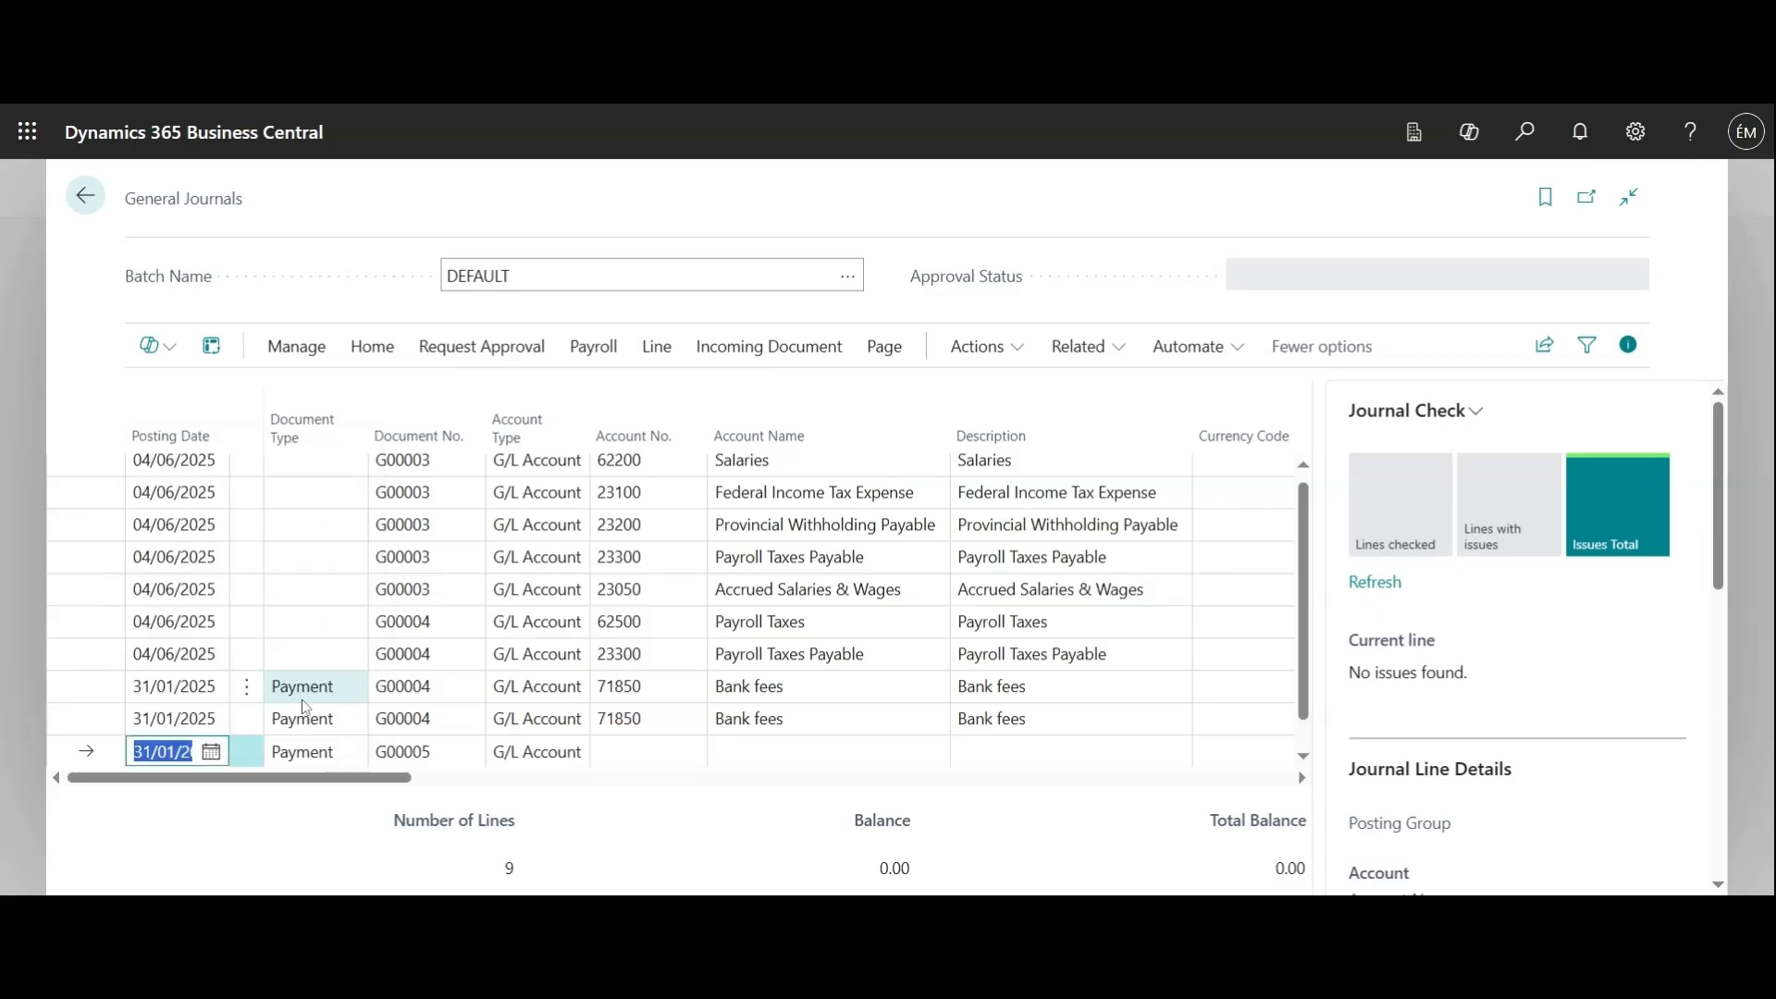
Set the new line's document type to blank and keep G/L Account as its account type
click(362, 760)
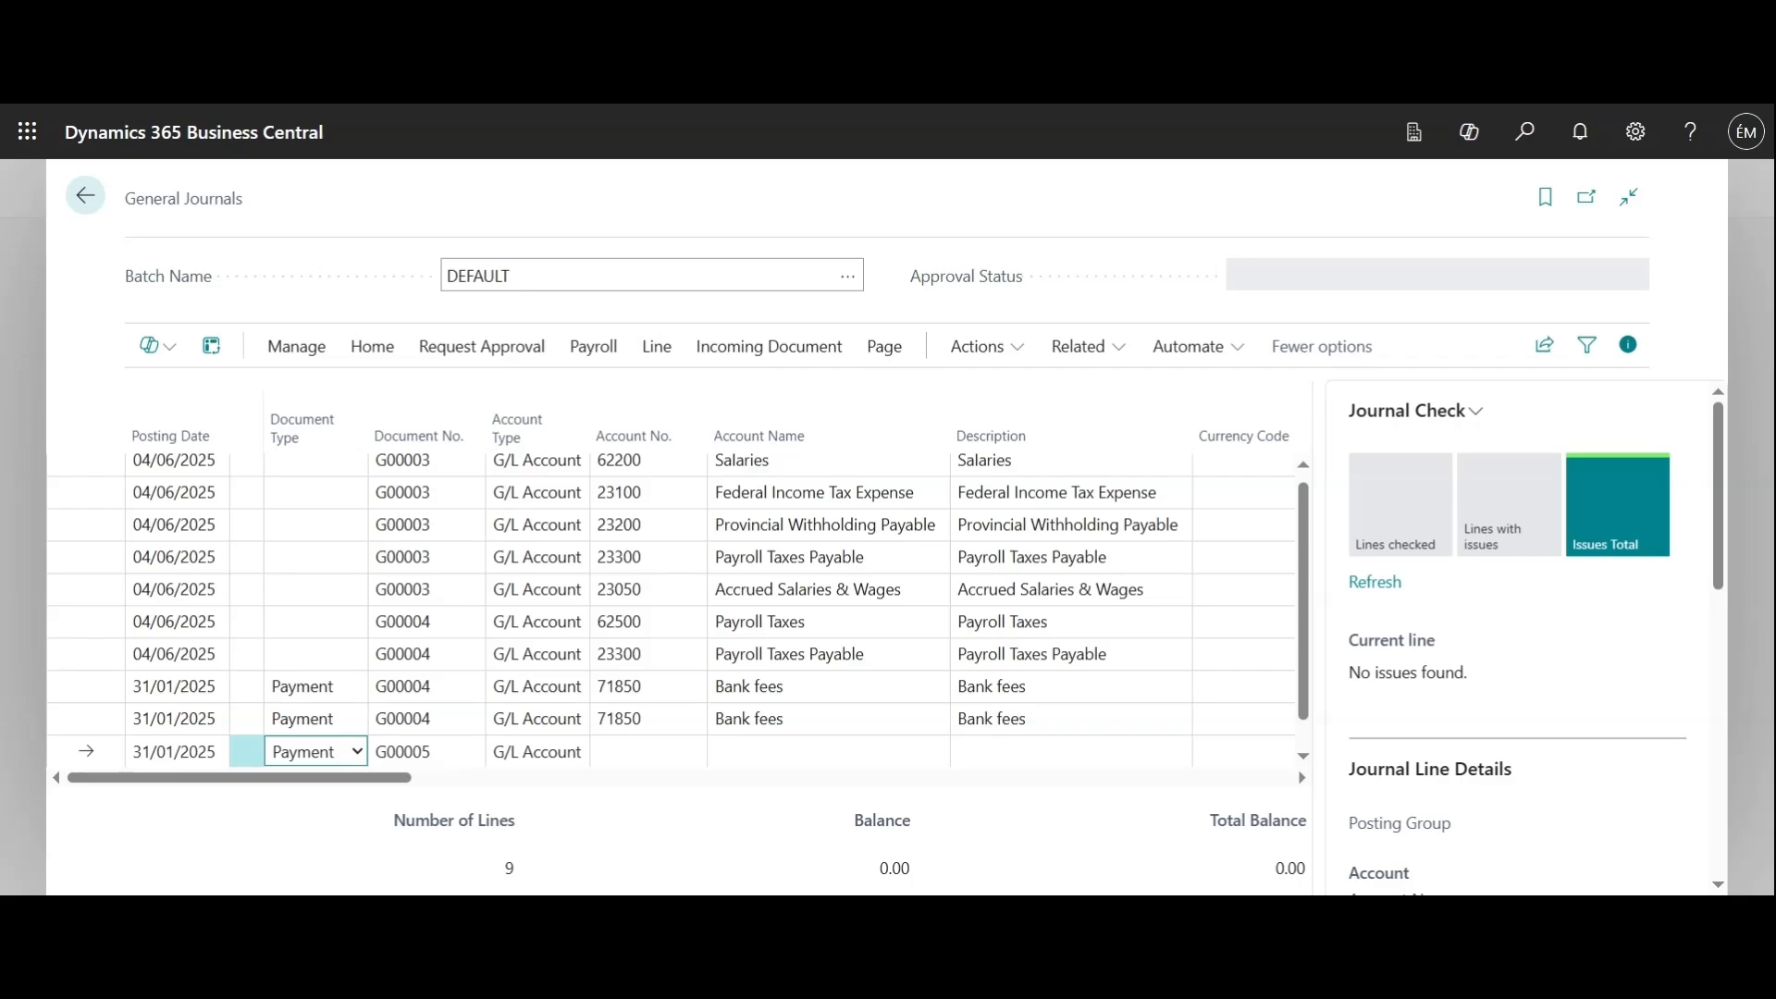
click(314, 558)
click(580, 762)
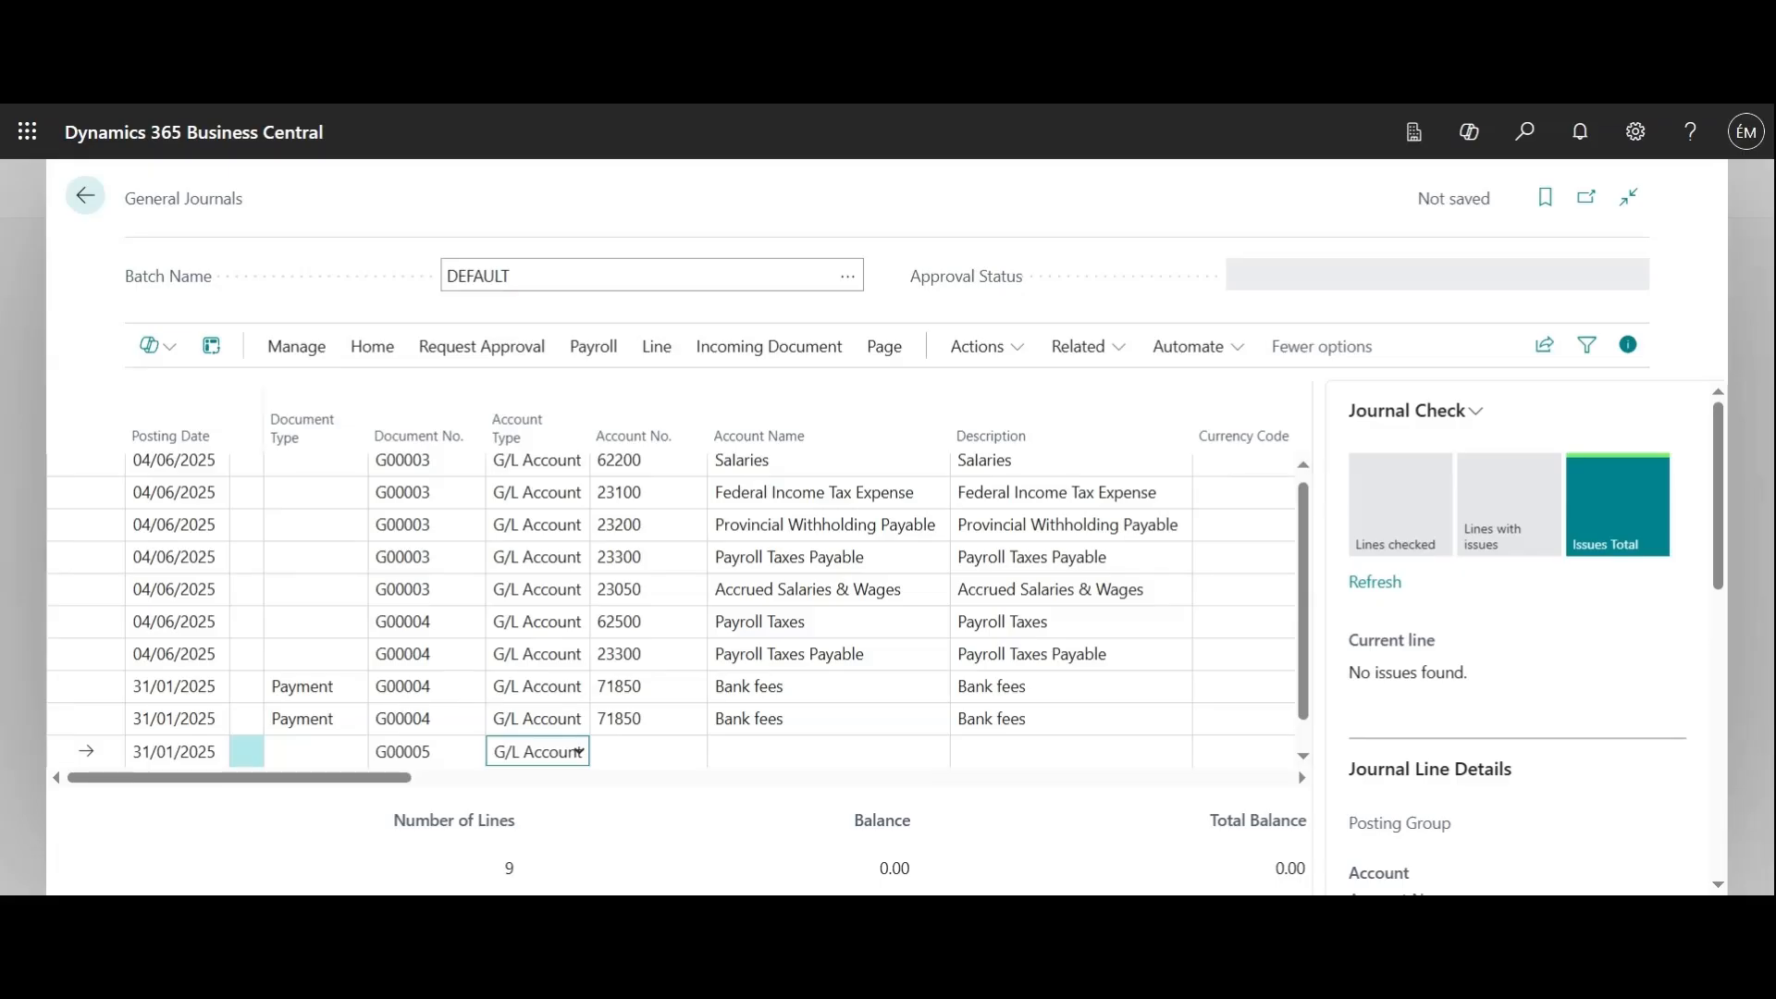
click(580, 751)
key(Tab)
Assign account 5147, Maintenance products, to the new journal line
click(690, 753)
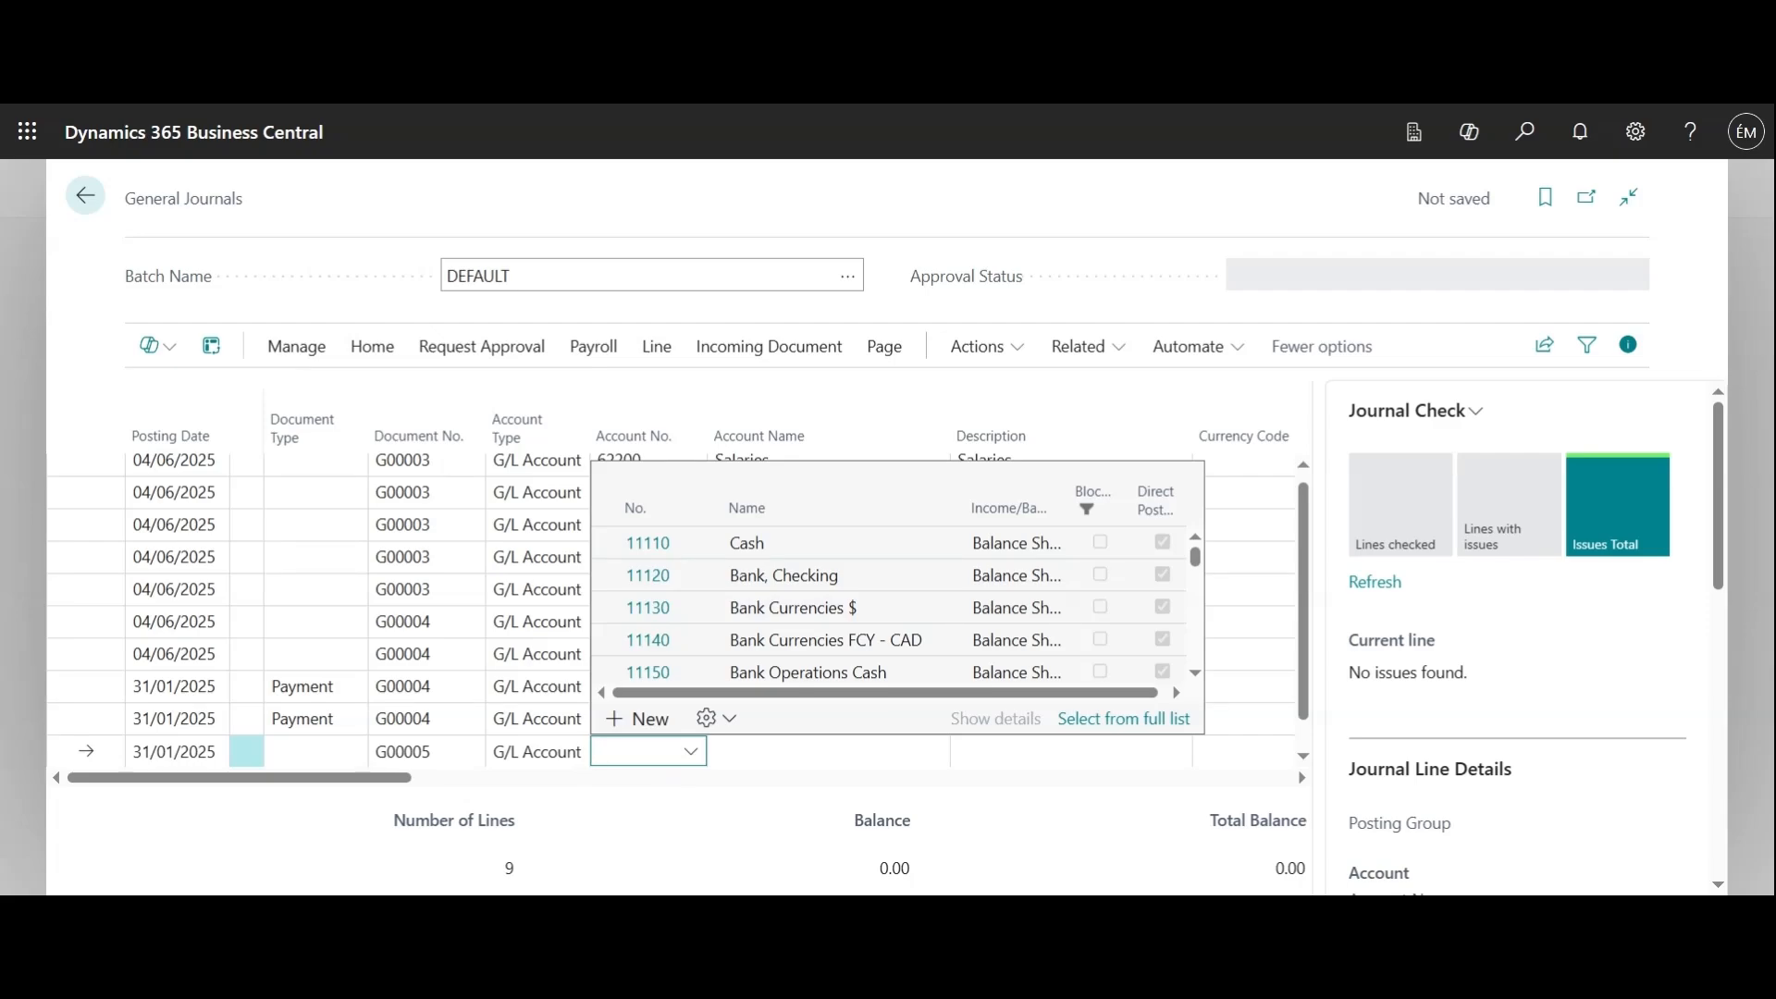
scroll(814, 627, down, 10)
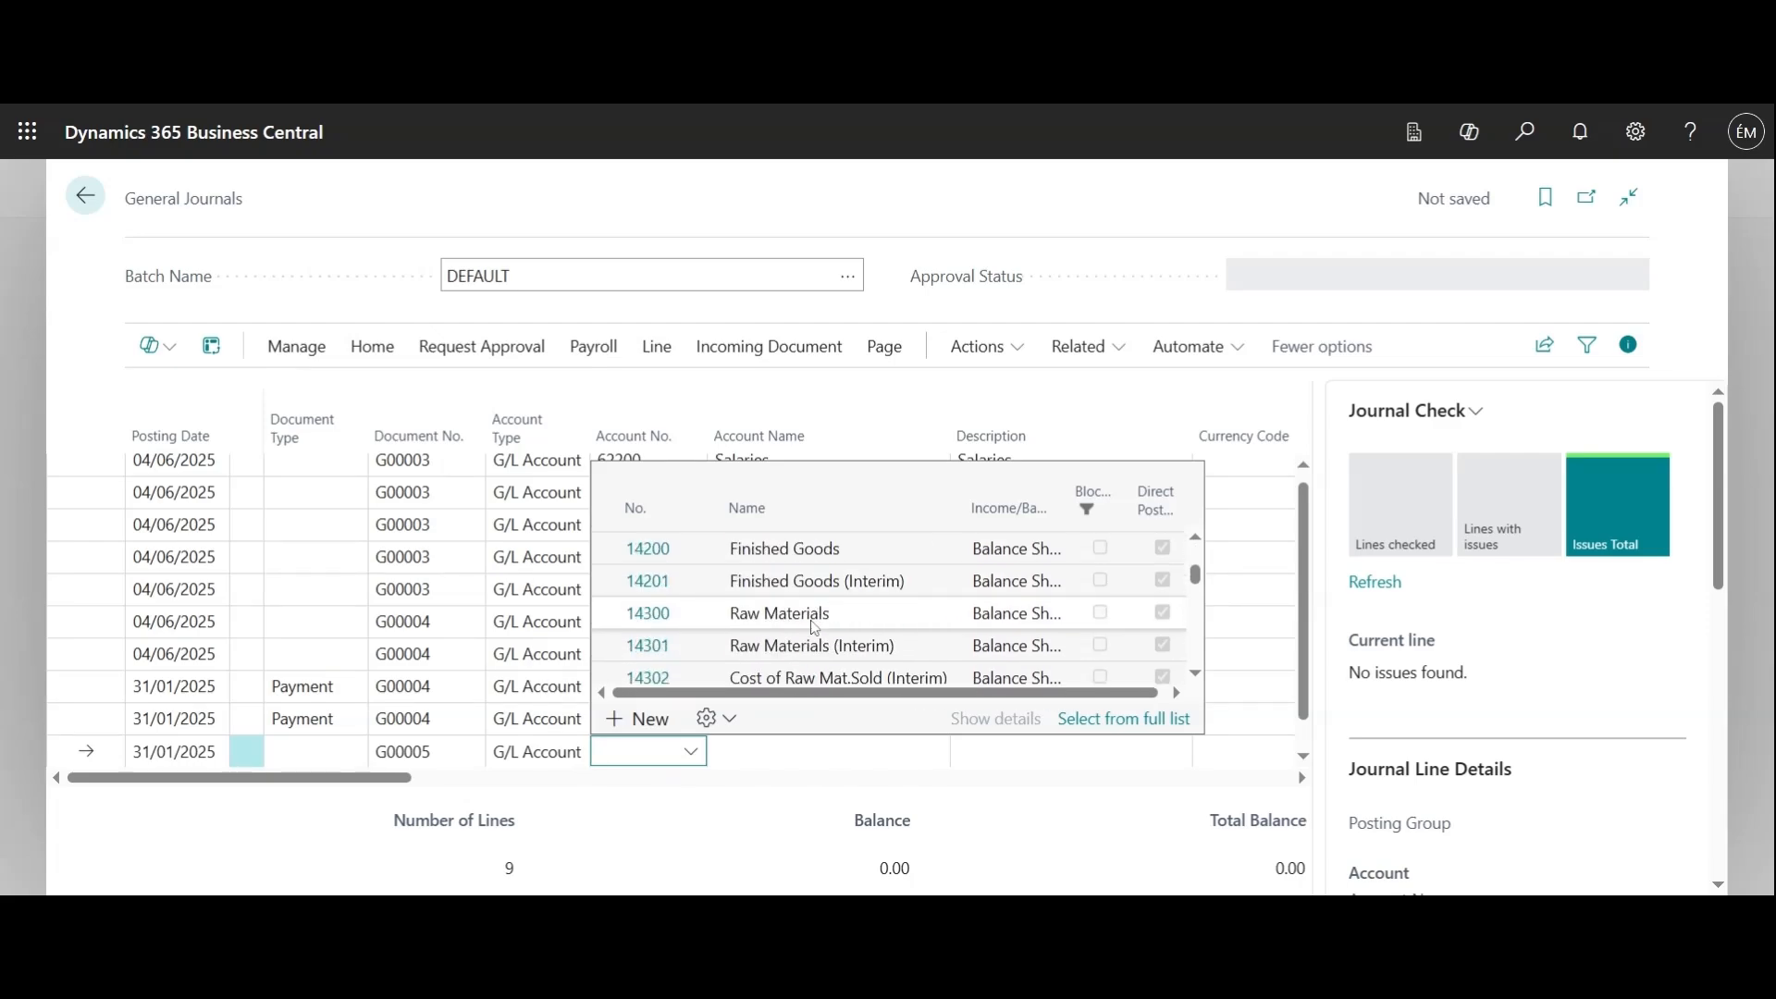
scroll(814, 627, down, 10)
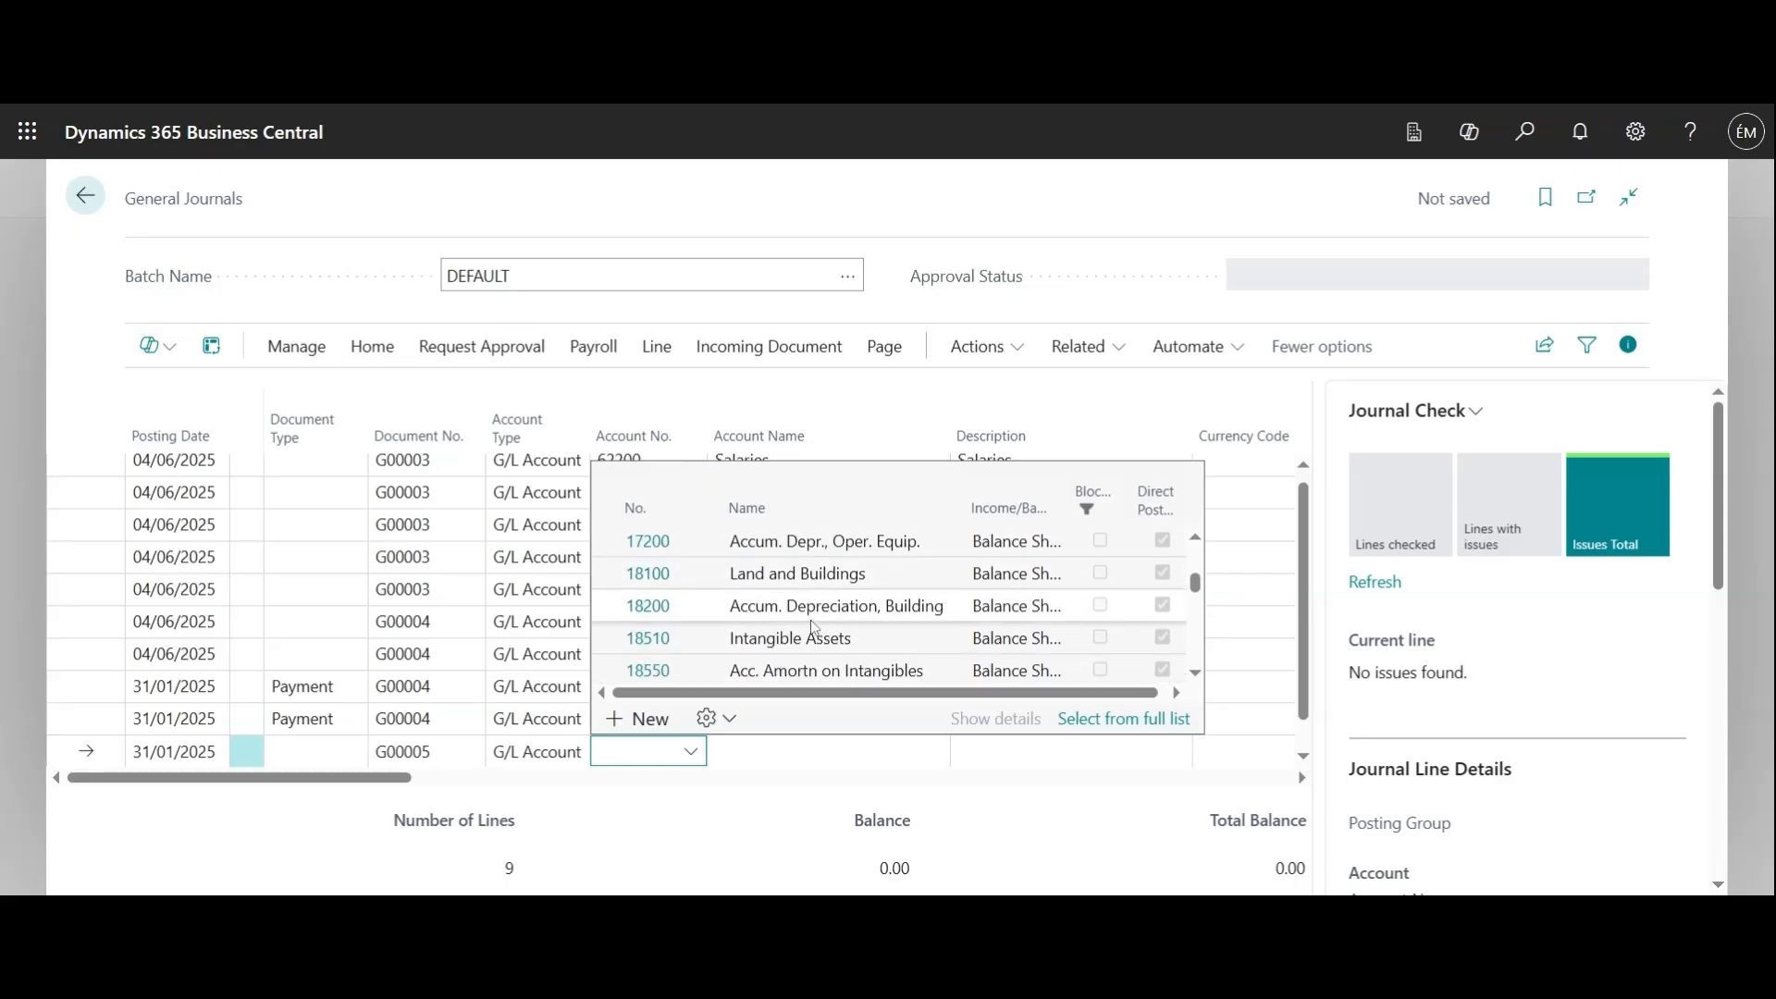
scroll(815, 627, down, 10)
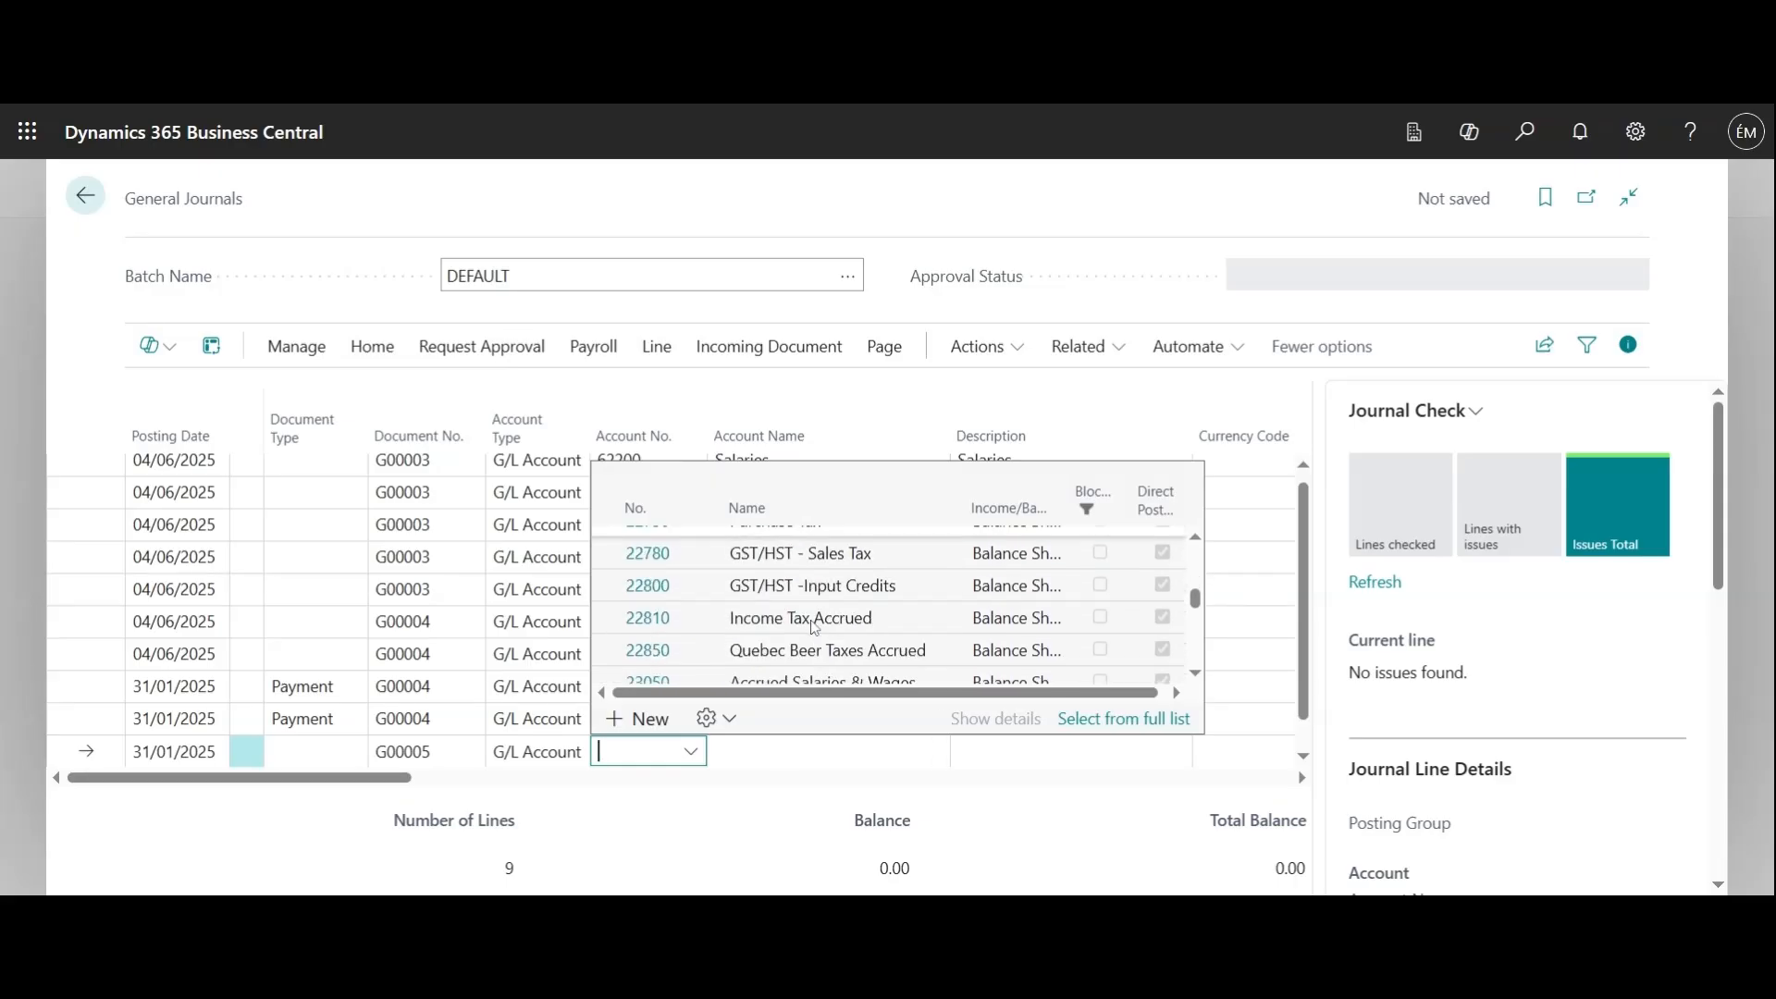
scroll(814, 627, down, 8)
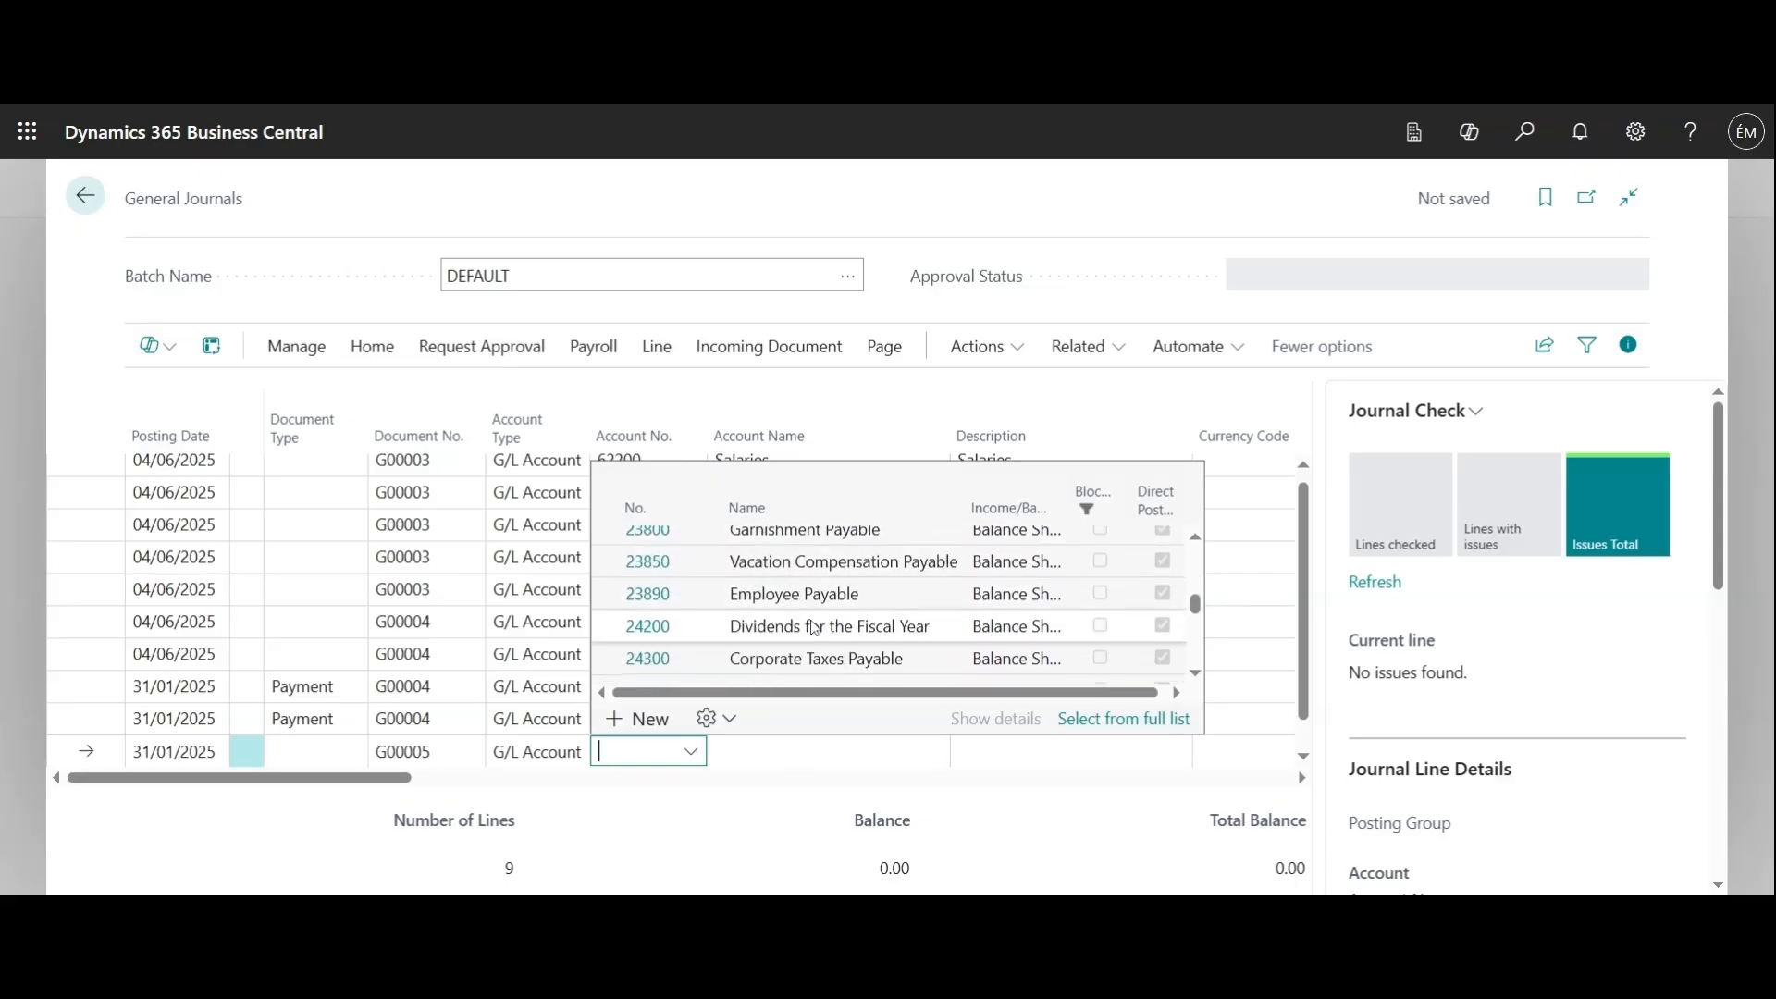
scroll(814, 628, down, 10)
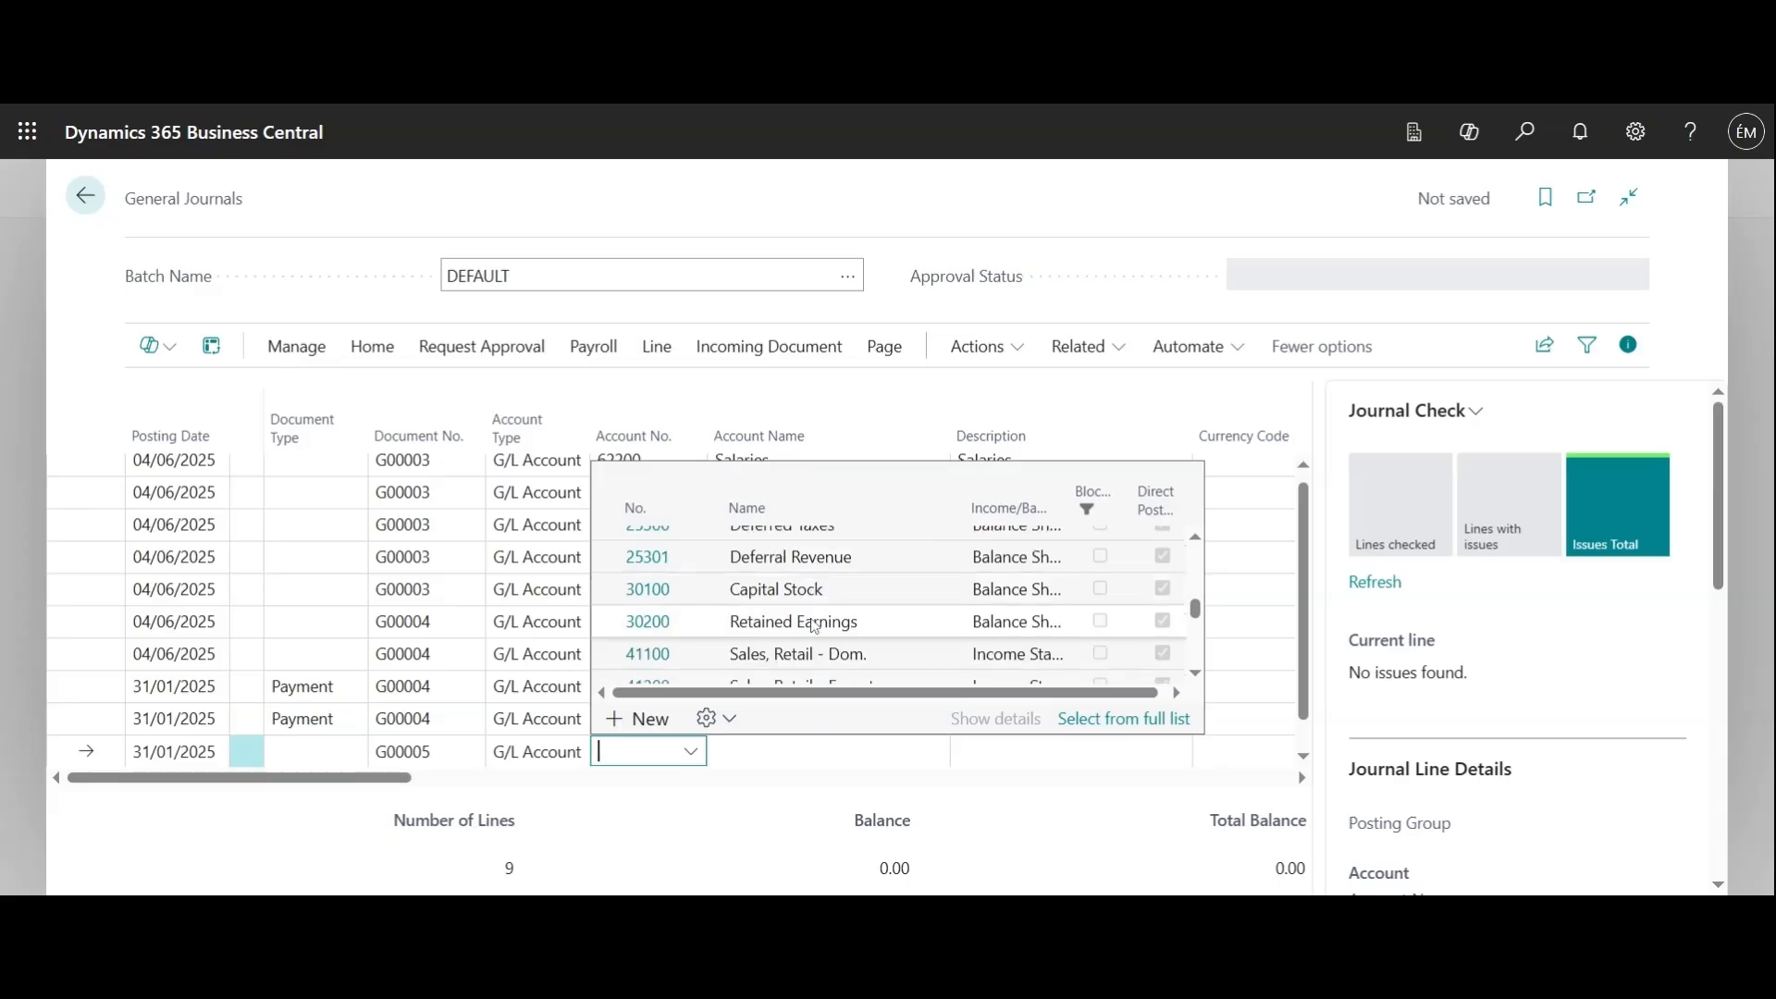
scroll(814, 627, down, 10)
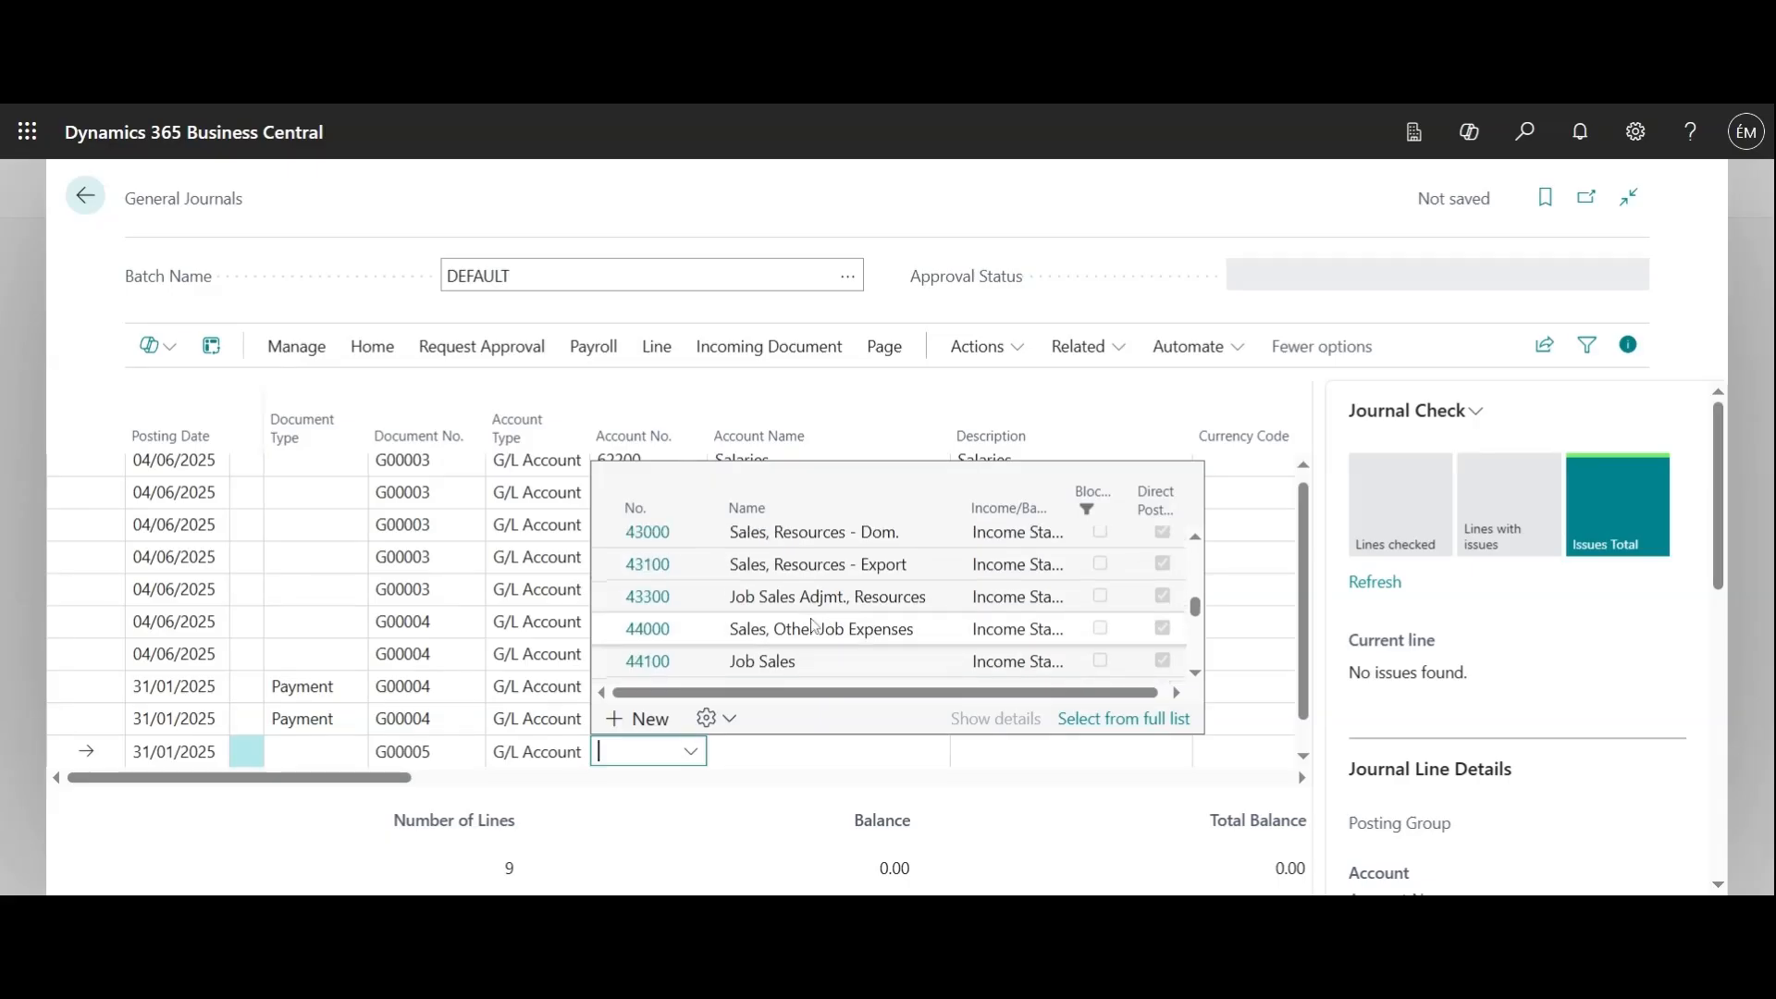
scroll(813, 625, down, 2)
scroll(814, 626, up, 2)
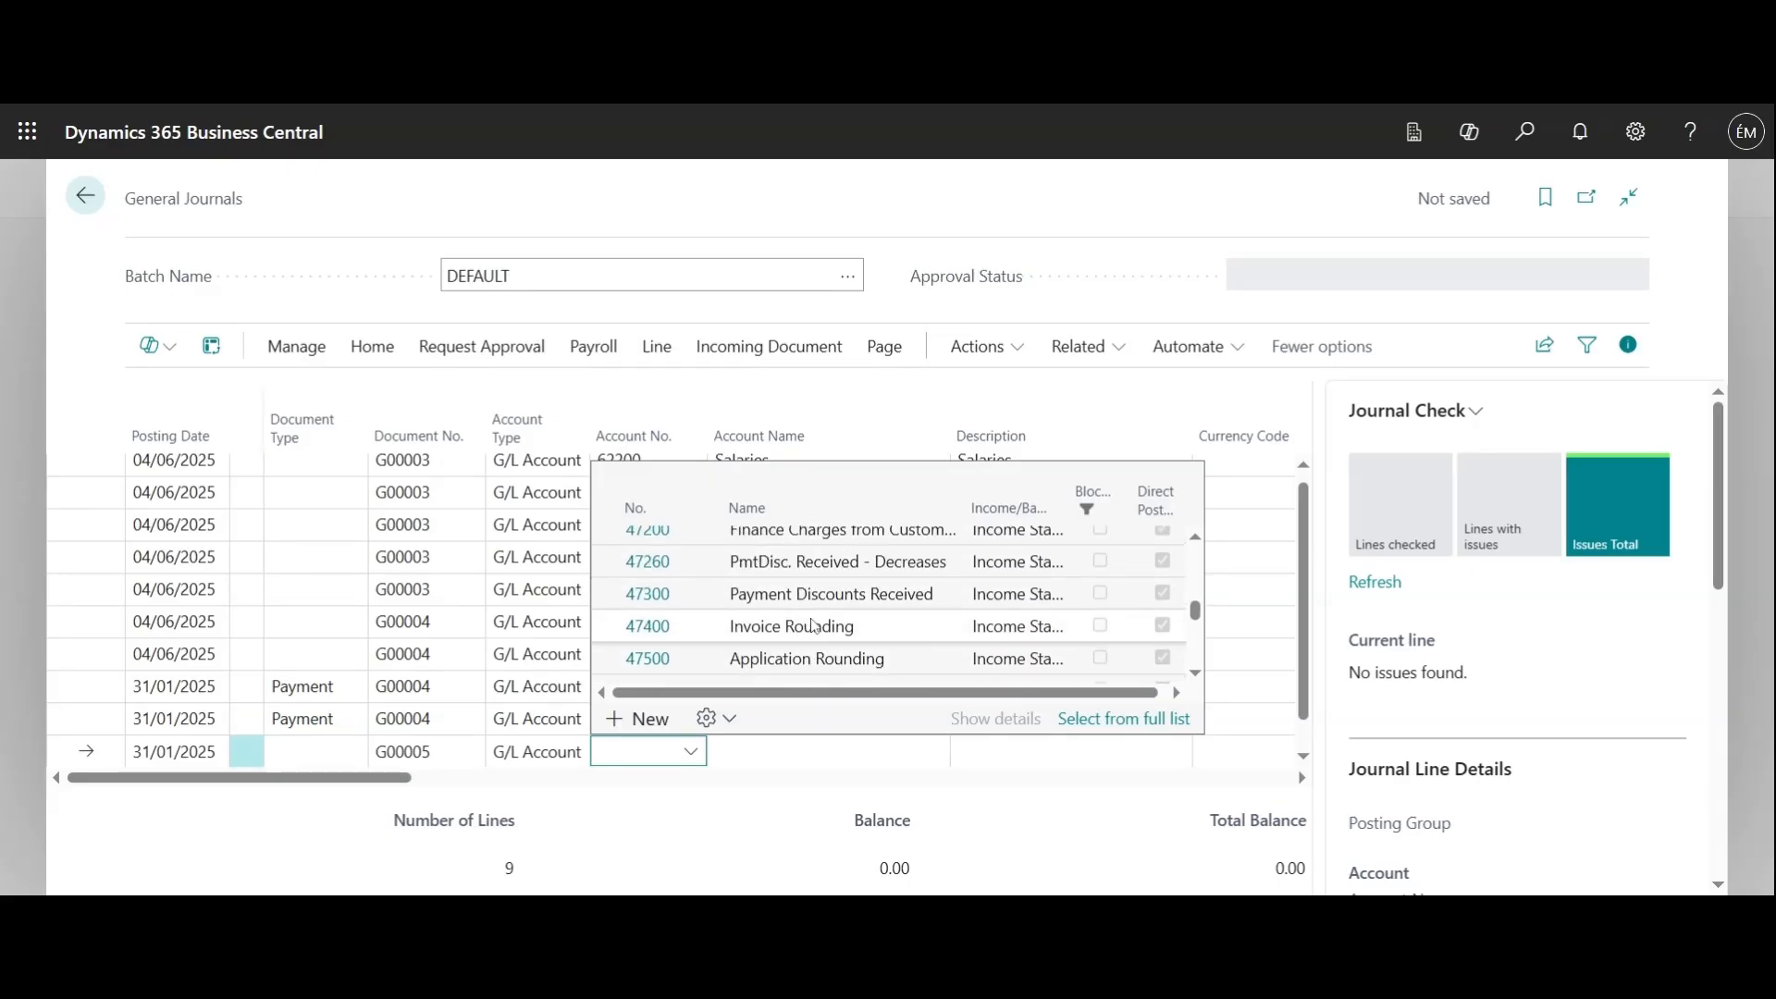
scroll(813, 626, down, 5)
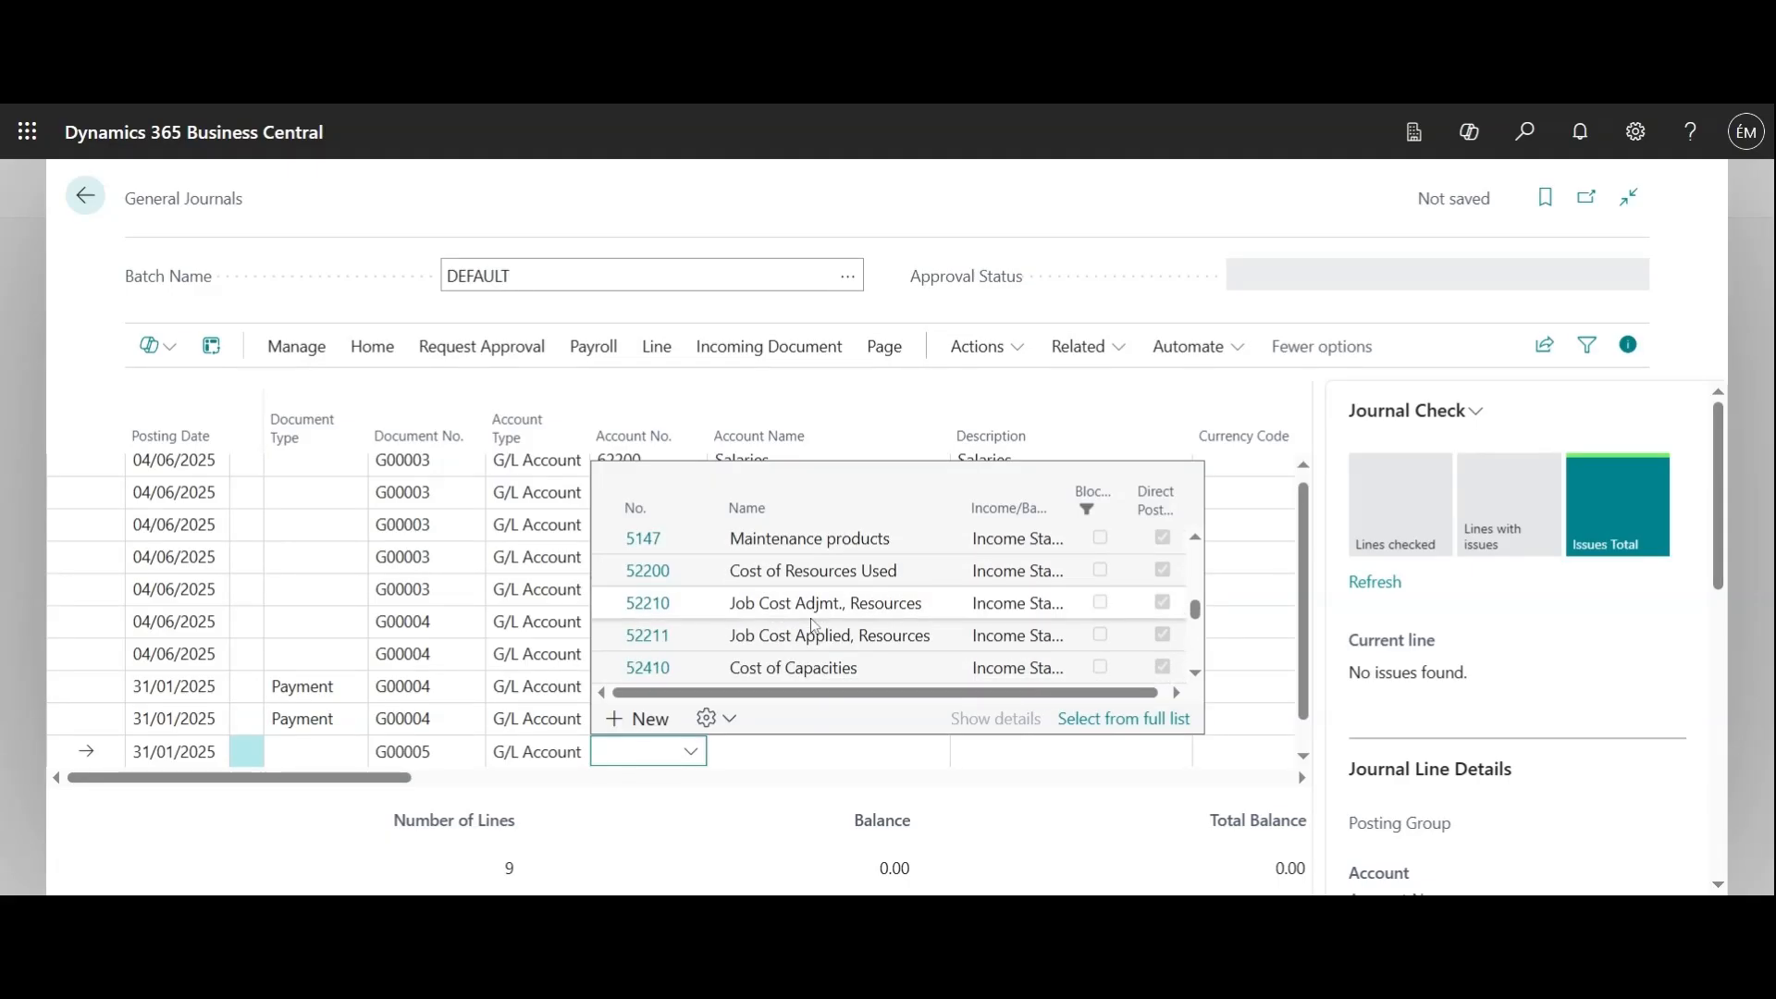
click(731, 538)
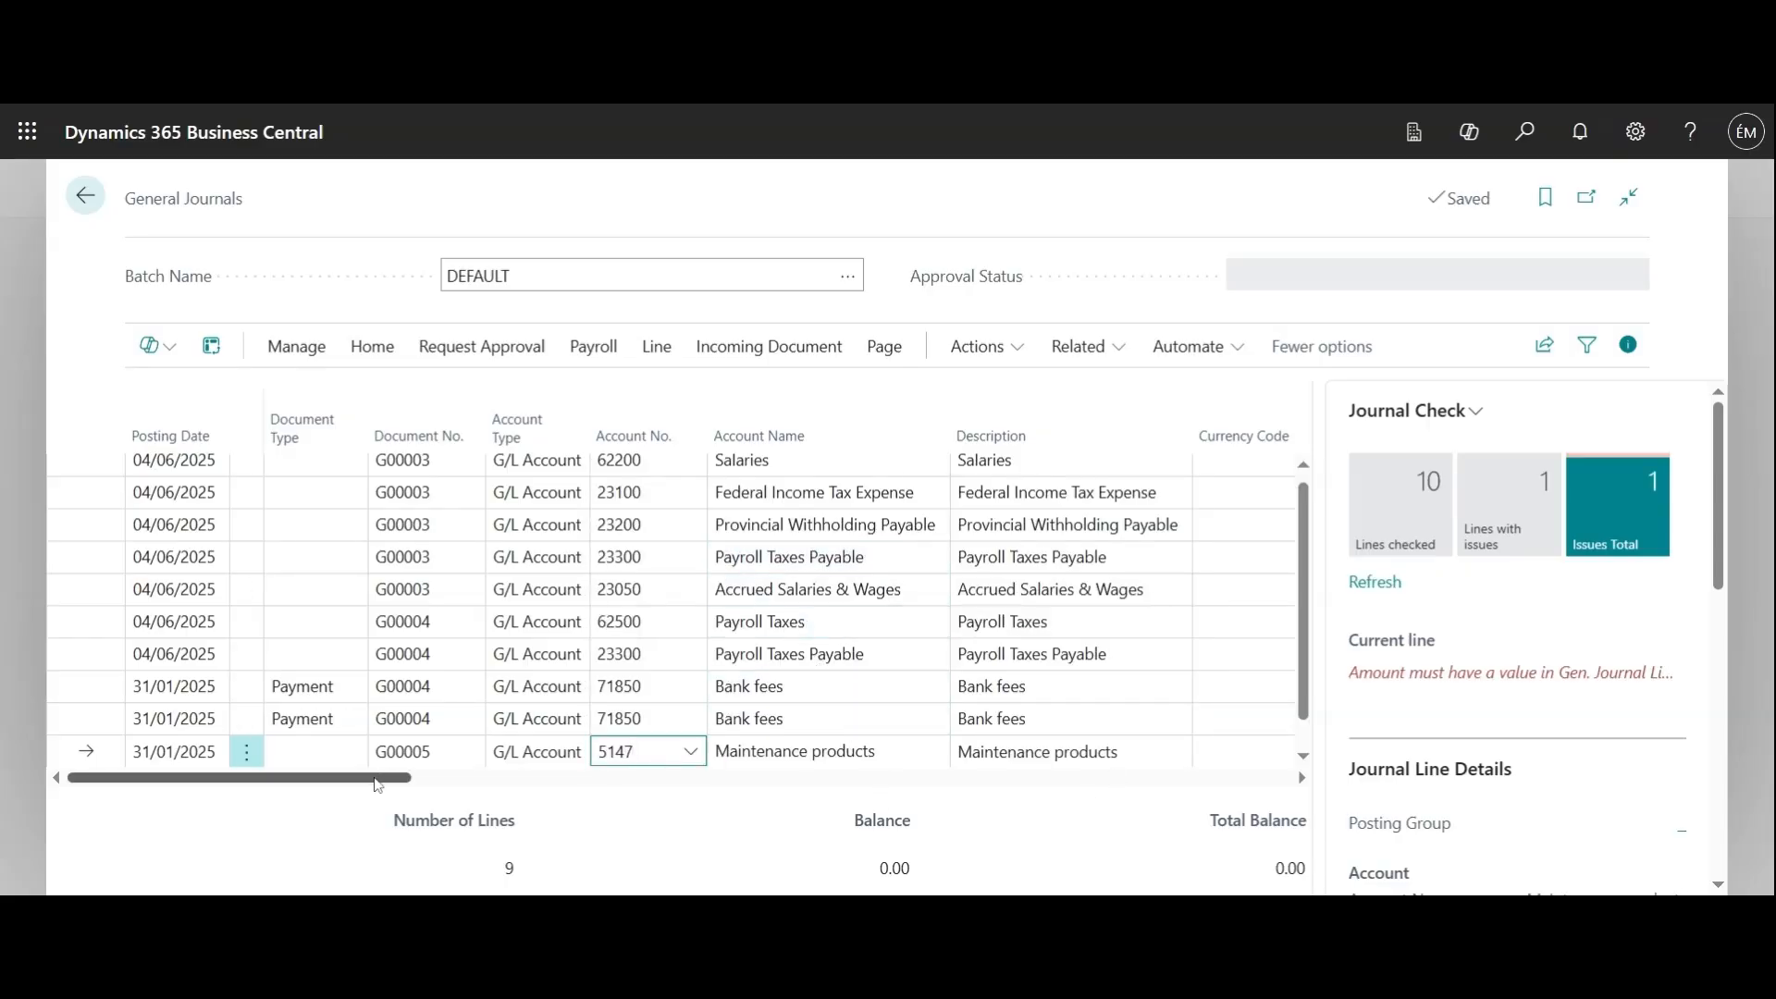
Examine the general posting type, business and product posting groups, and tax columns of the Maintenance products line
drag(391, 780, 520, 797)
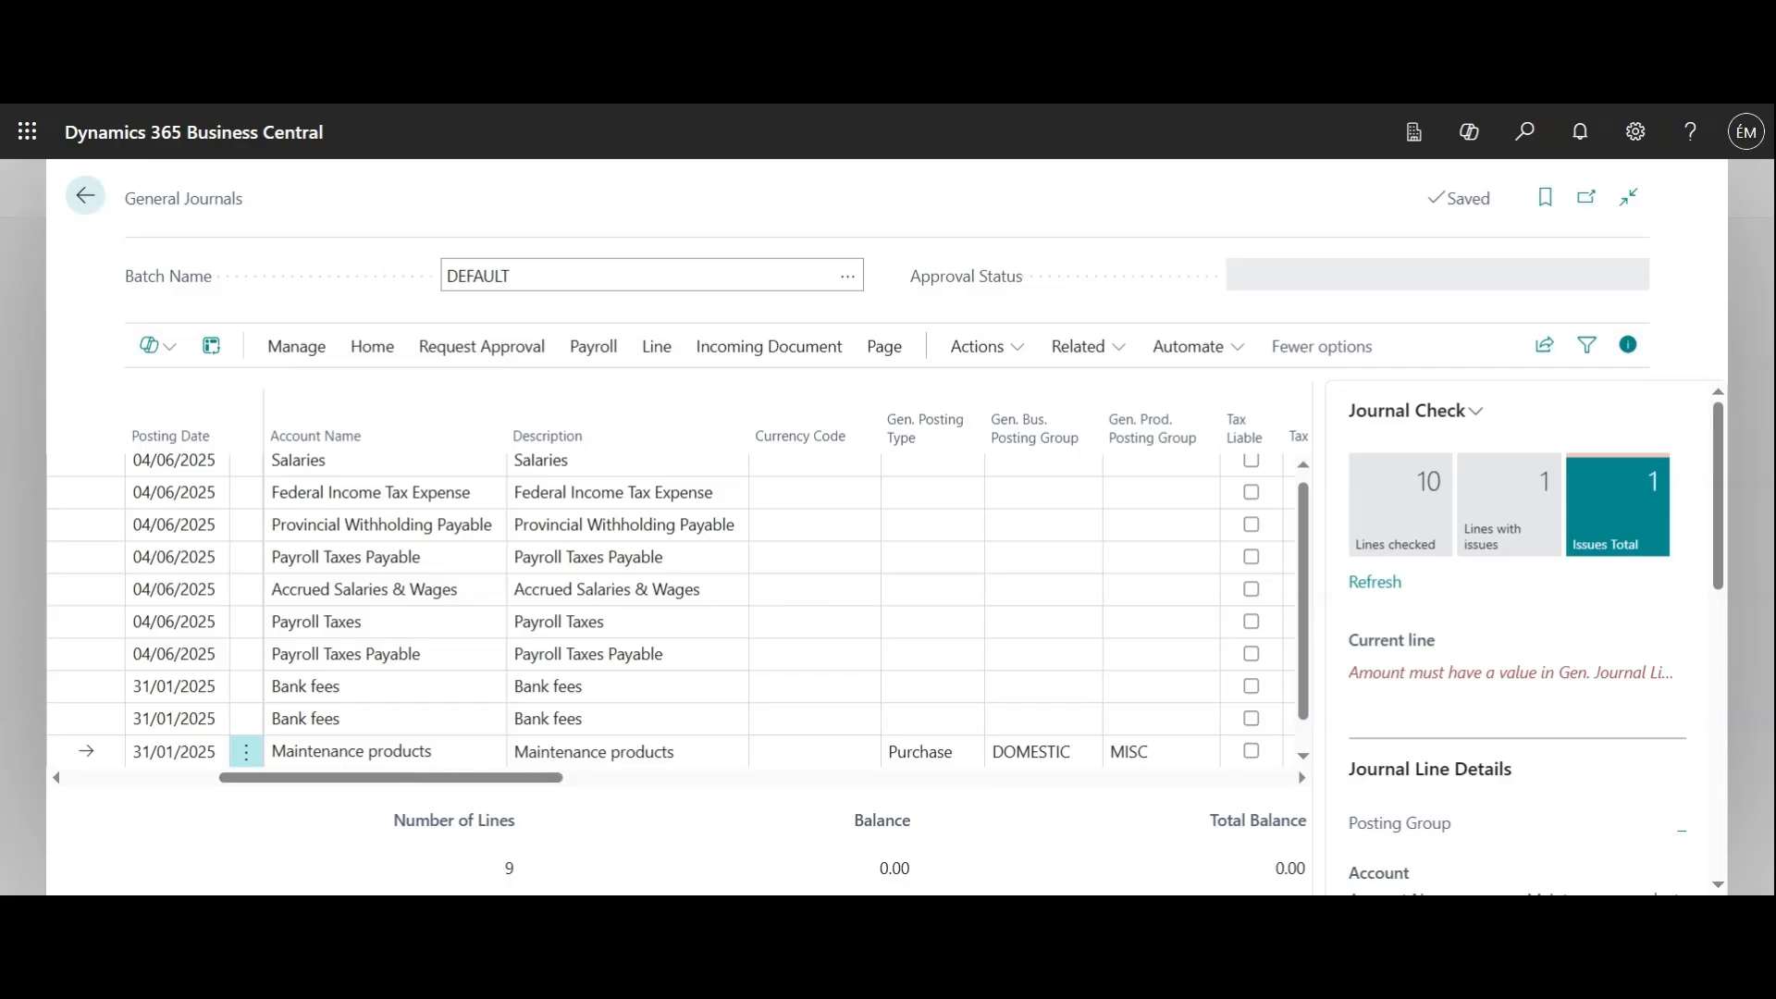
drag(525, 788, 600, 789)
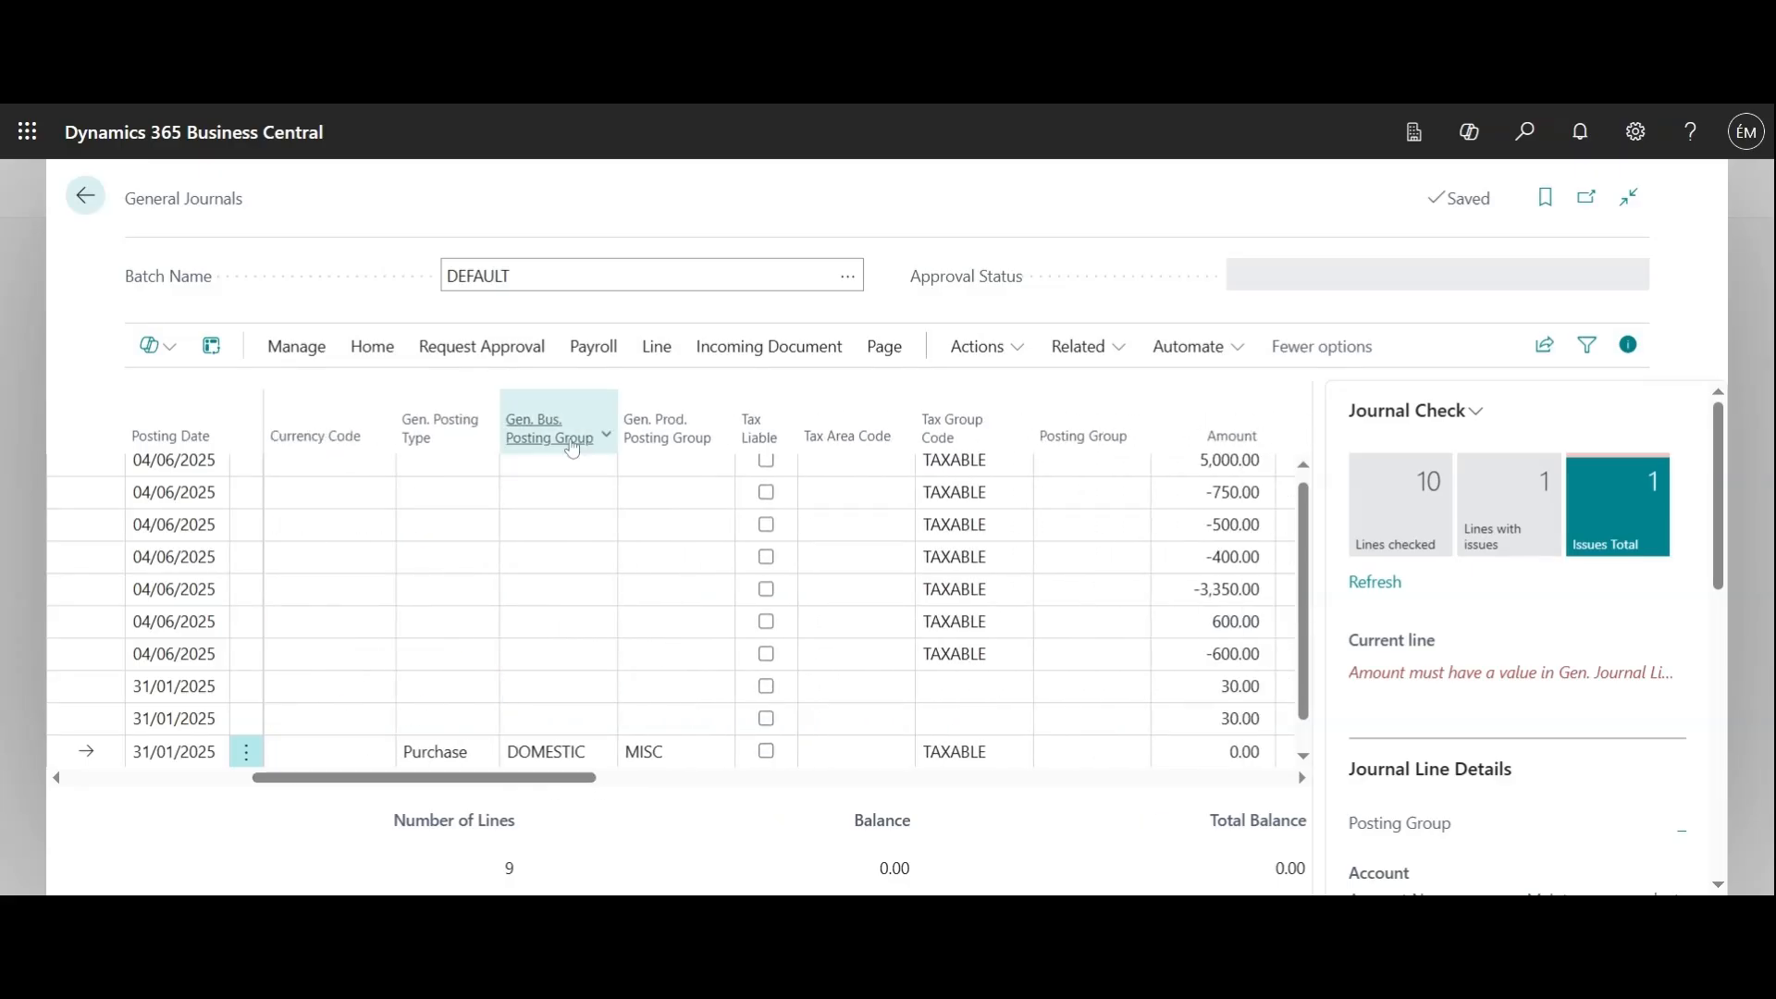
mouse_move(571, 455)
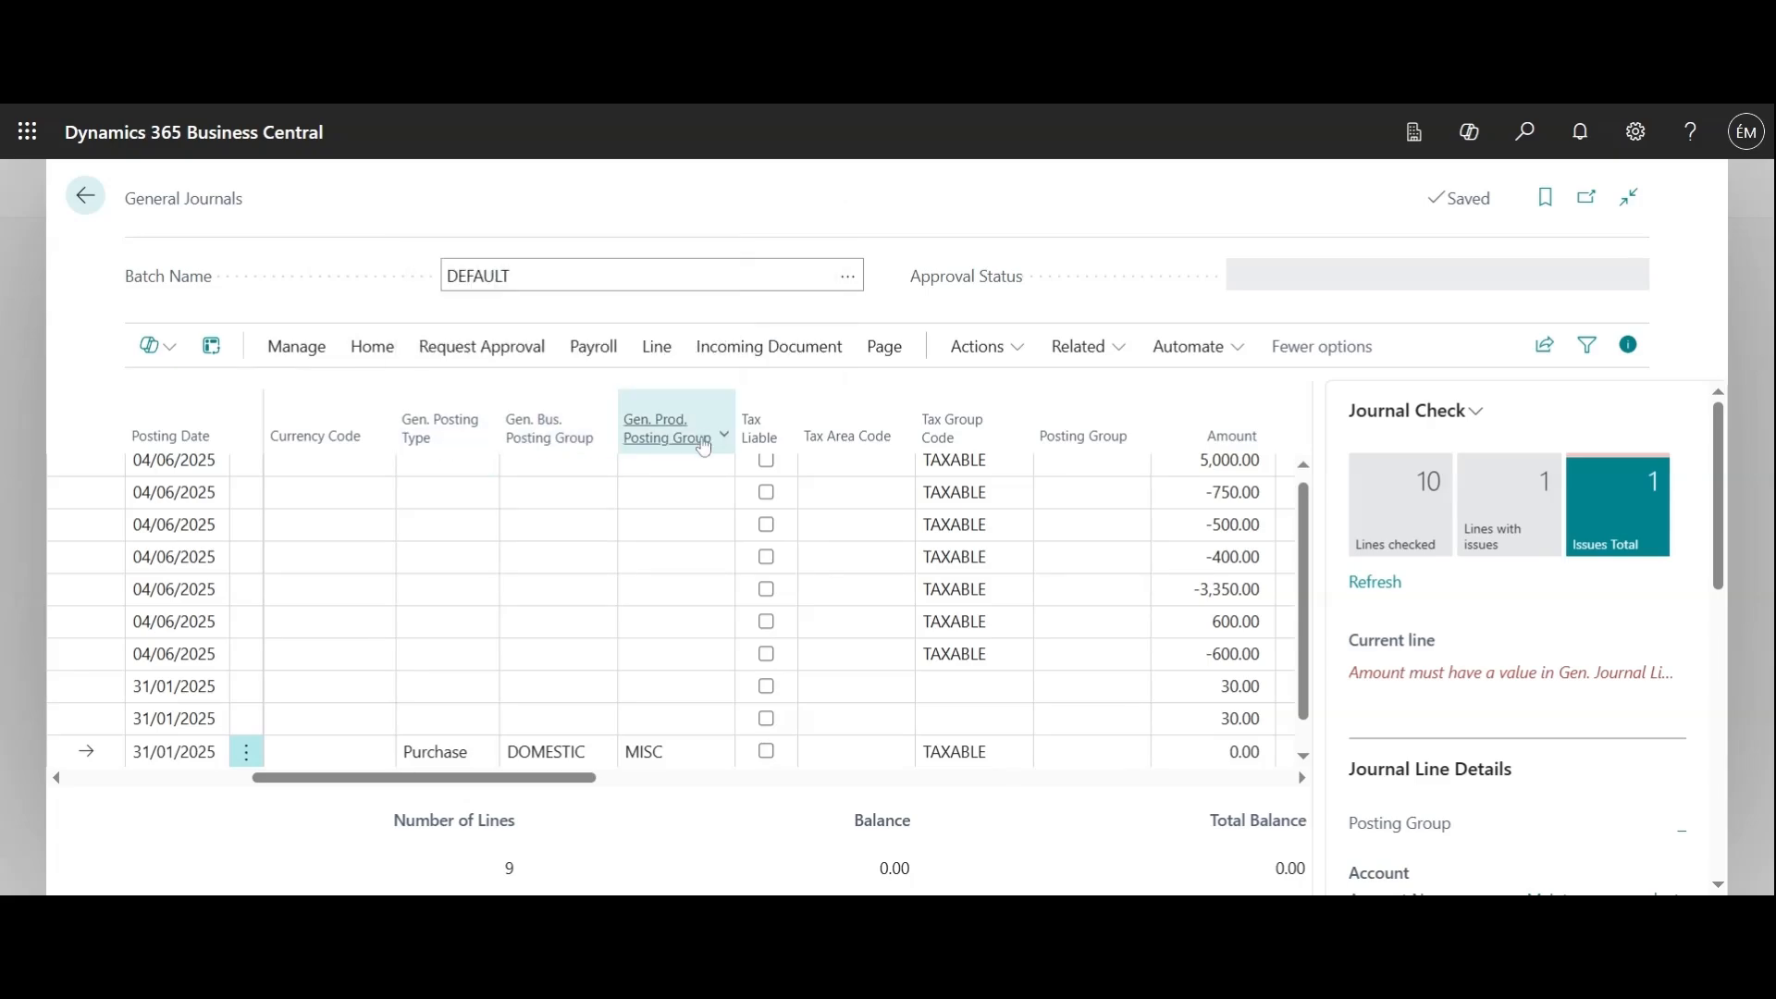
mouse_move(698, 458)
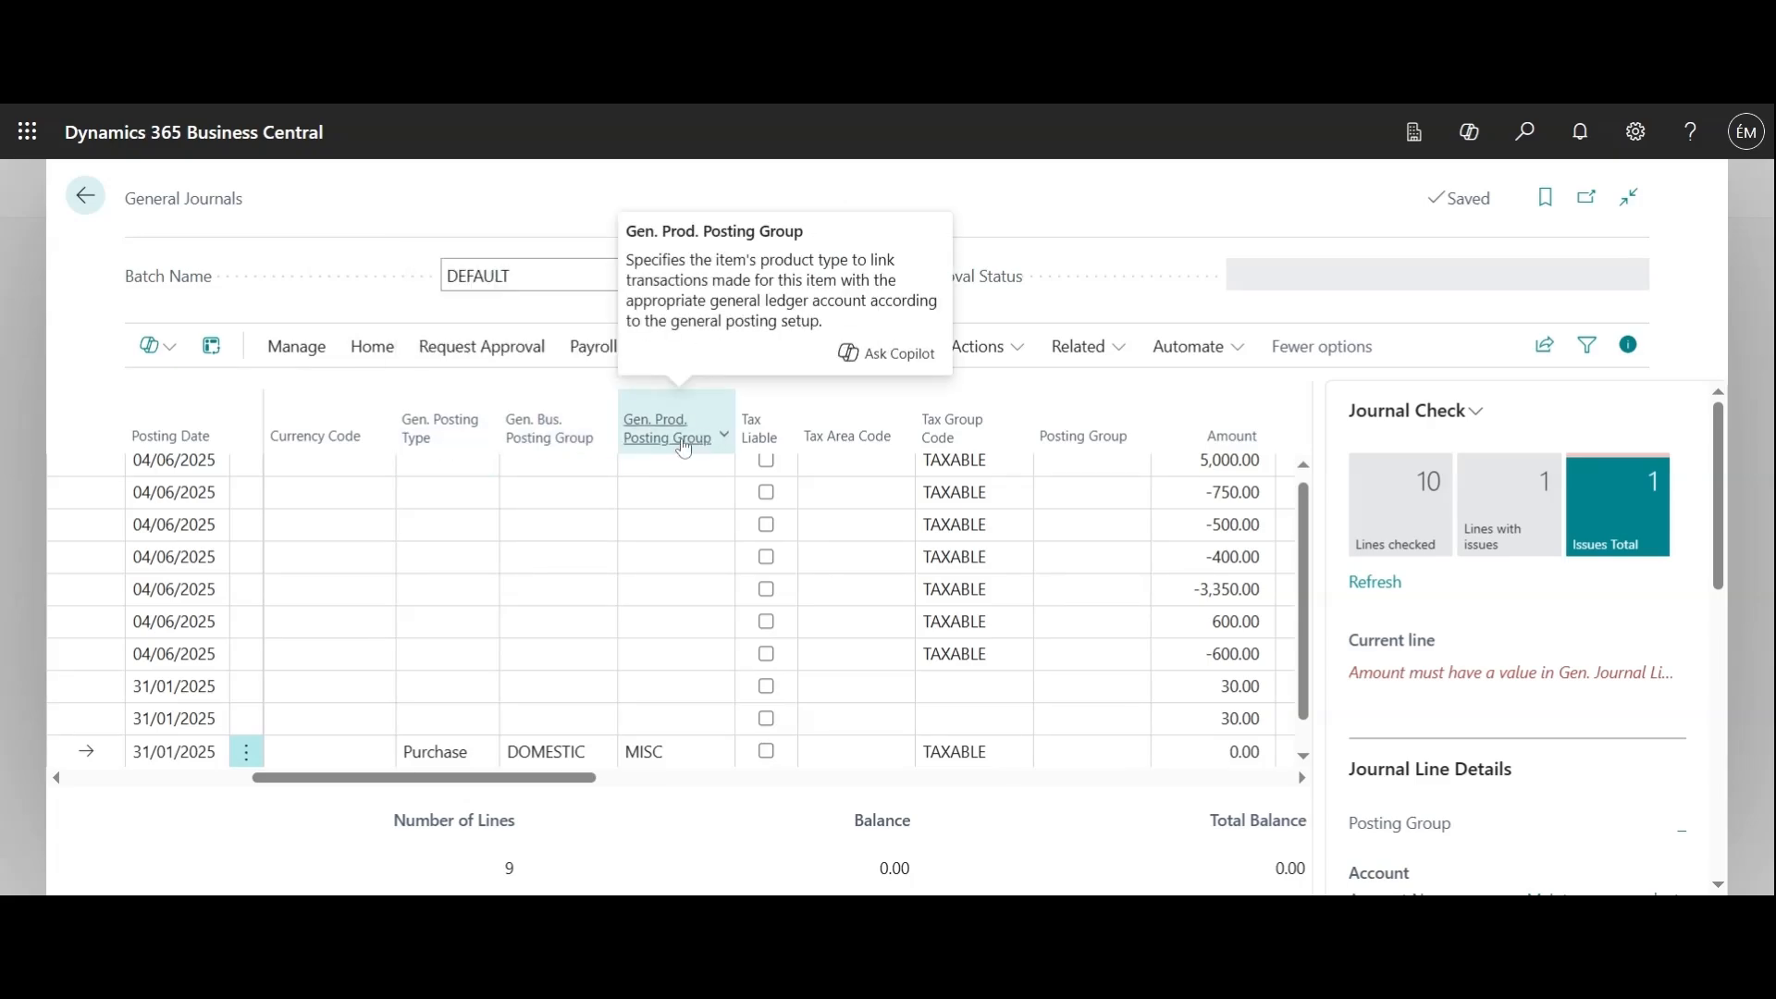
drag(541, 779, 619, 779)
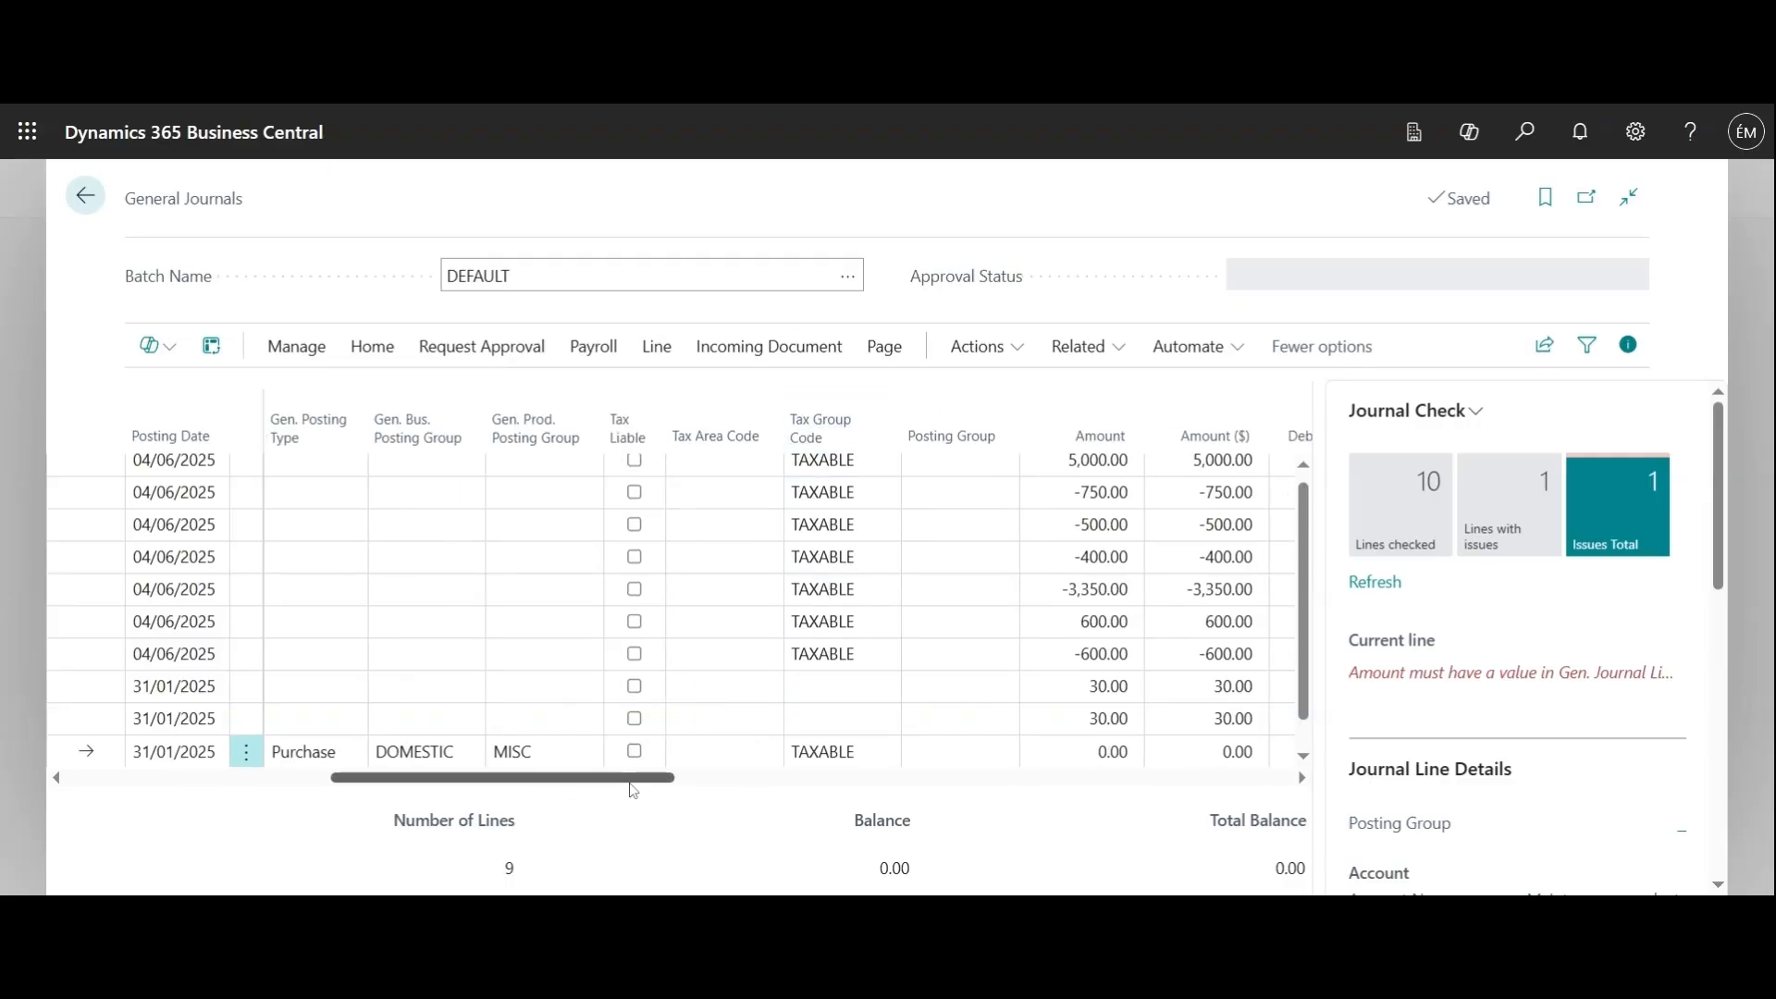
Examine the General Journal Batches list, including the DEFAULT batch's balancing account, number series and VAT setup columns
mouse_move(633, 782)
mouse_down()
mouse_move(458, 794)
mouse_move(650, 797)
mouse_up()
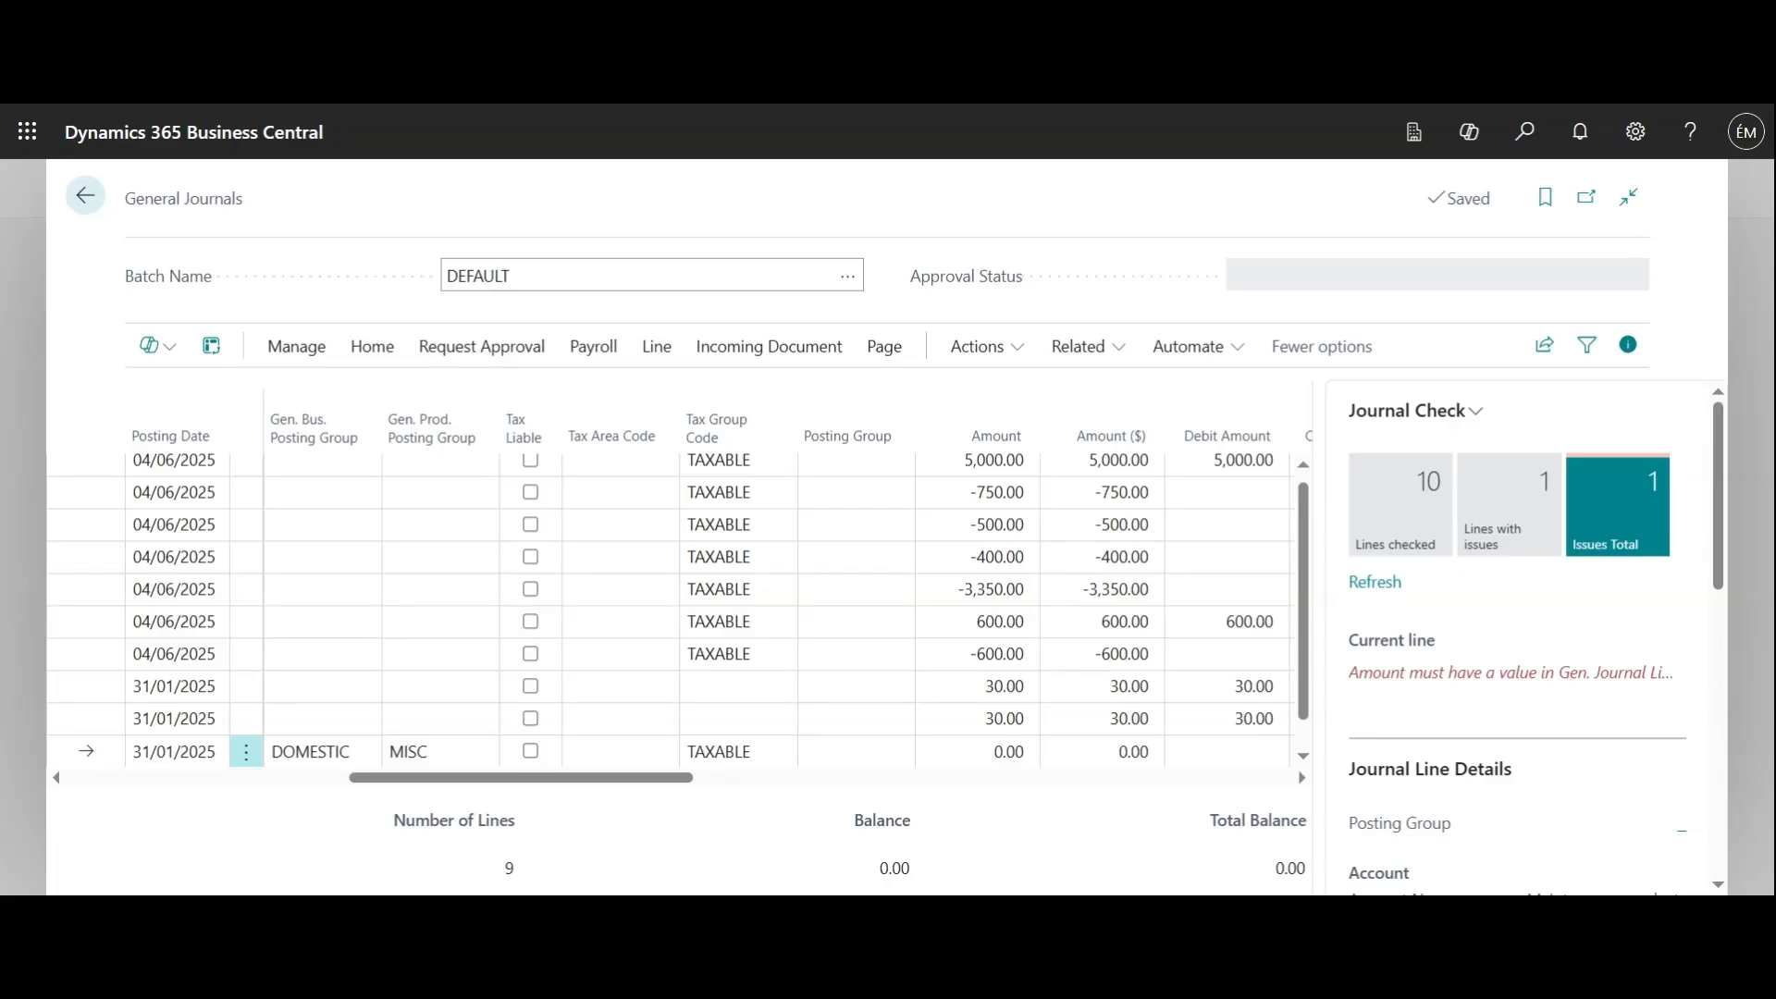
click(849, 285)
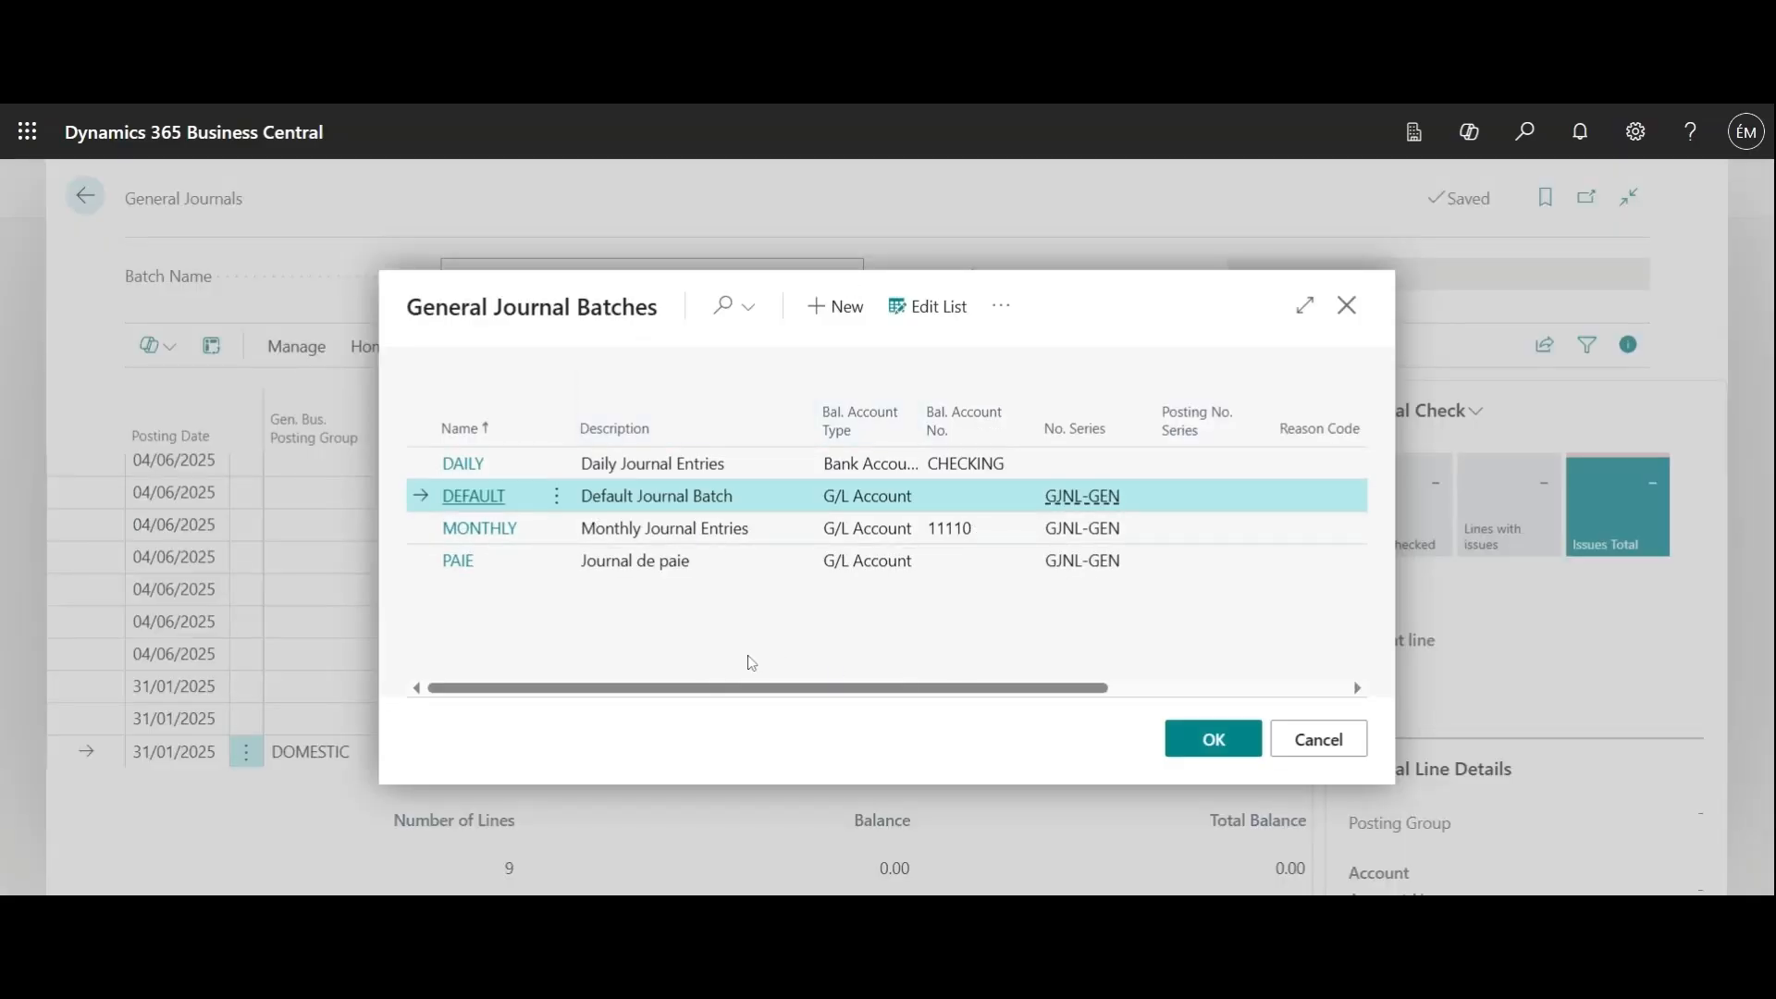
drag(778, 688, 1034, 686)
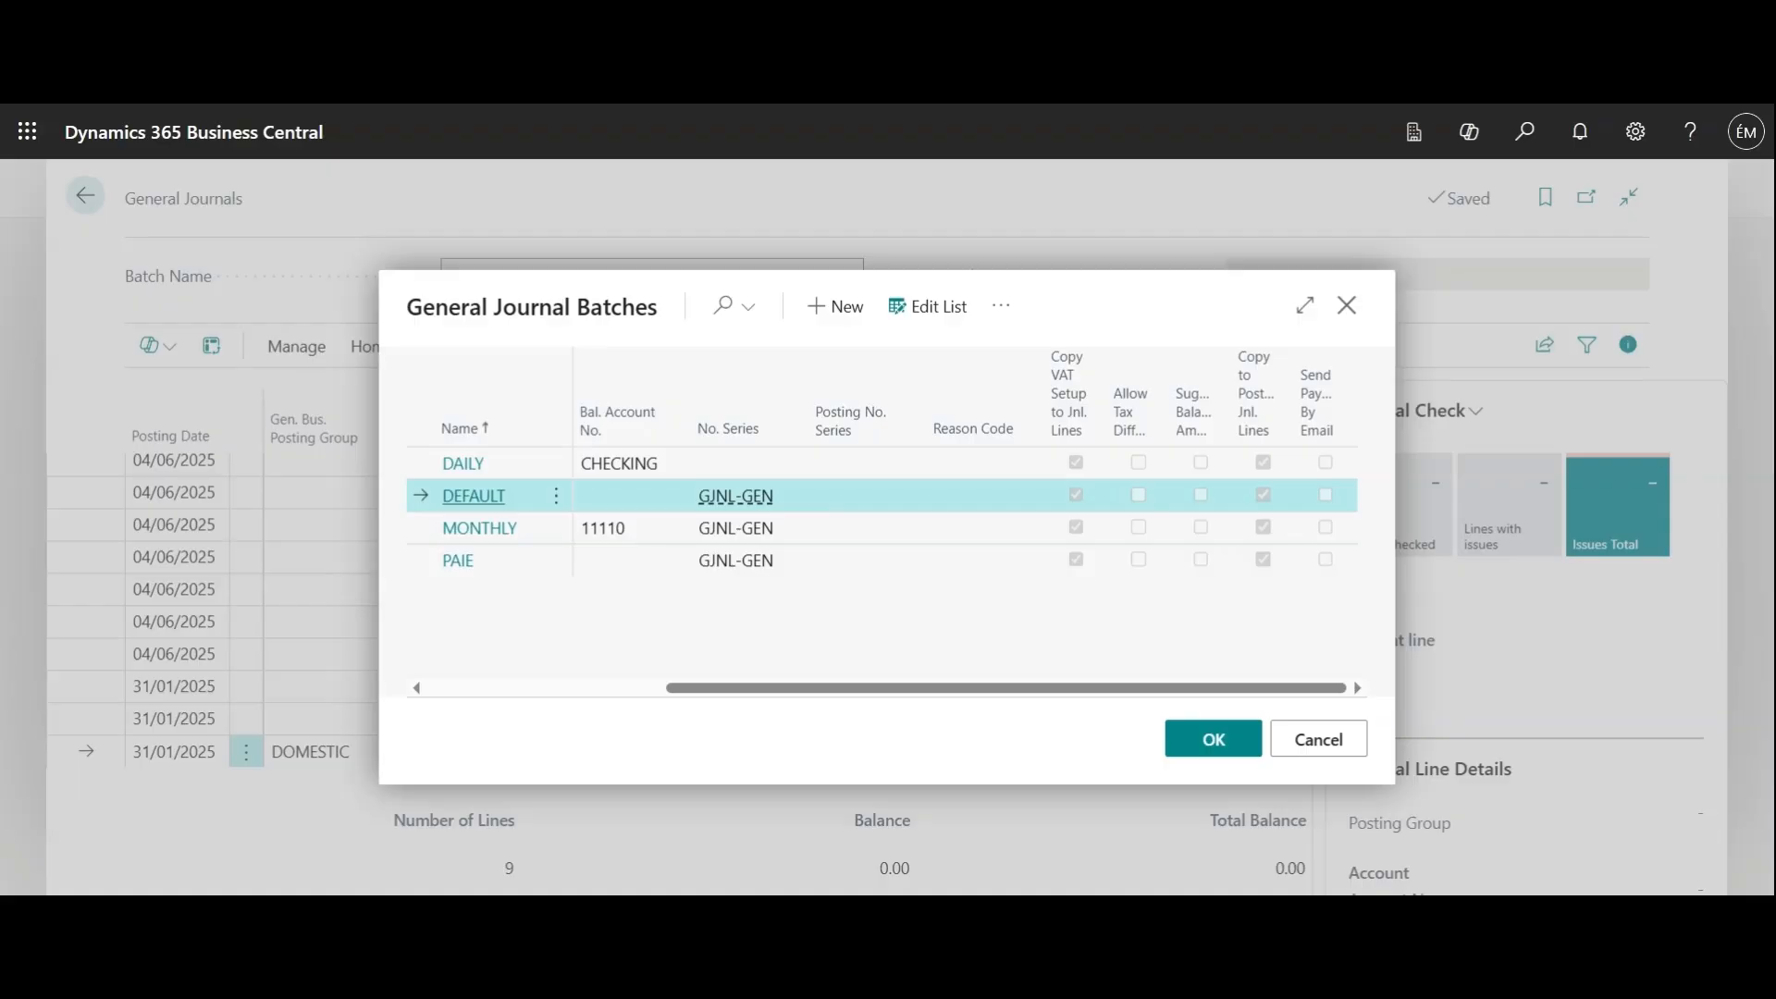
click(1358, 307)
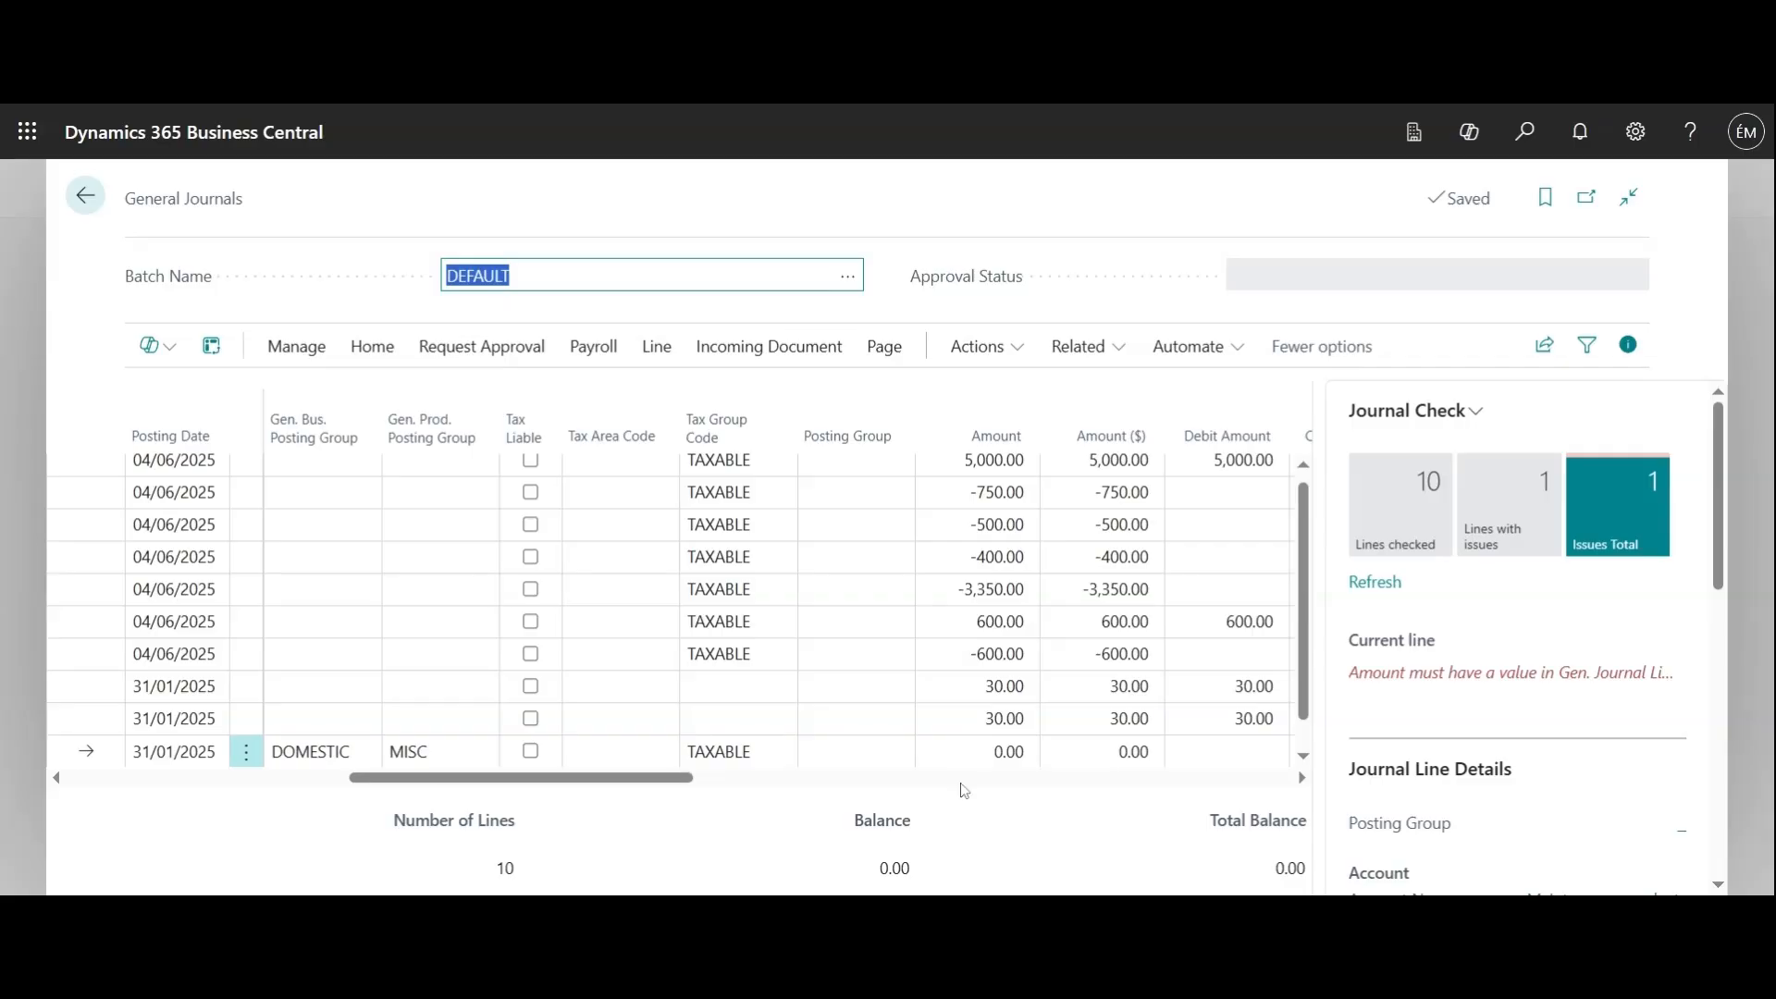
Set the amount of the Maintenance products line to 100
click(978, 751)
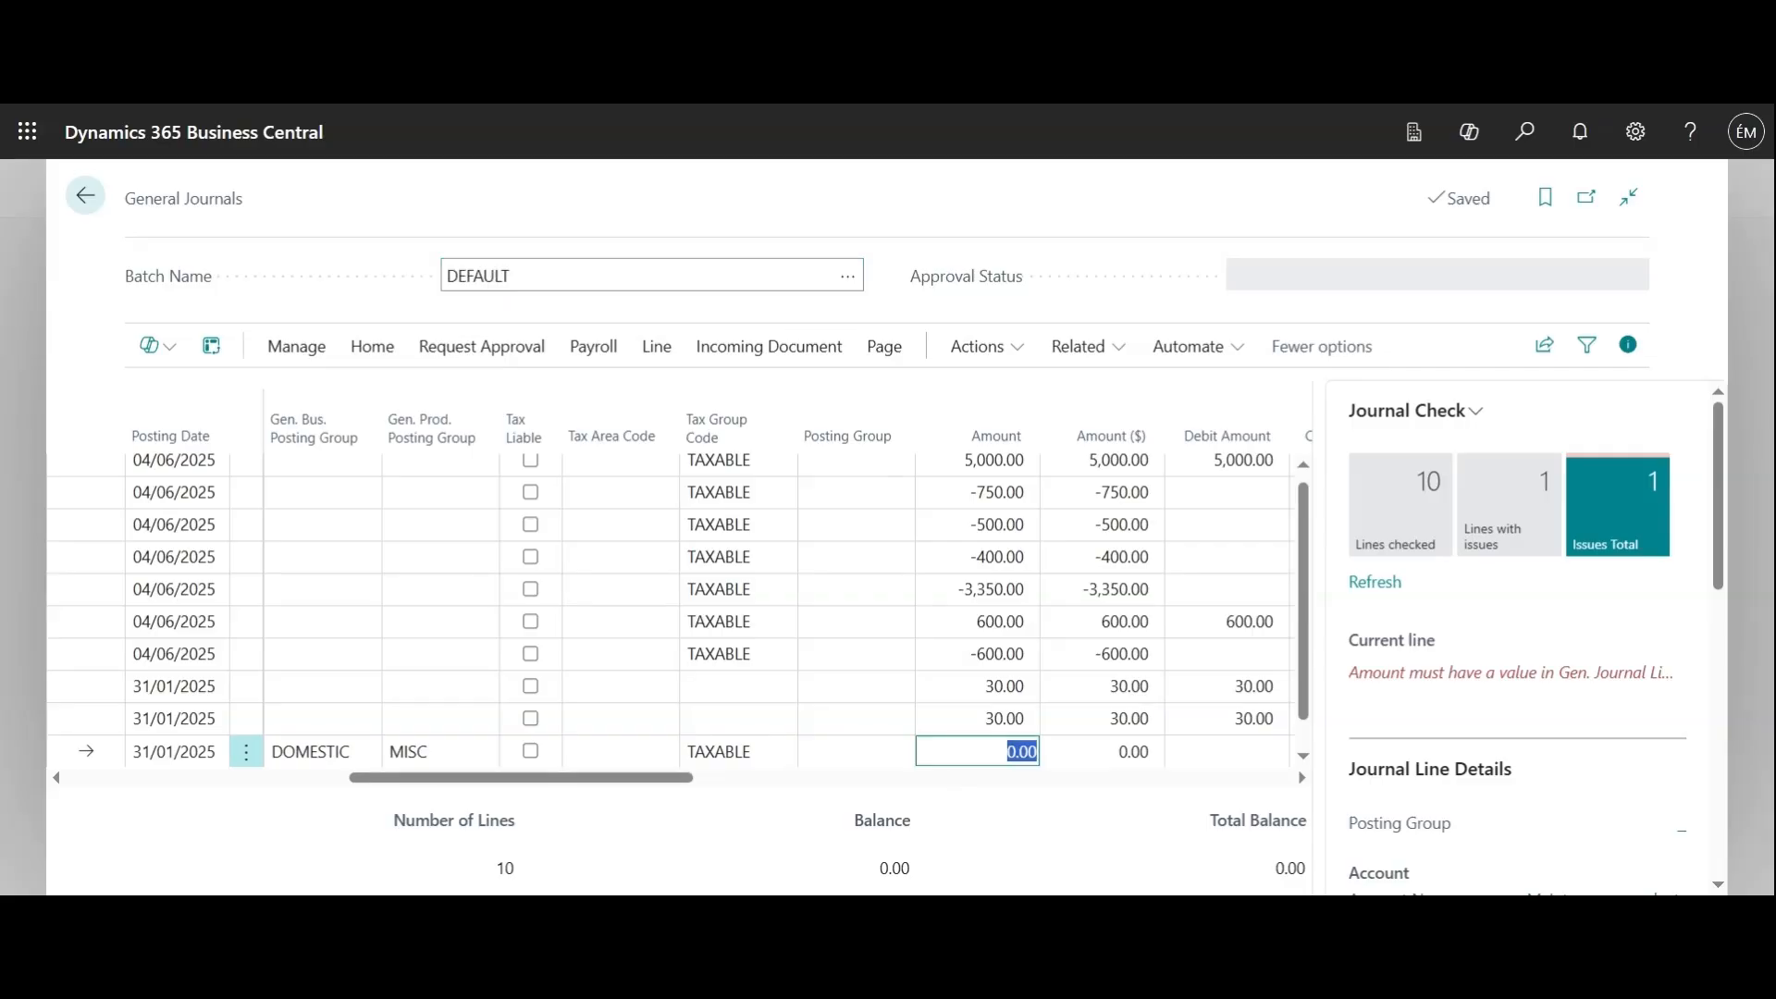
text(100)
click(805, 820)
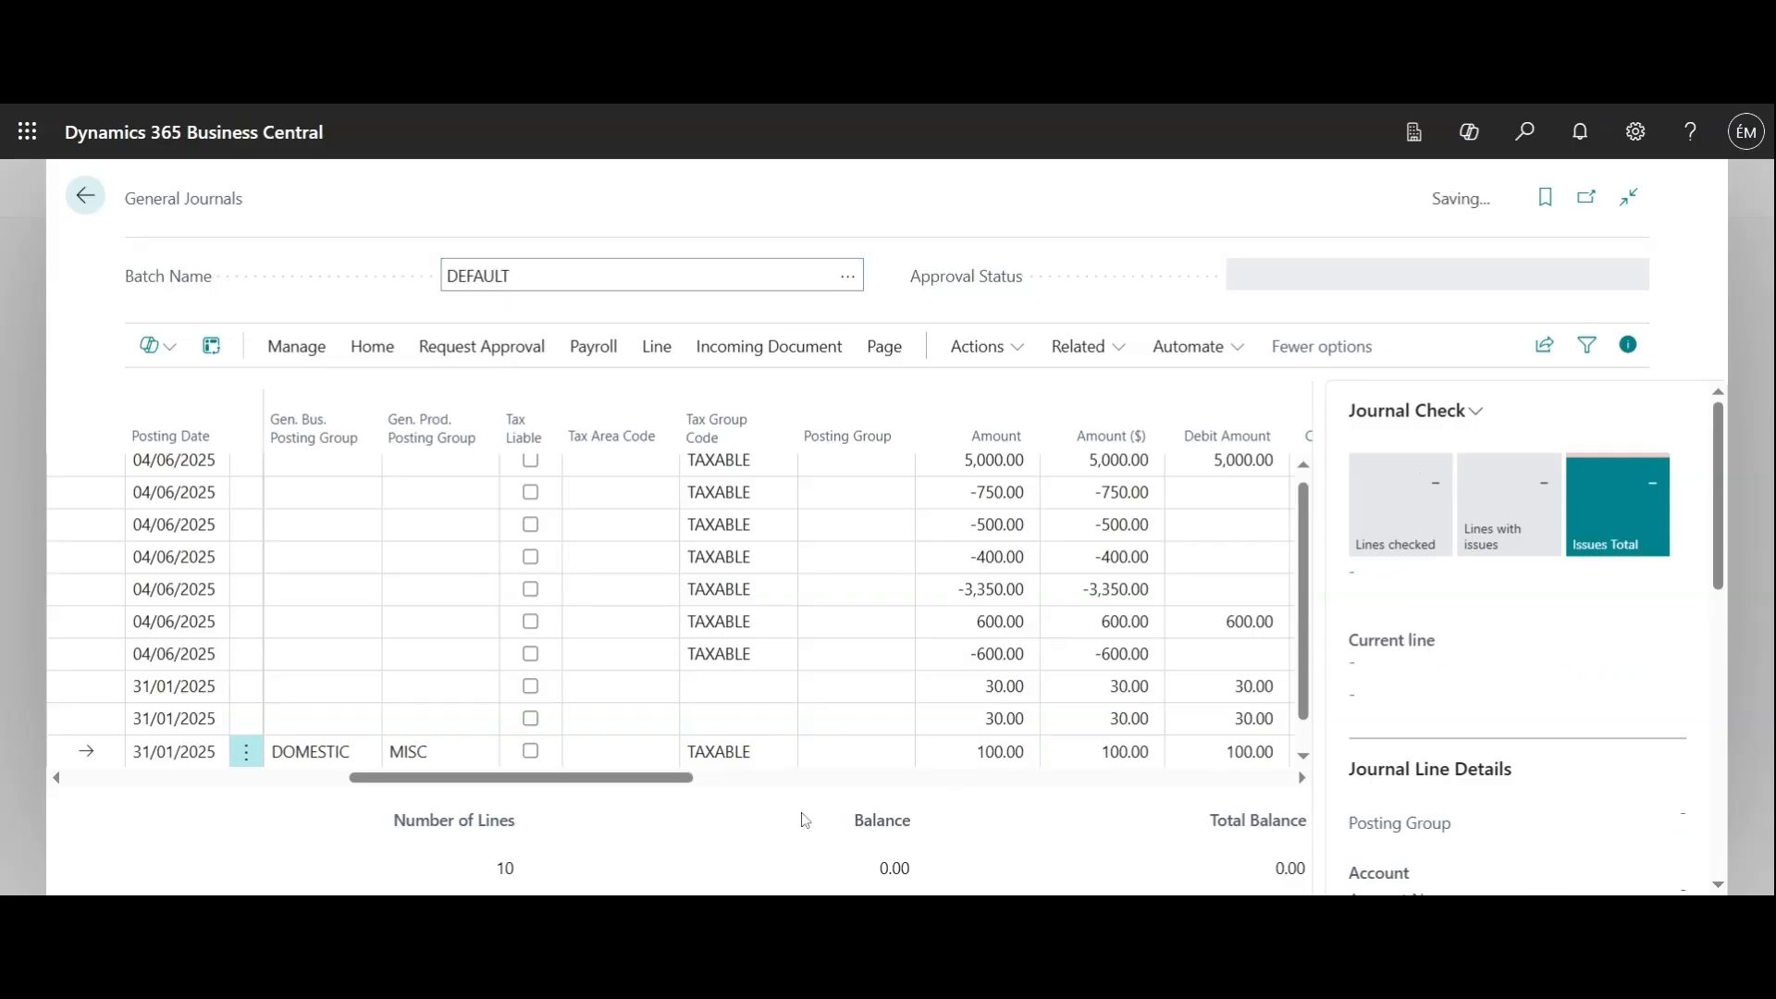
Start a new journal line below the Maintenance products entry with the posting date 31/01/2025
drag(645, 779, 294, 837)
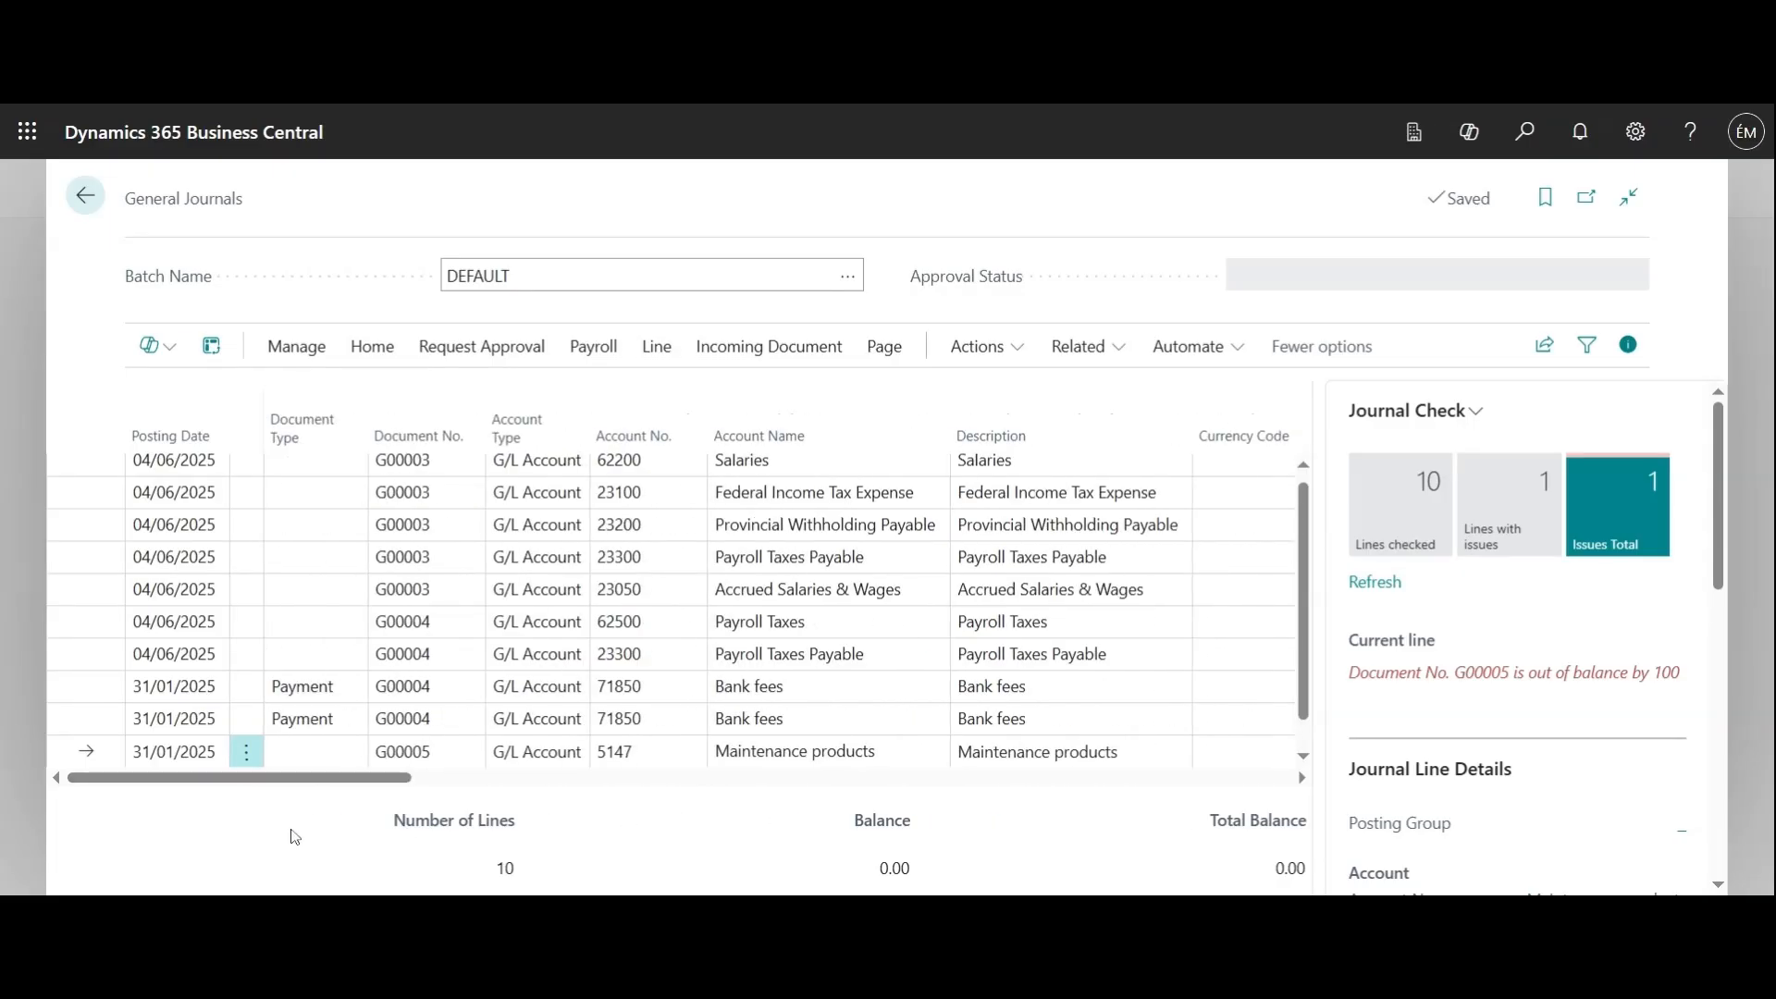
scroll(320, 601, down, 1)
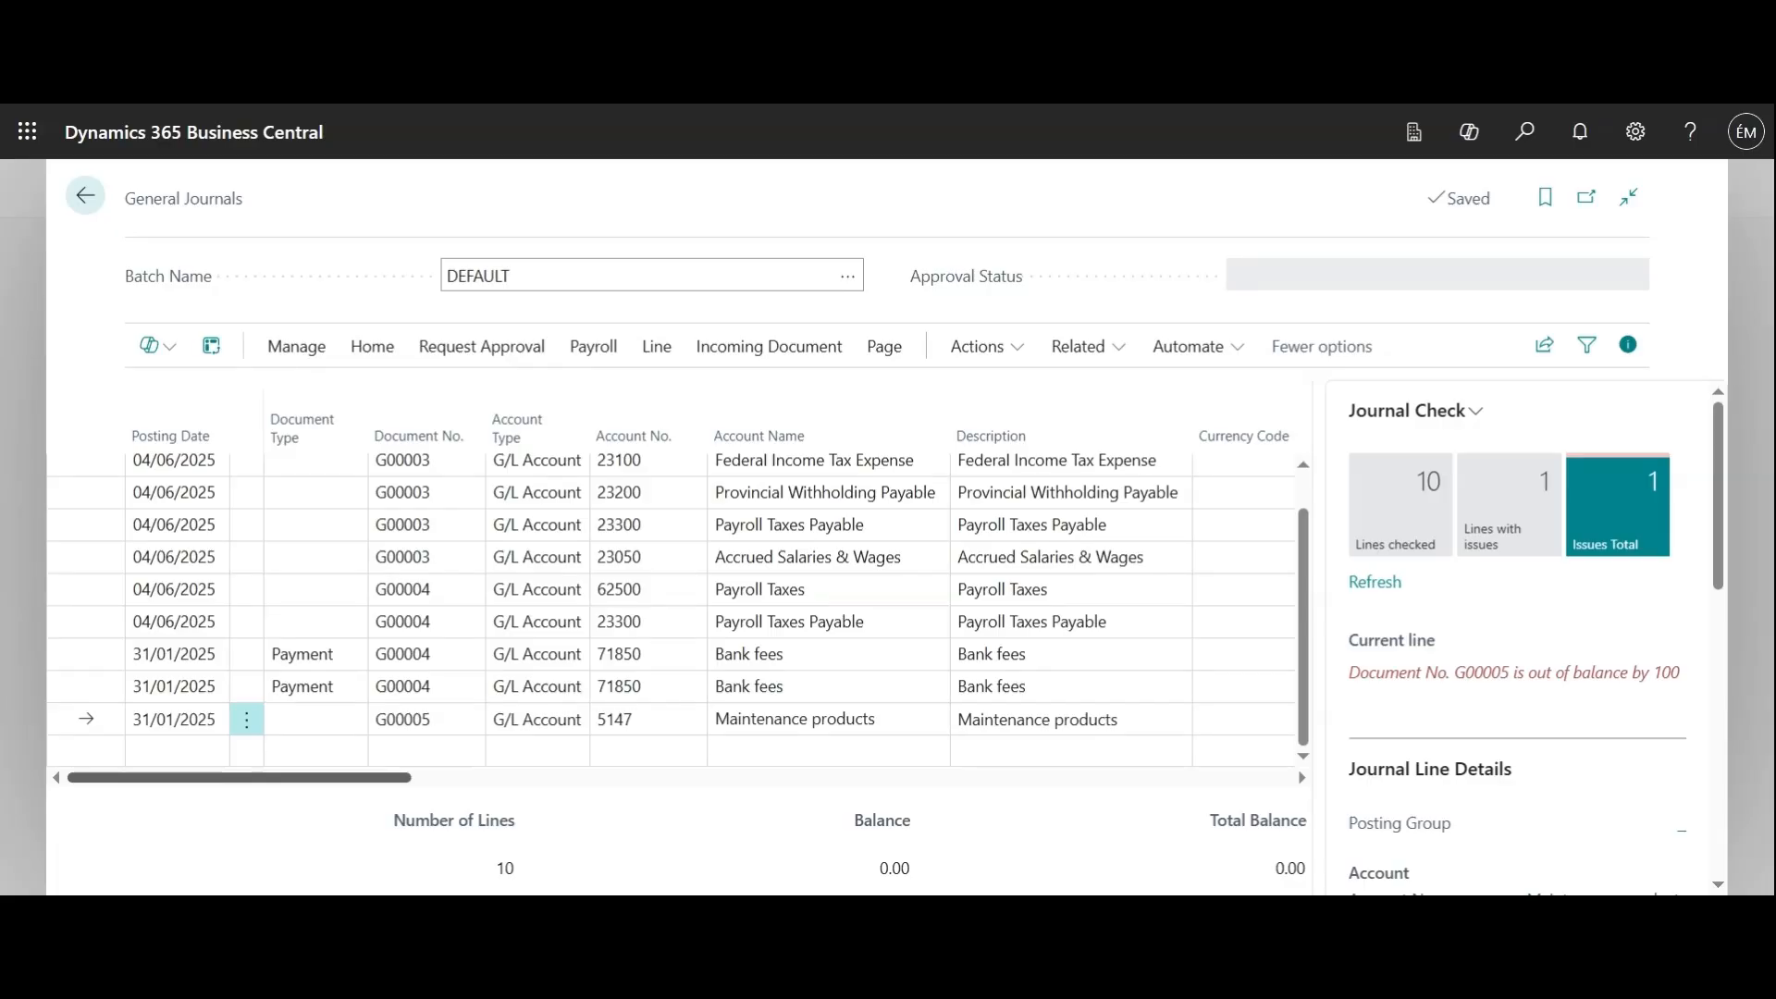
click(214, 755)
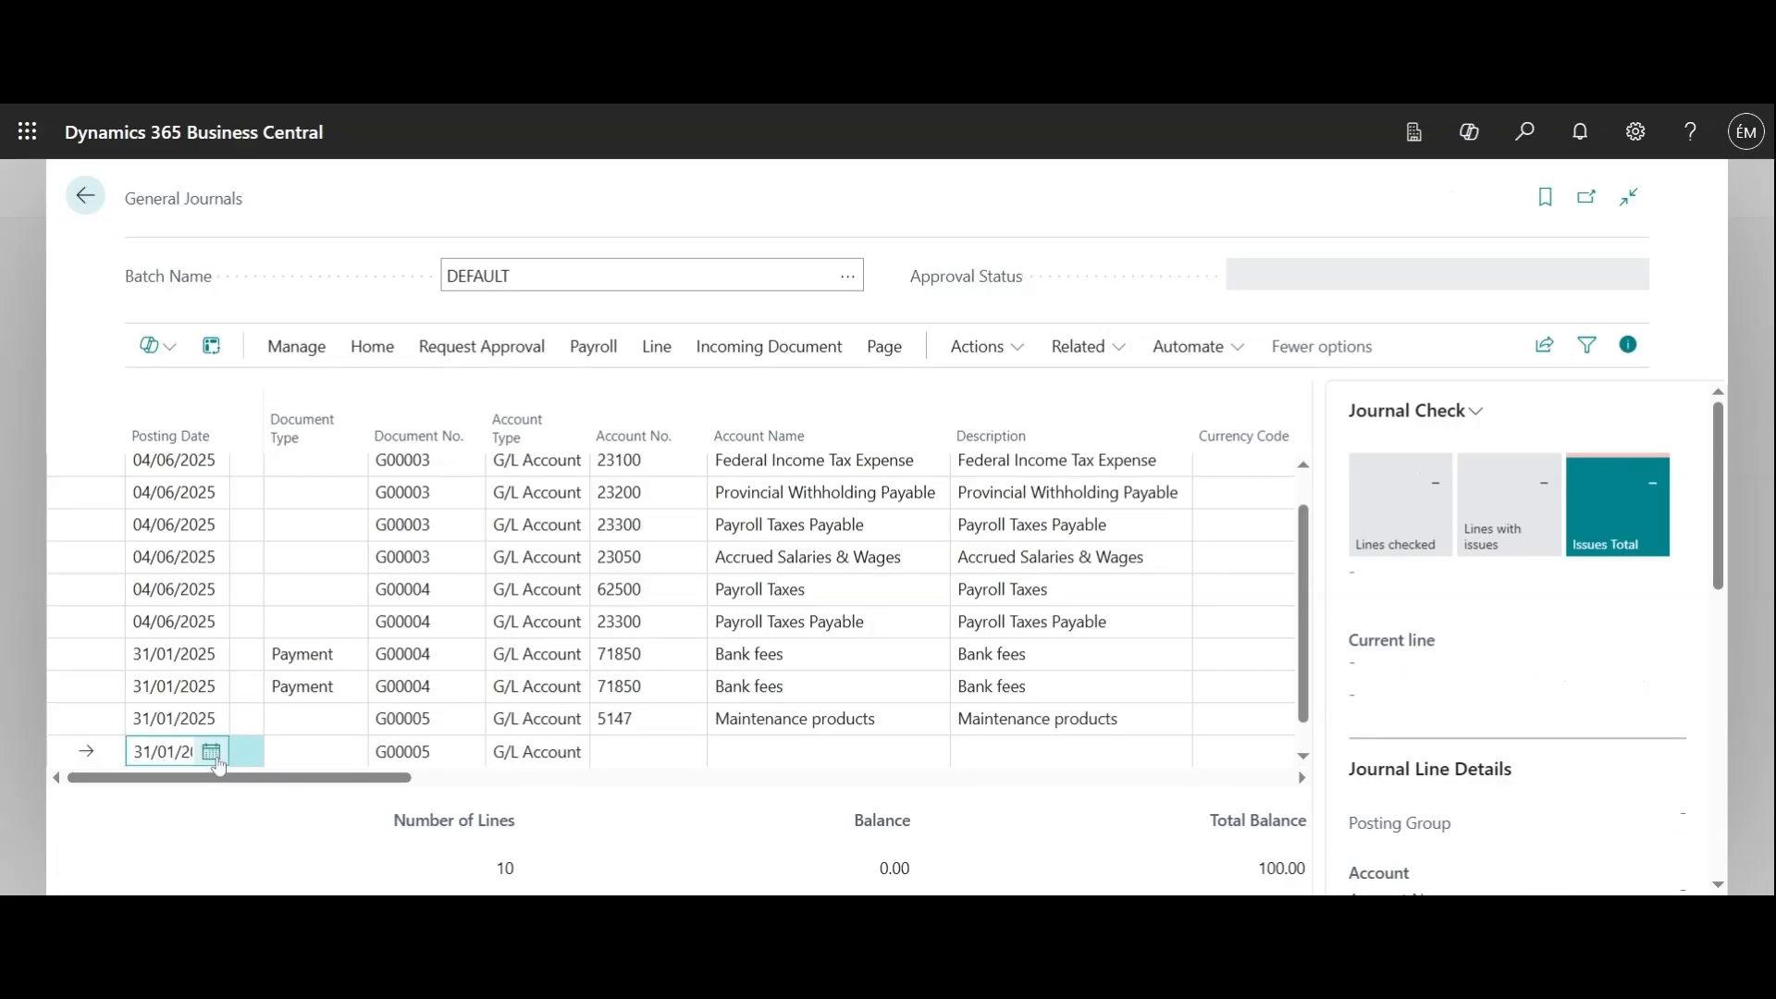
click(215, 757)
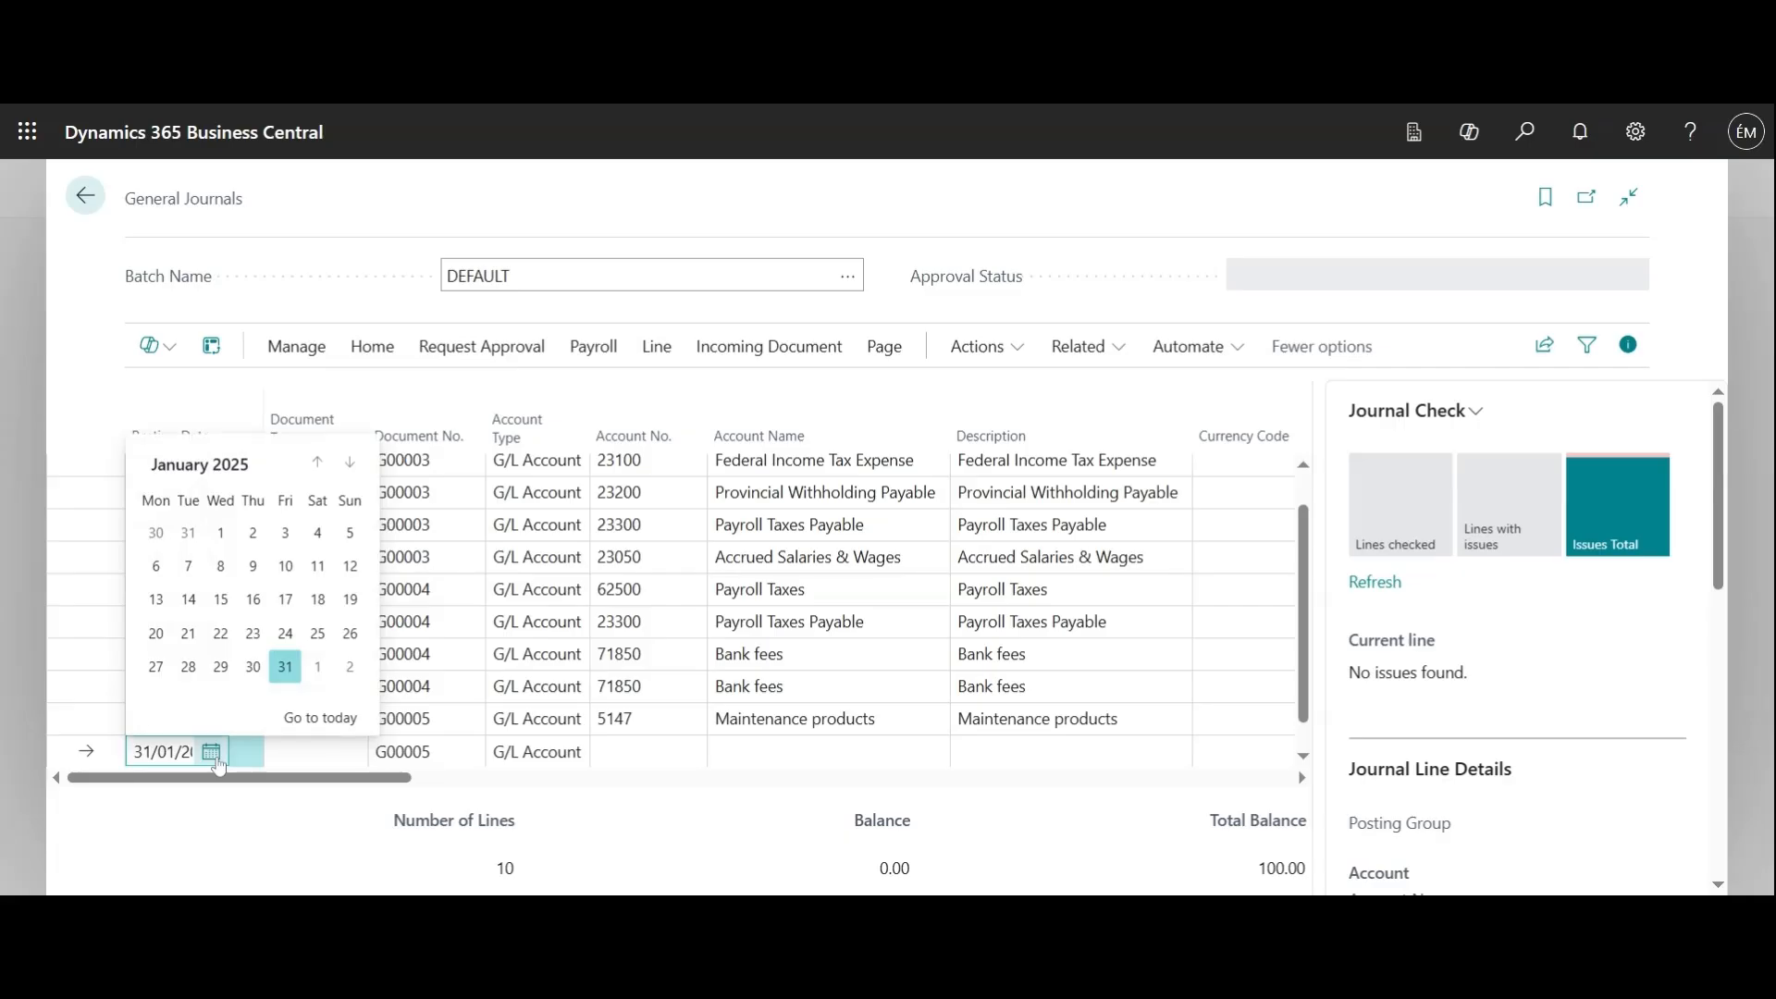
click(315, 795)
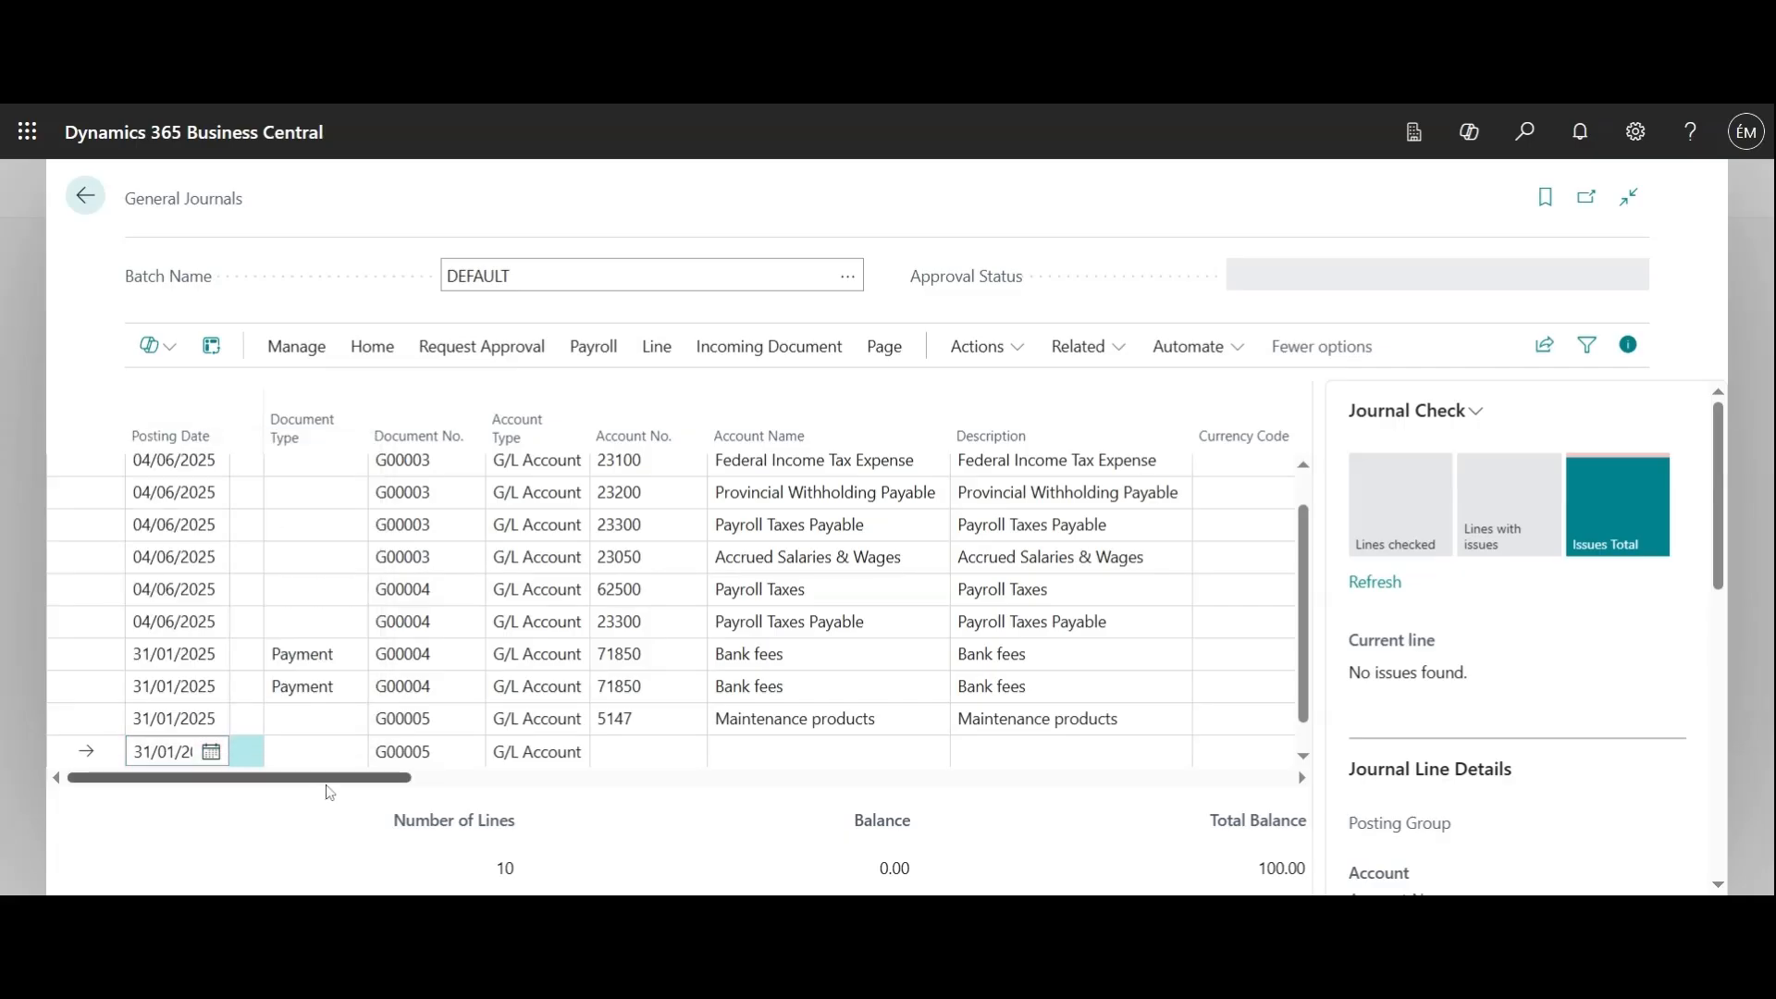
Assign account 11110, Cash, to the new G/L Account line
drag(328, 785, 365, 790)
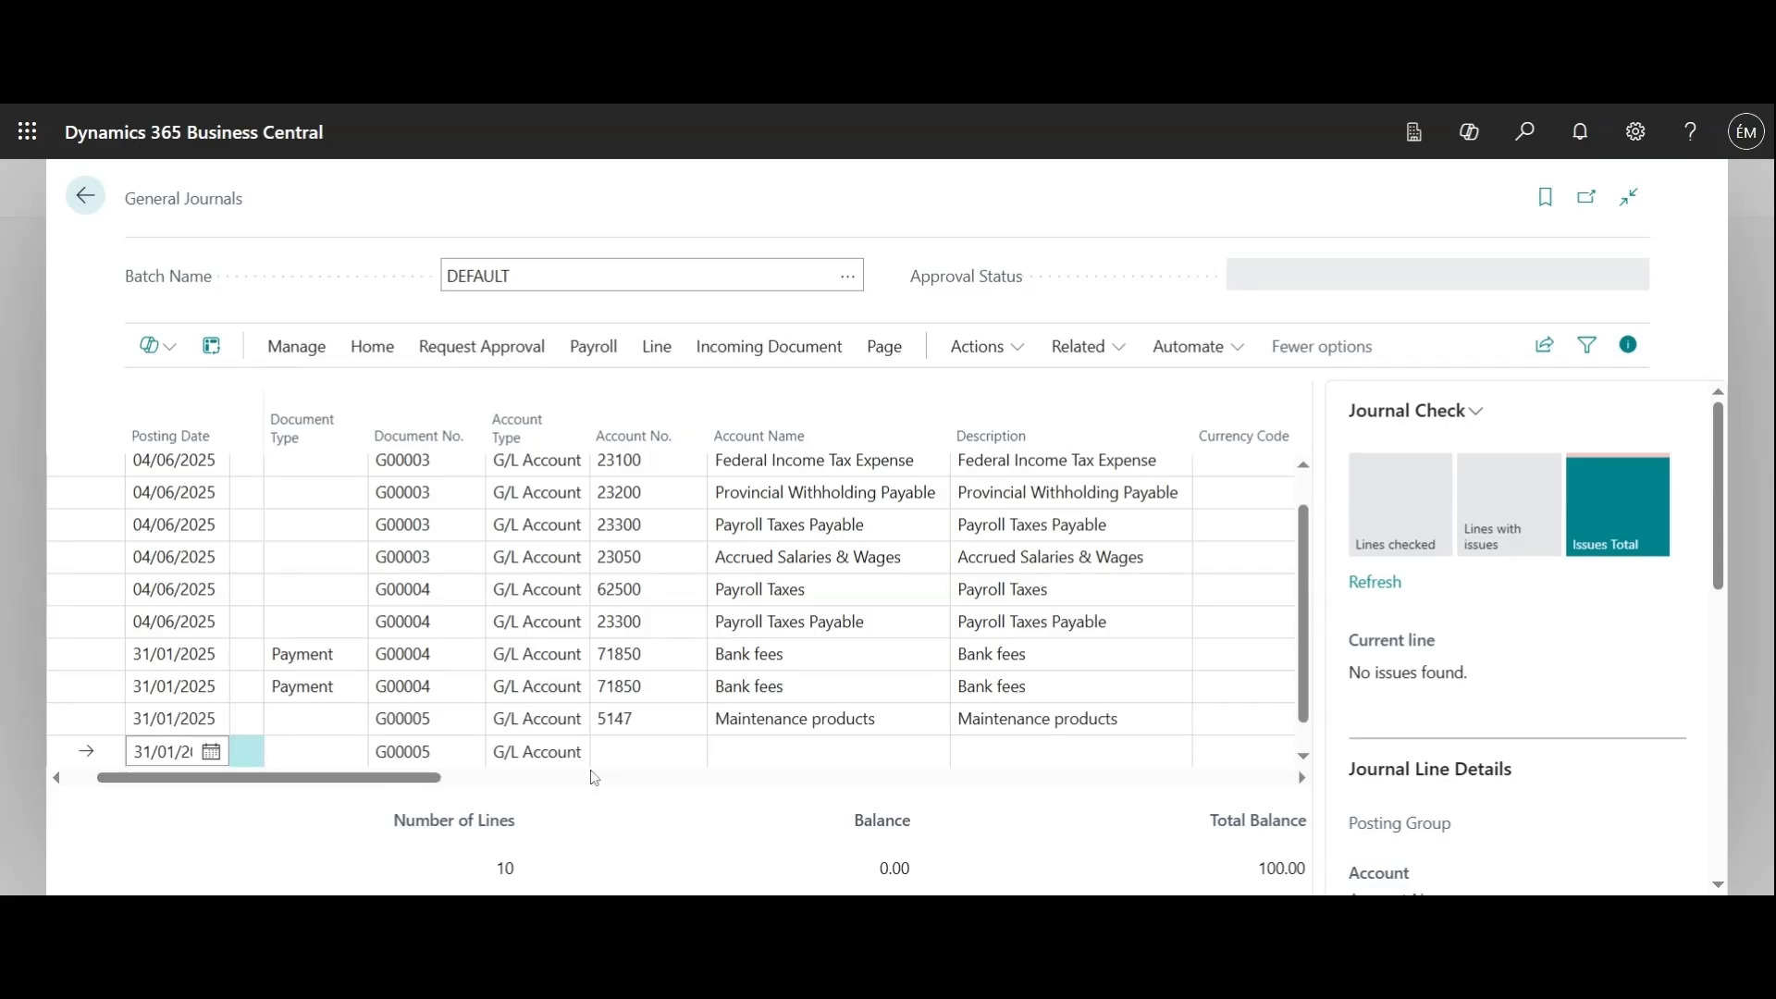
click(647, 751)
click(691, 751)
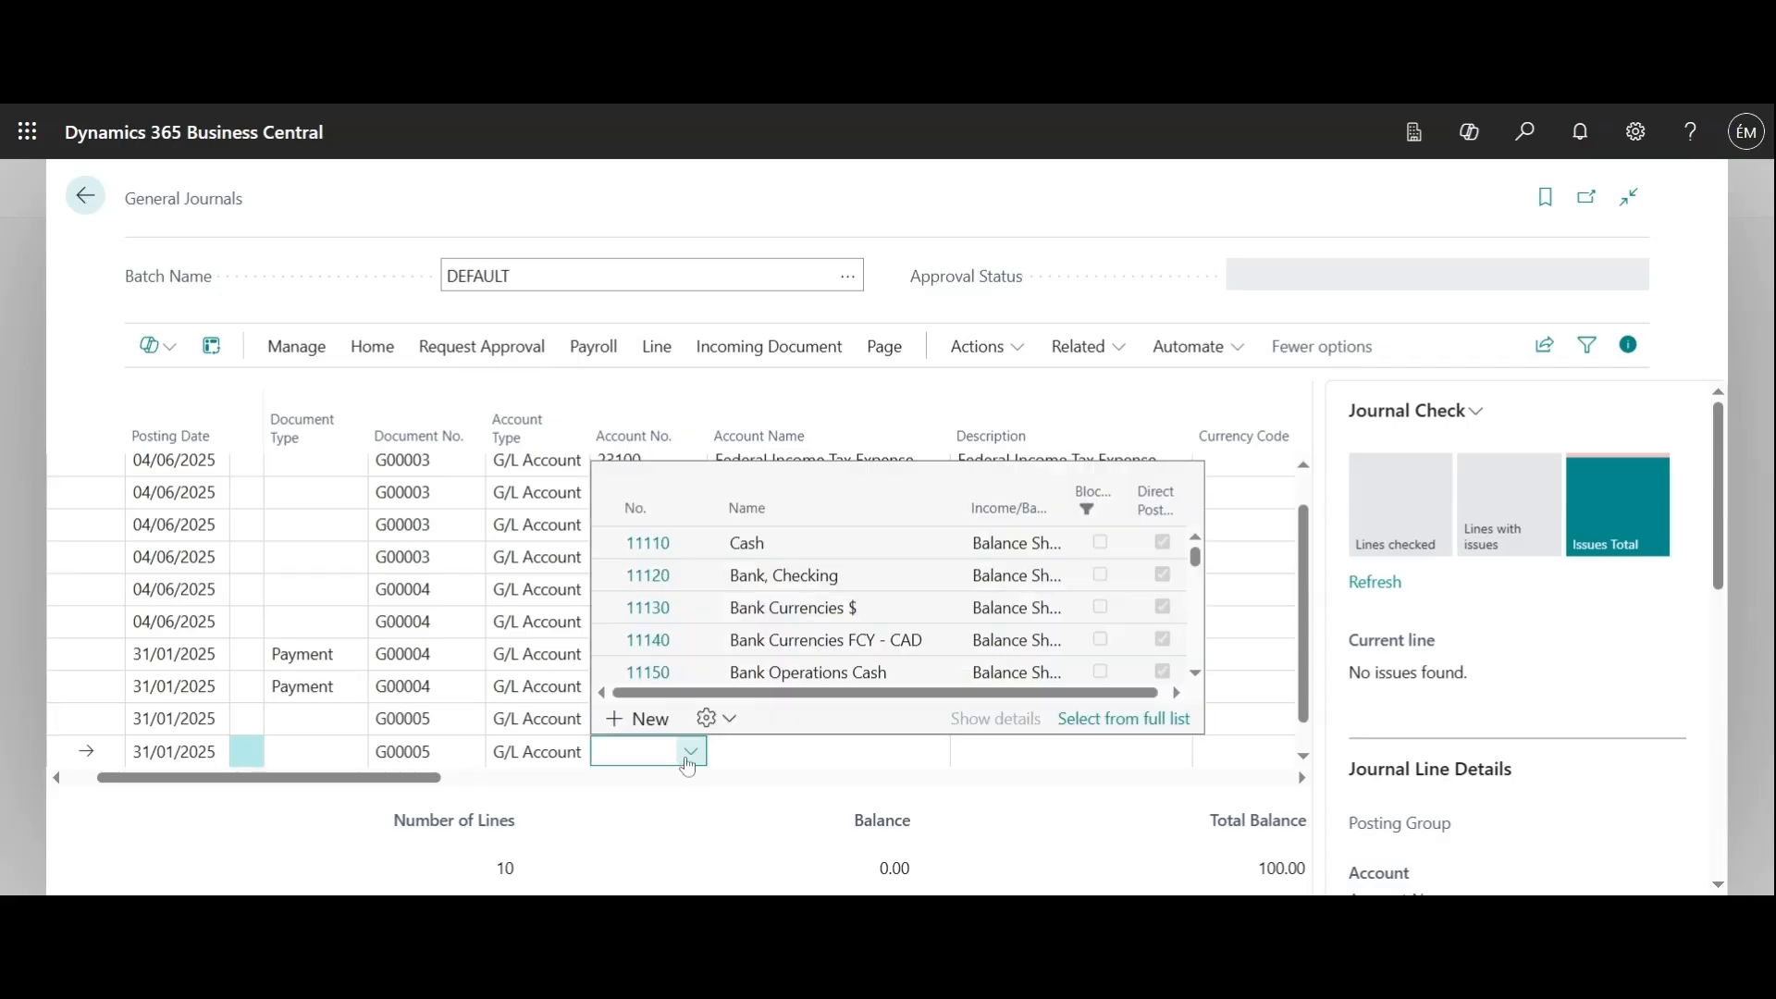
click(656, 546)
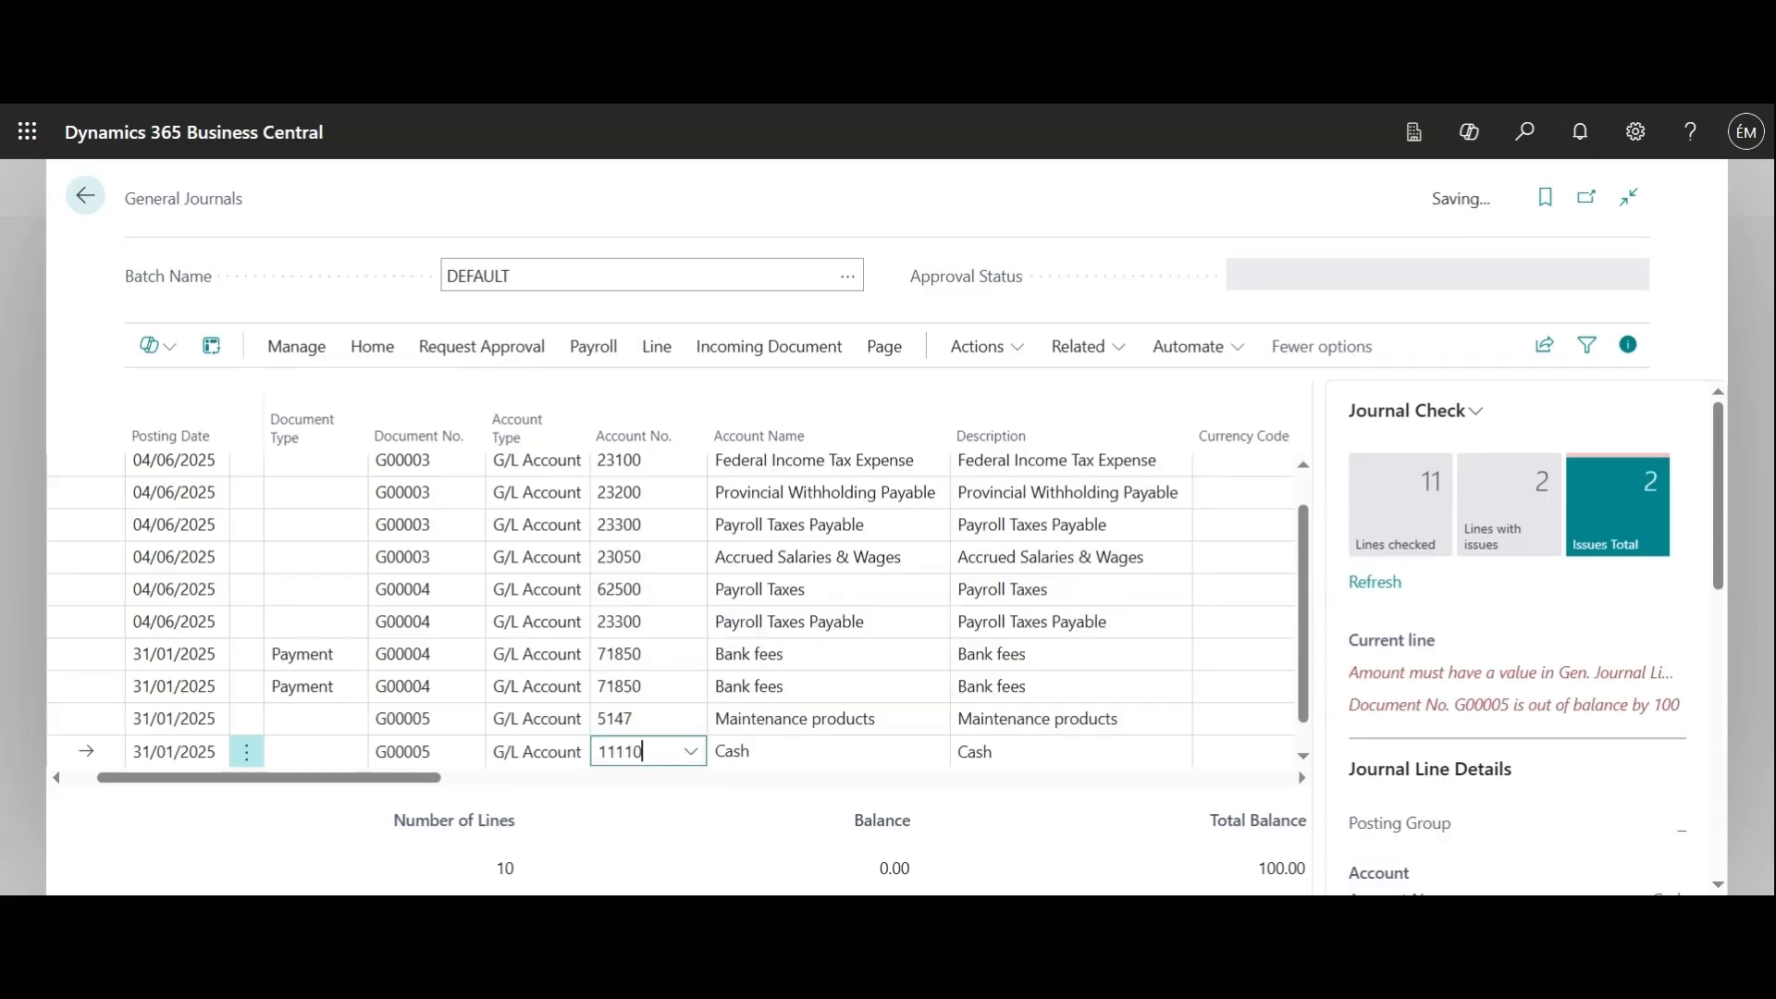
Set the amount of the Cash line to -100 to offset the Maintenance products line
drag(472, 788, 708, 784)
click(905, 751)
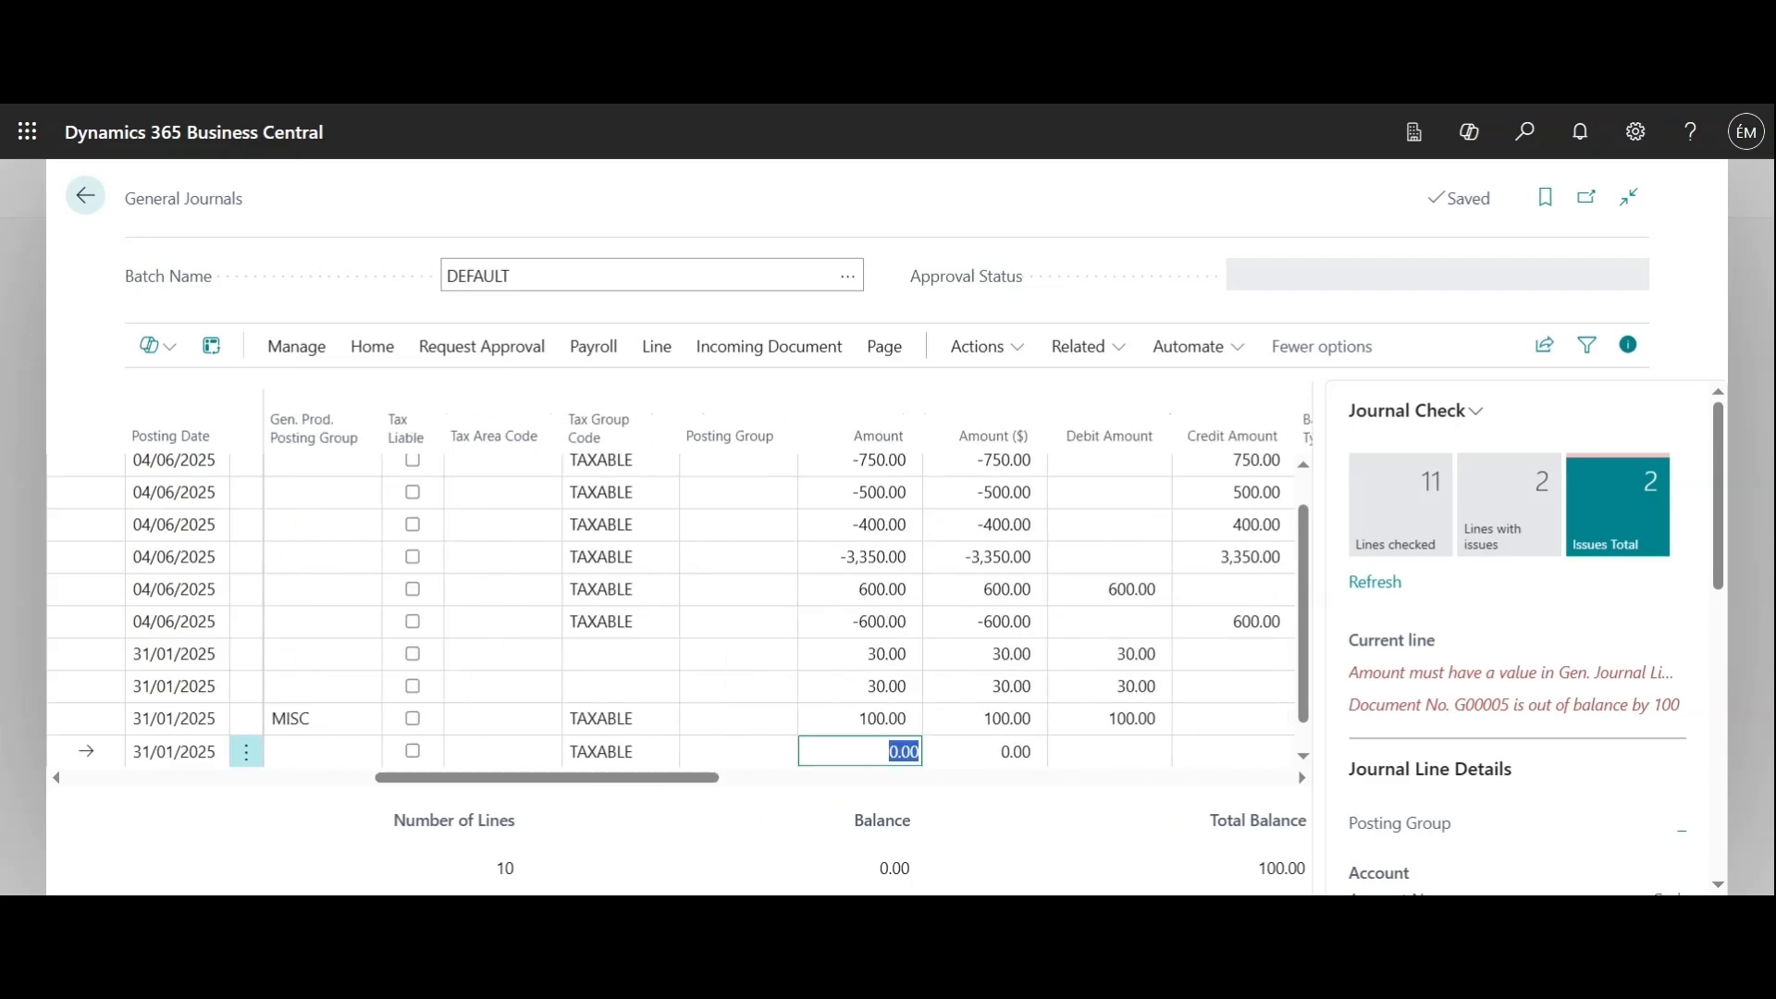
text(100)
drag(592, 778, 530, 789)
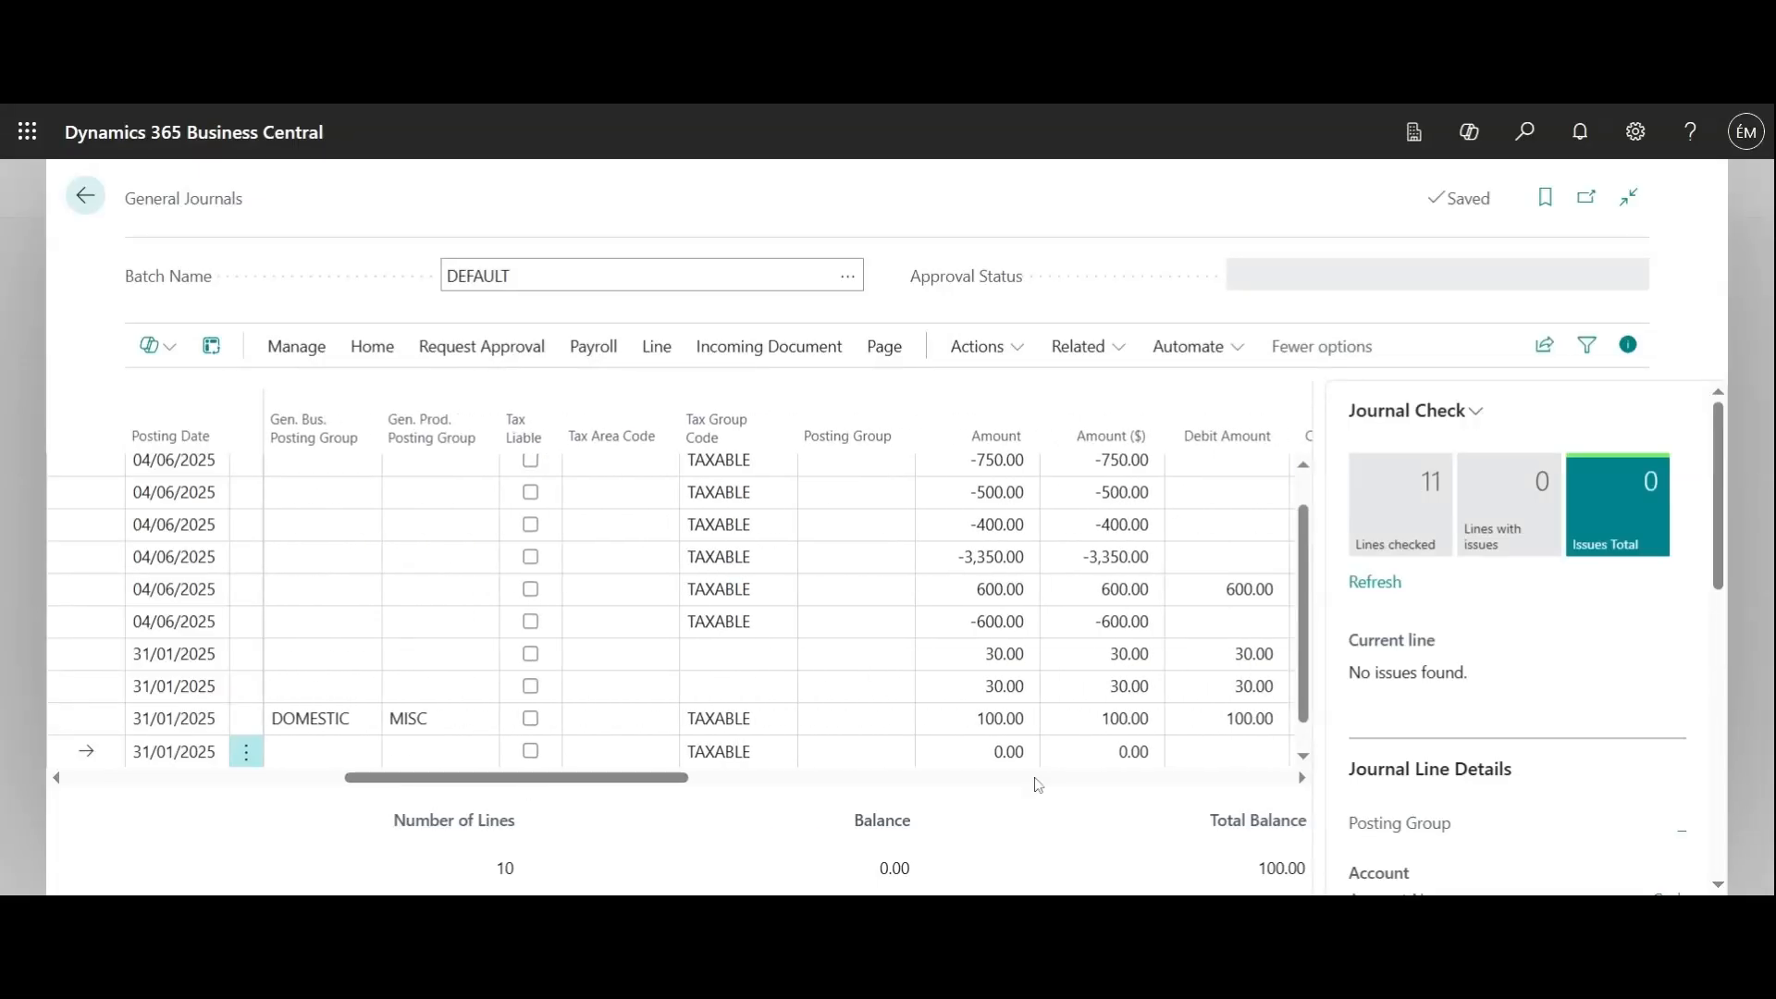
click(1013, 752)
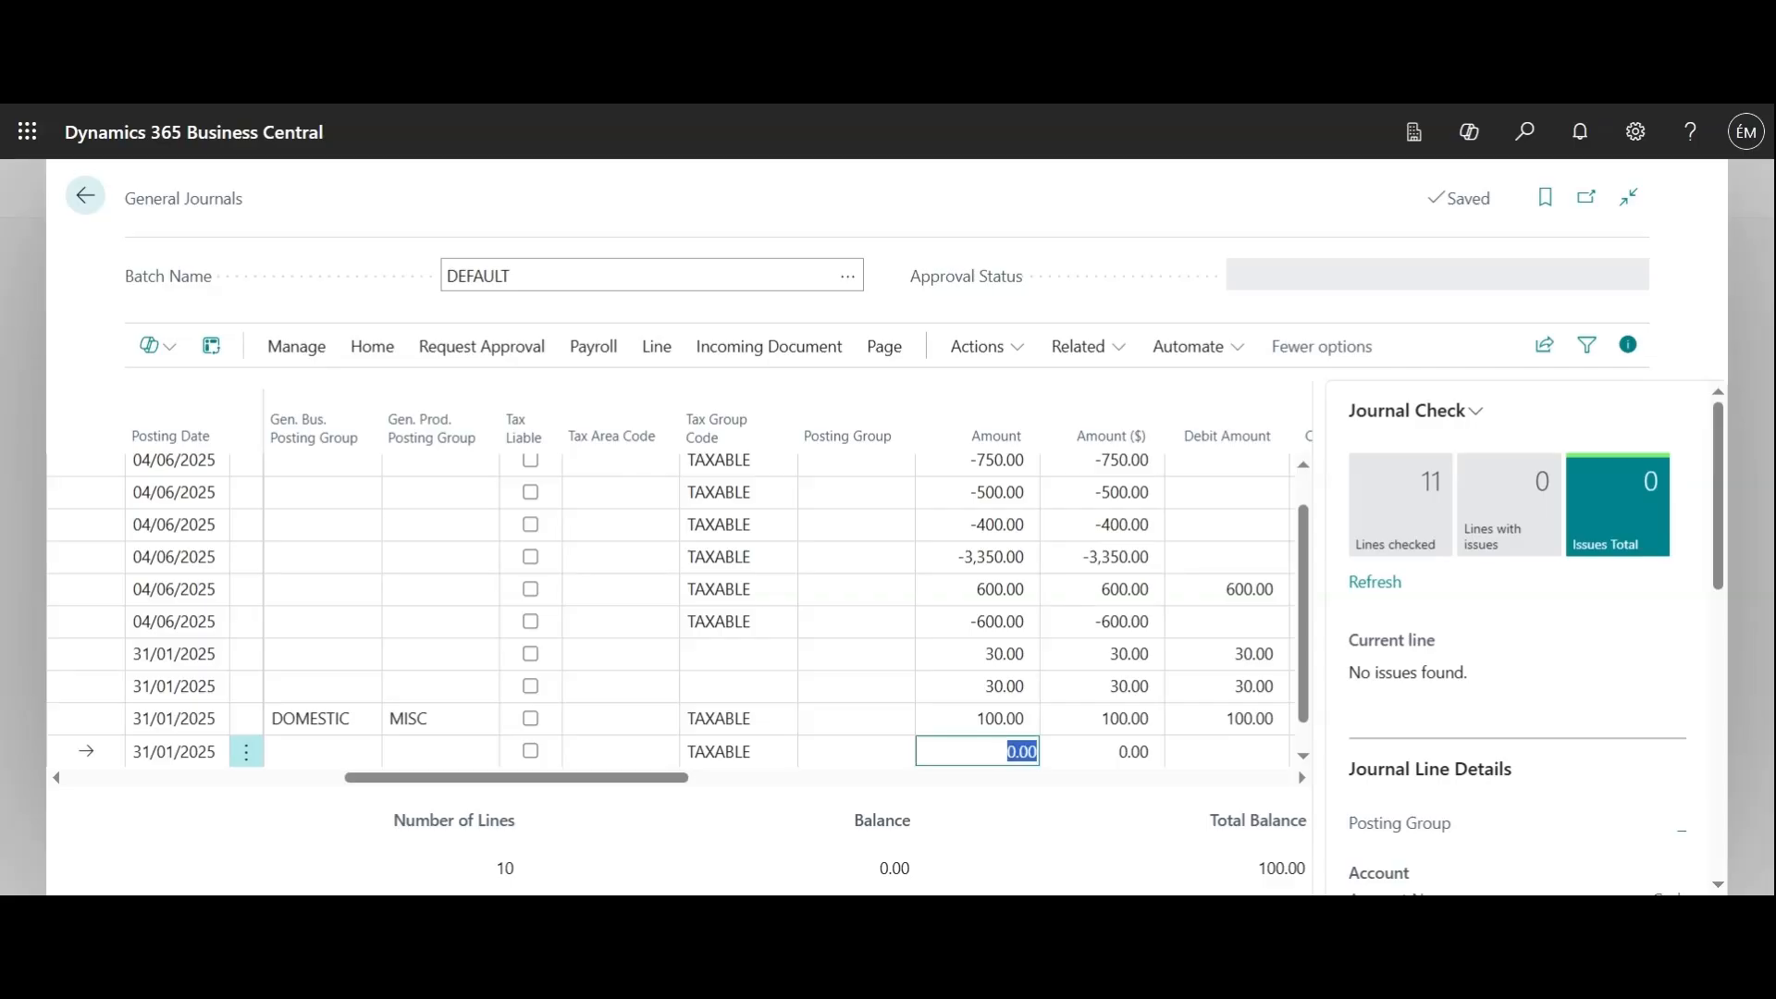
text(-100)
click(1071, 818)
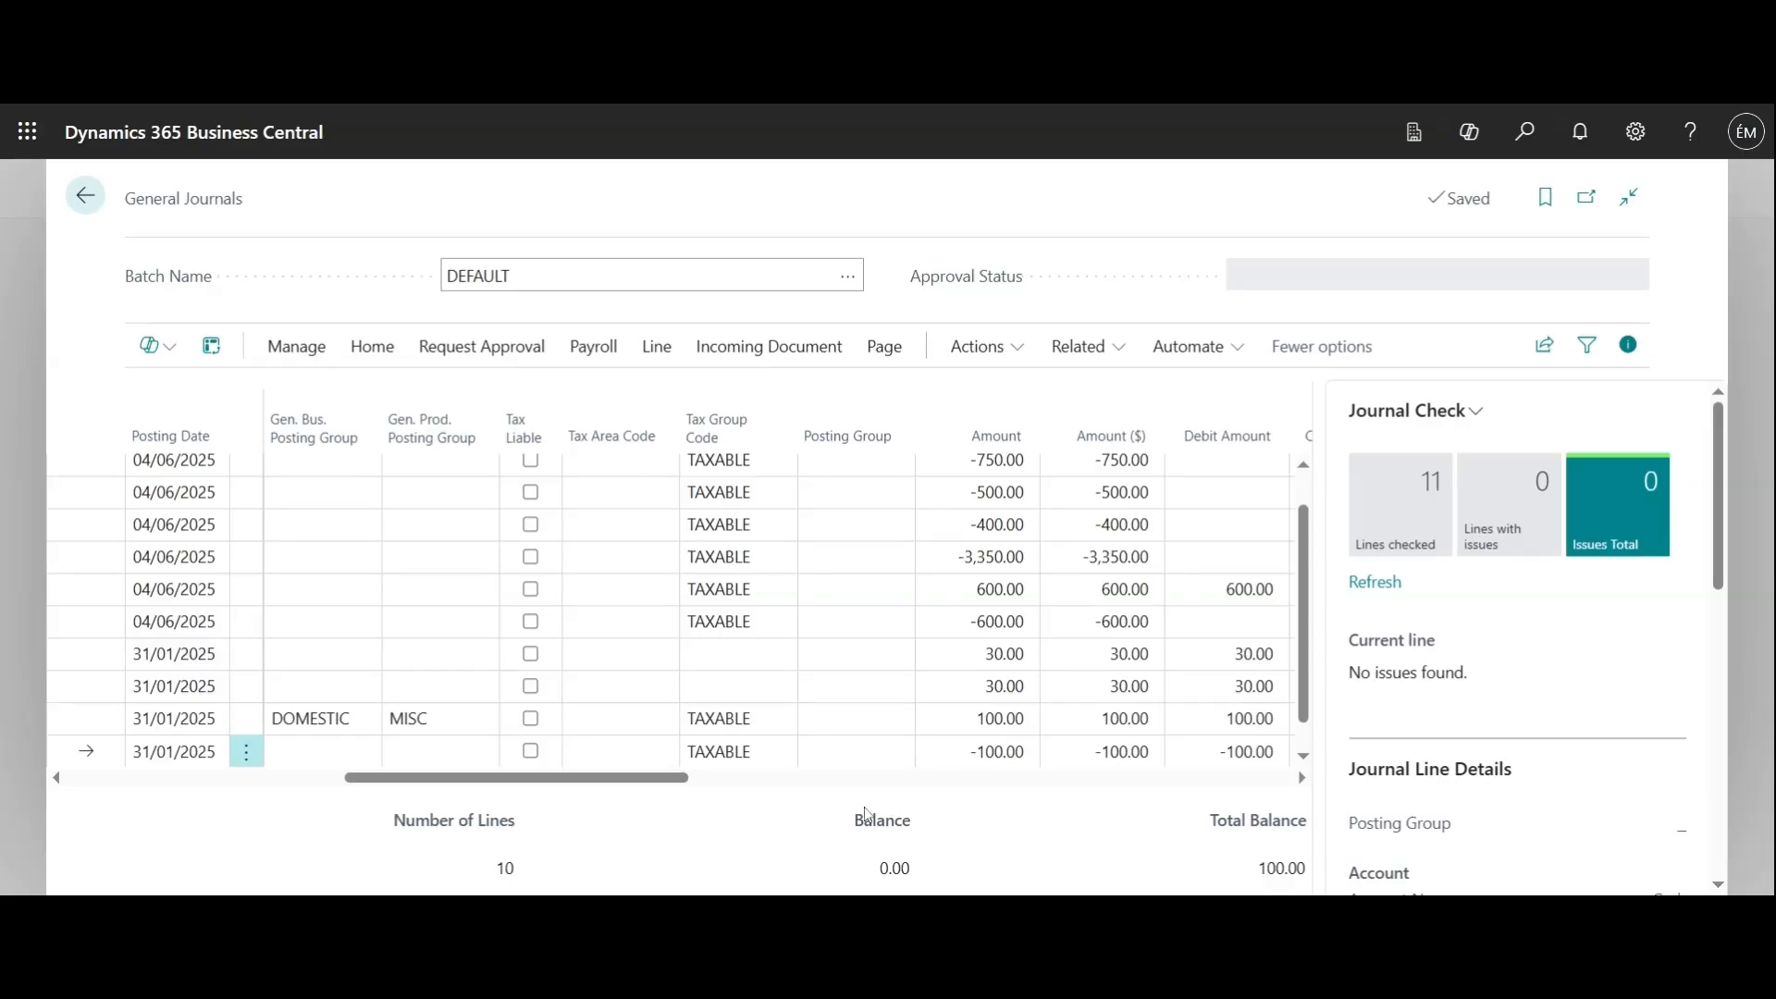
Start another journal line below the Cash line with the posting date 31/01/2025
drag(652, 782, 253, 837)
scroll(420, 597, down, 1)
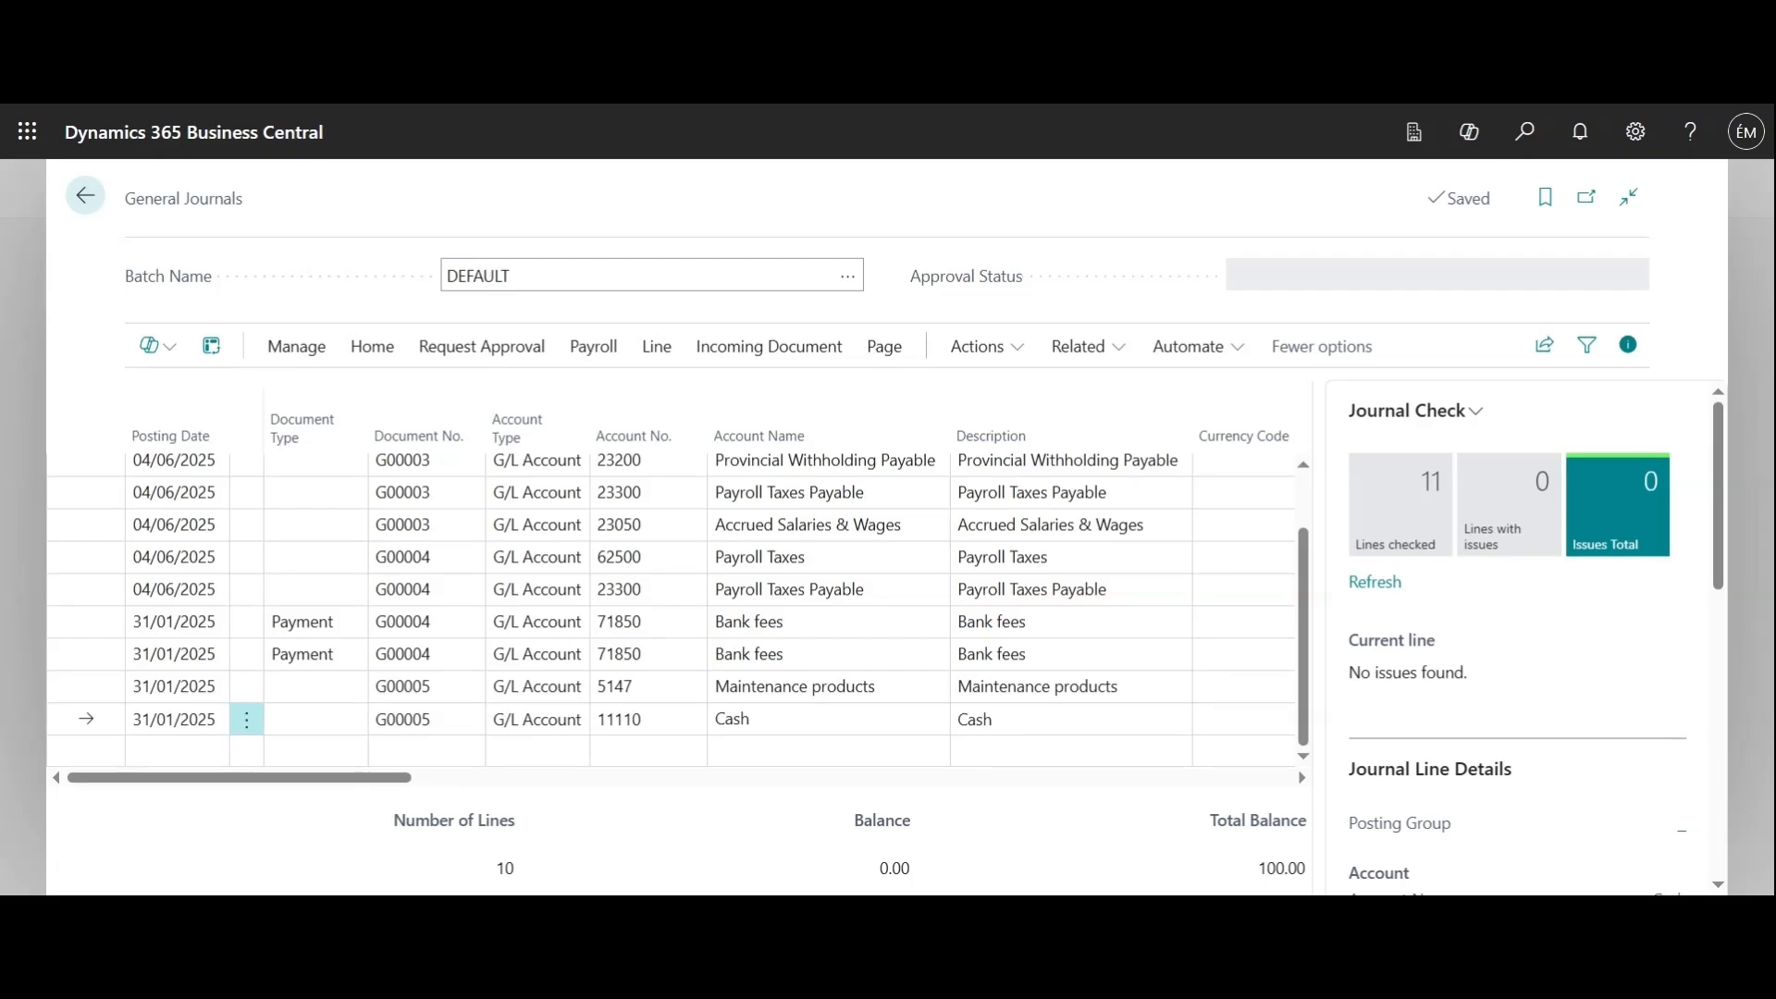
click(212, 759)
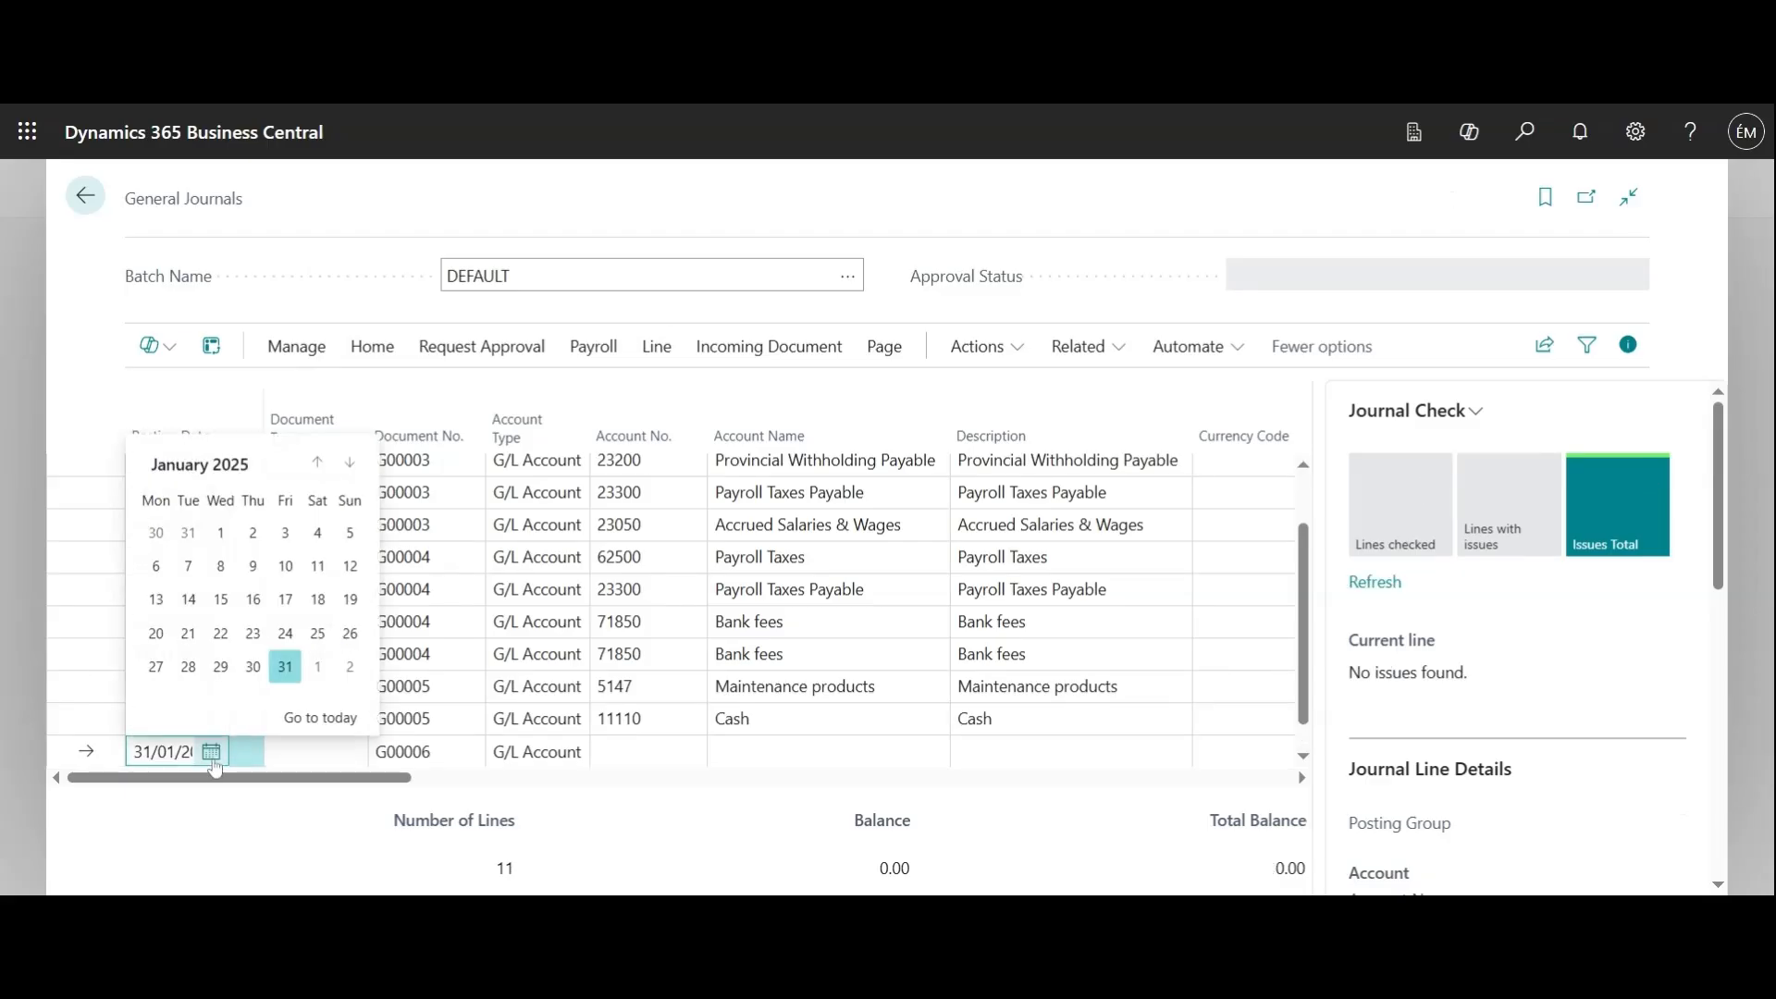
click(257, 800)
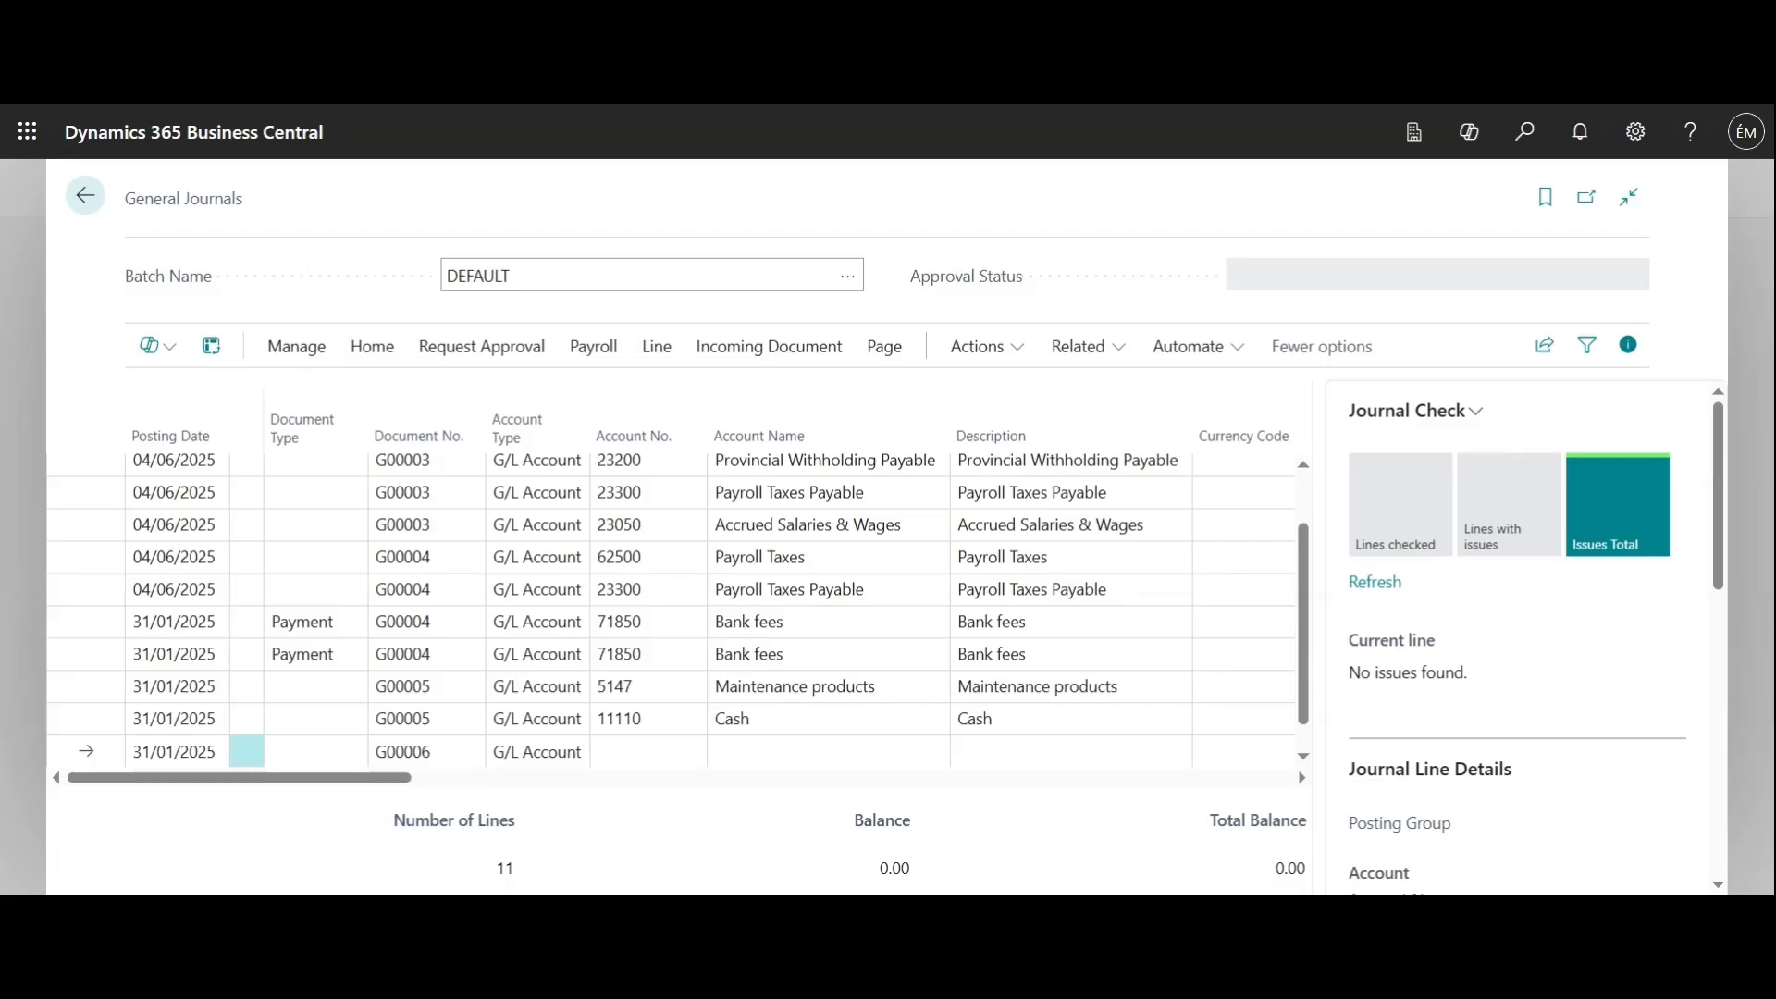
Assign account 65300, the Repairs and Maintenance expense account, to the new journal line
click(647, 752)
click(691, 752)
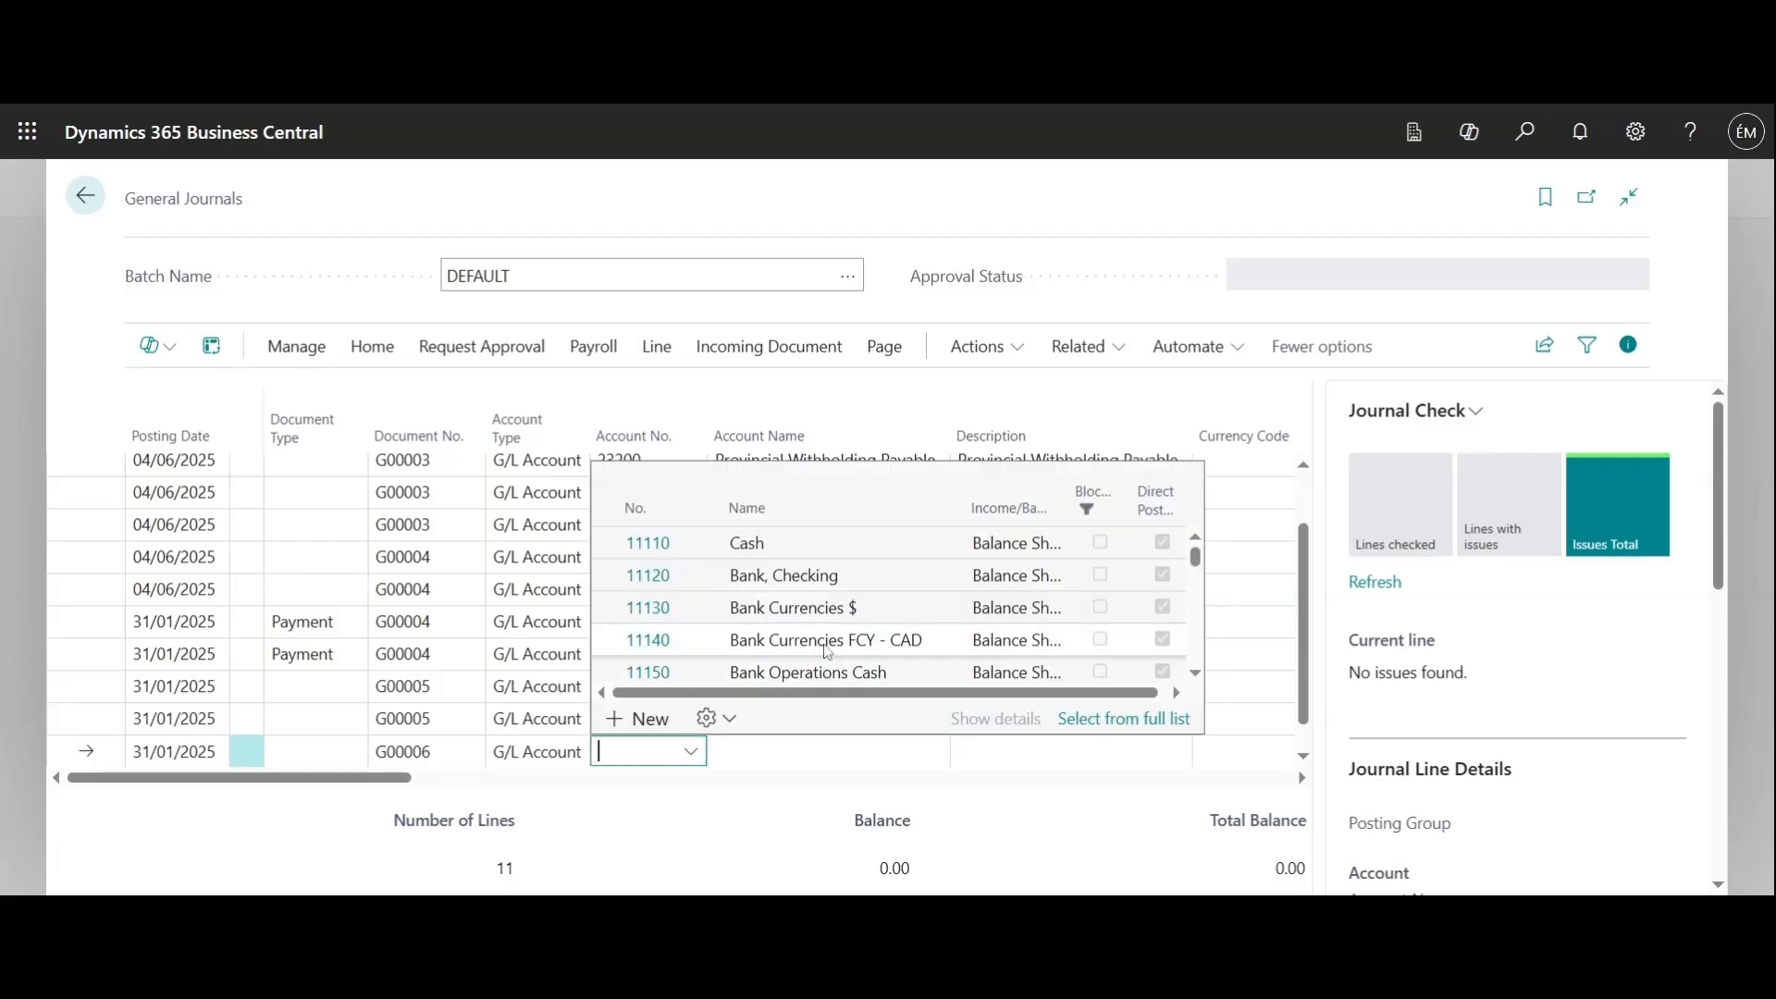
scroll(828, 653, down, 5)
scroll(828, 653, down, 10)
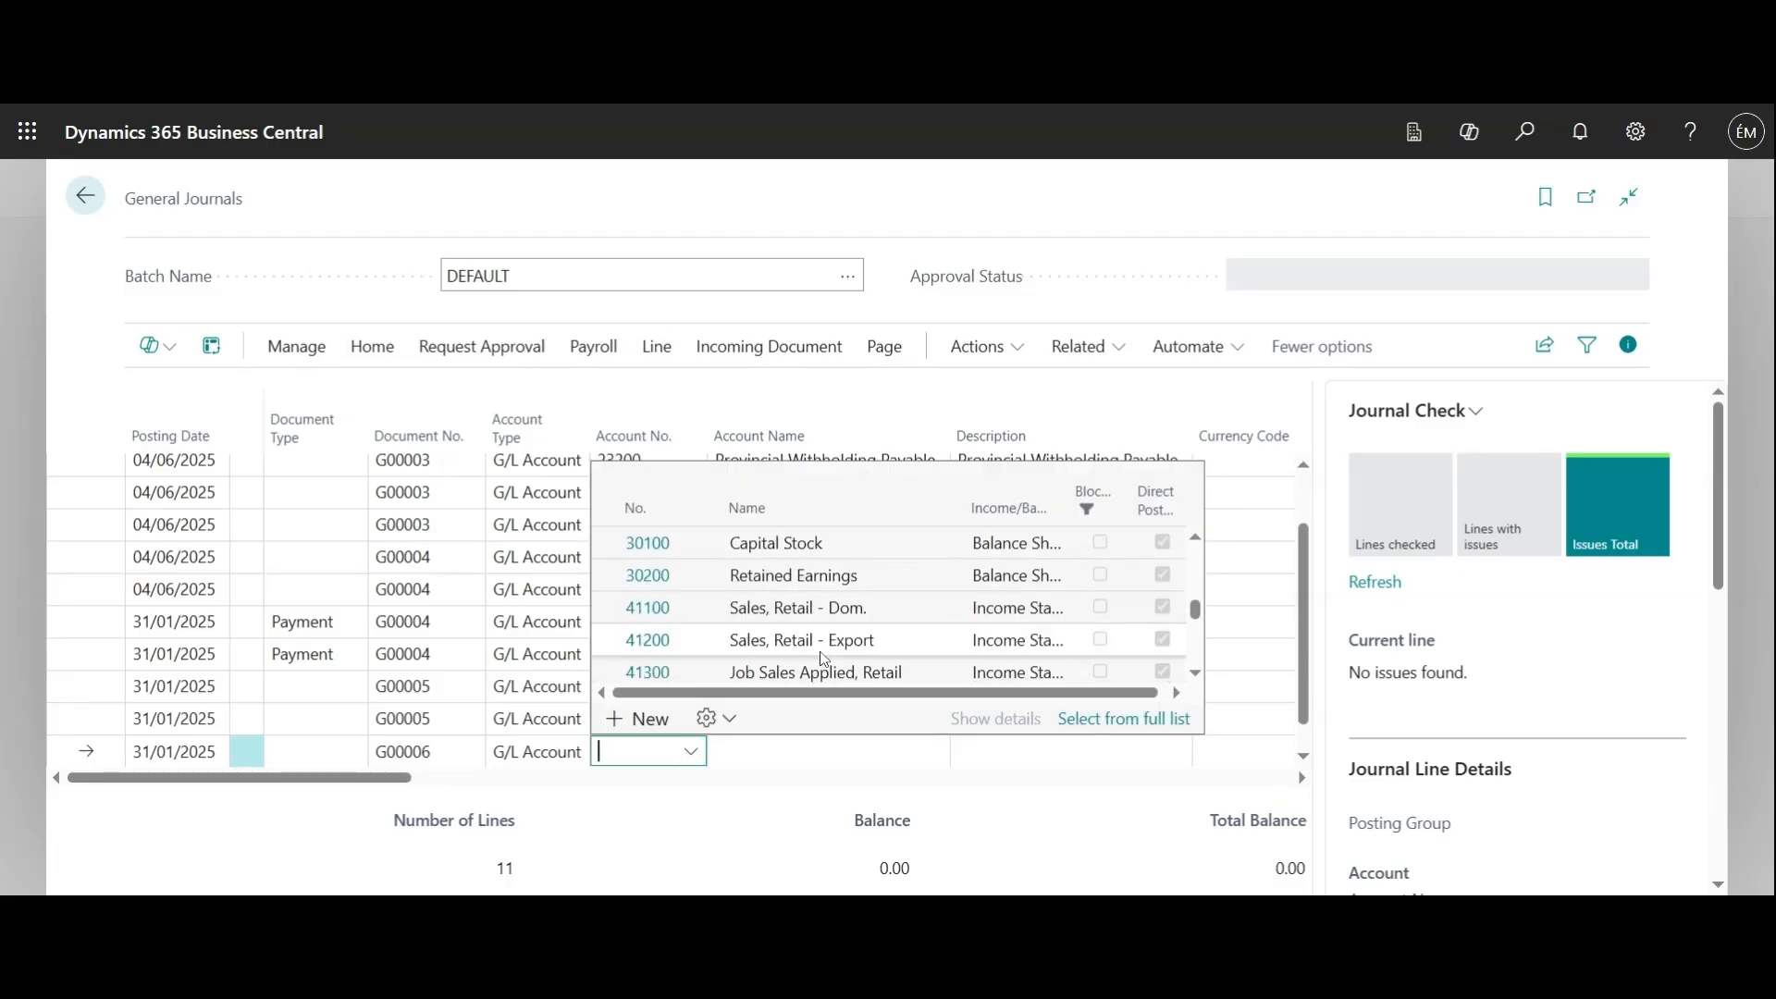
click(824, 659)
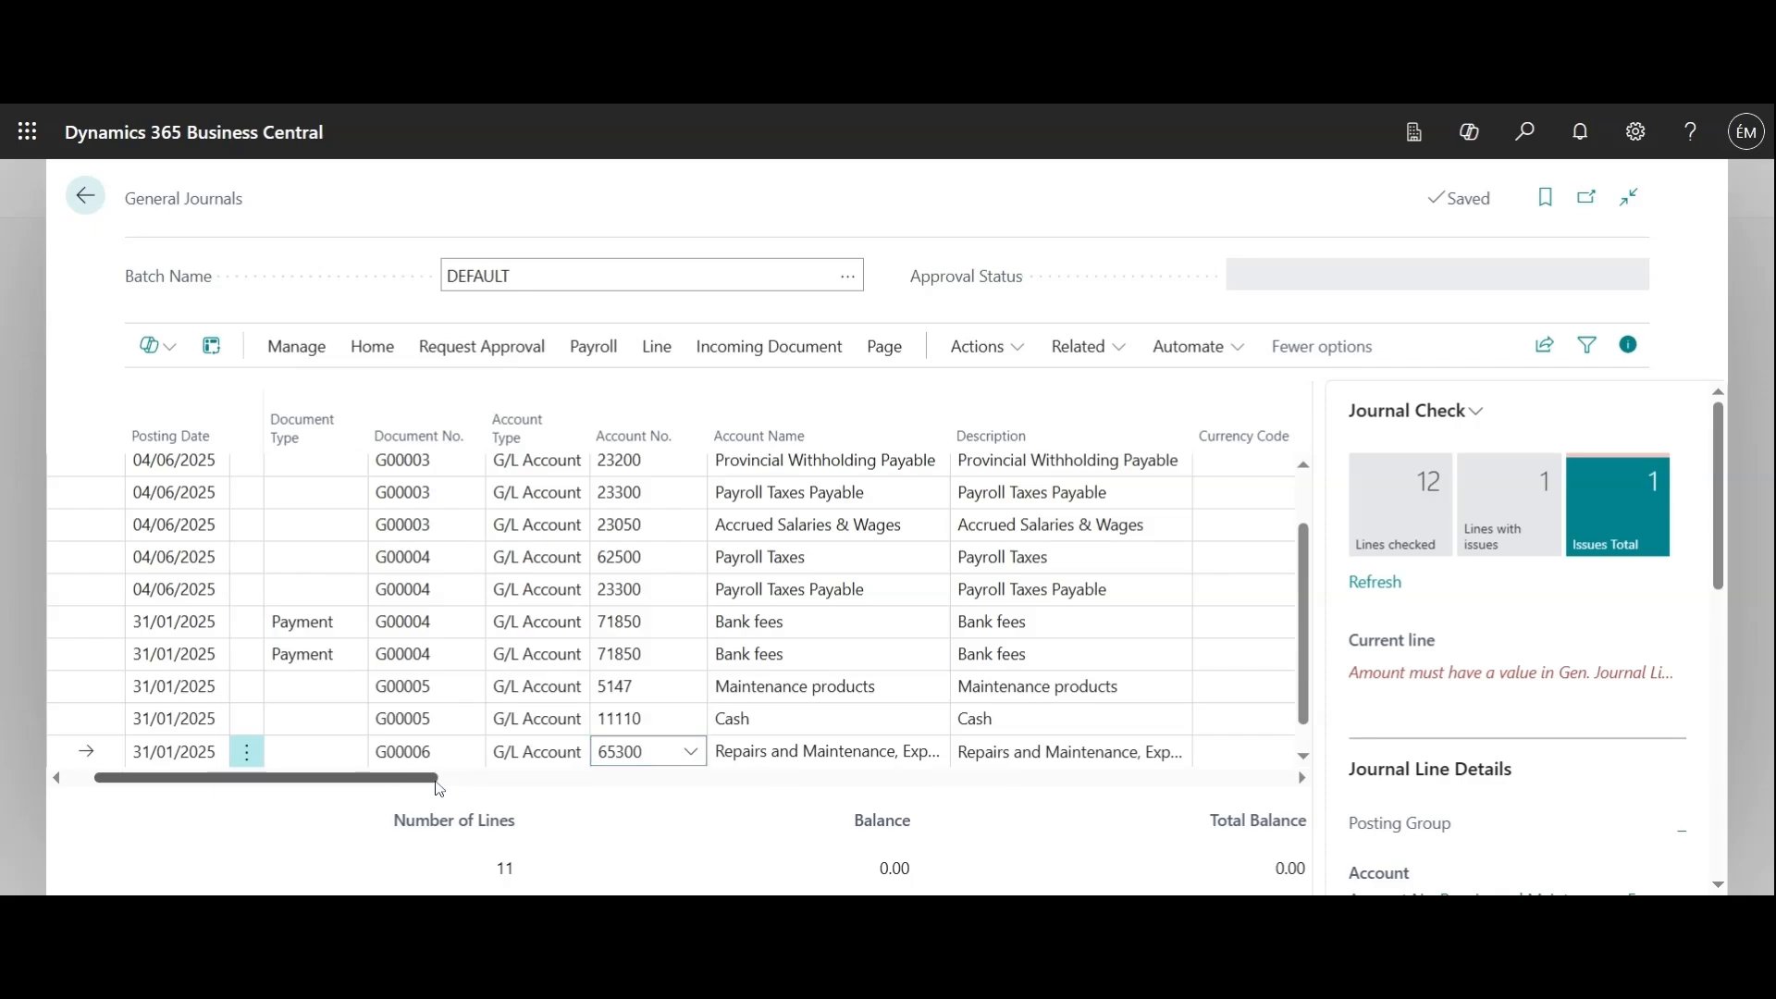
Set the amount of the Repairs and Maintenance line to 300
drag(407, 777, 677, 788)
click(980, 751)
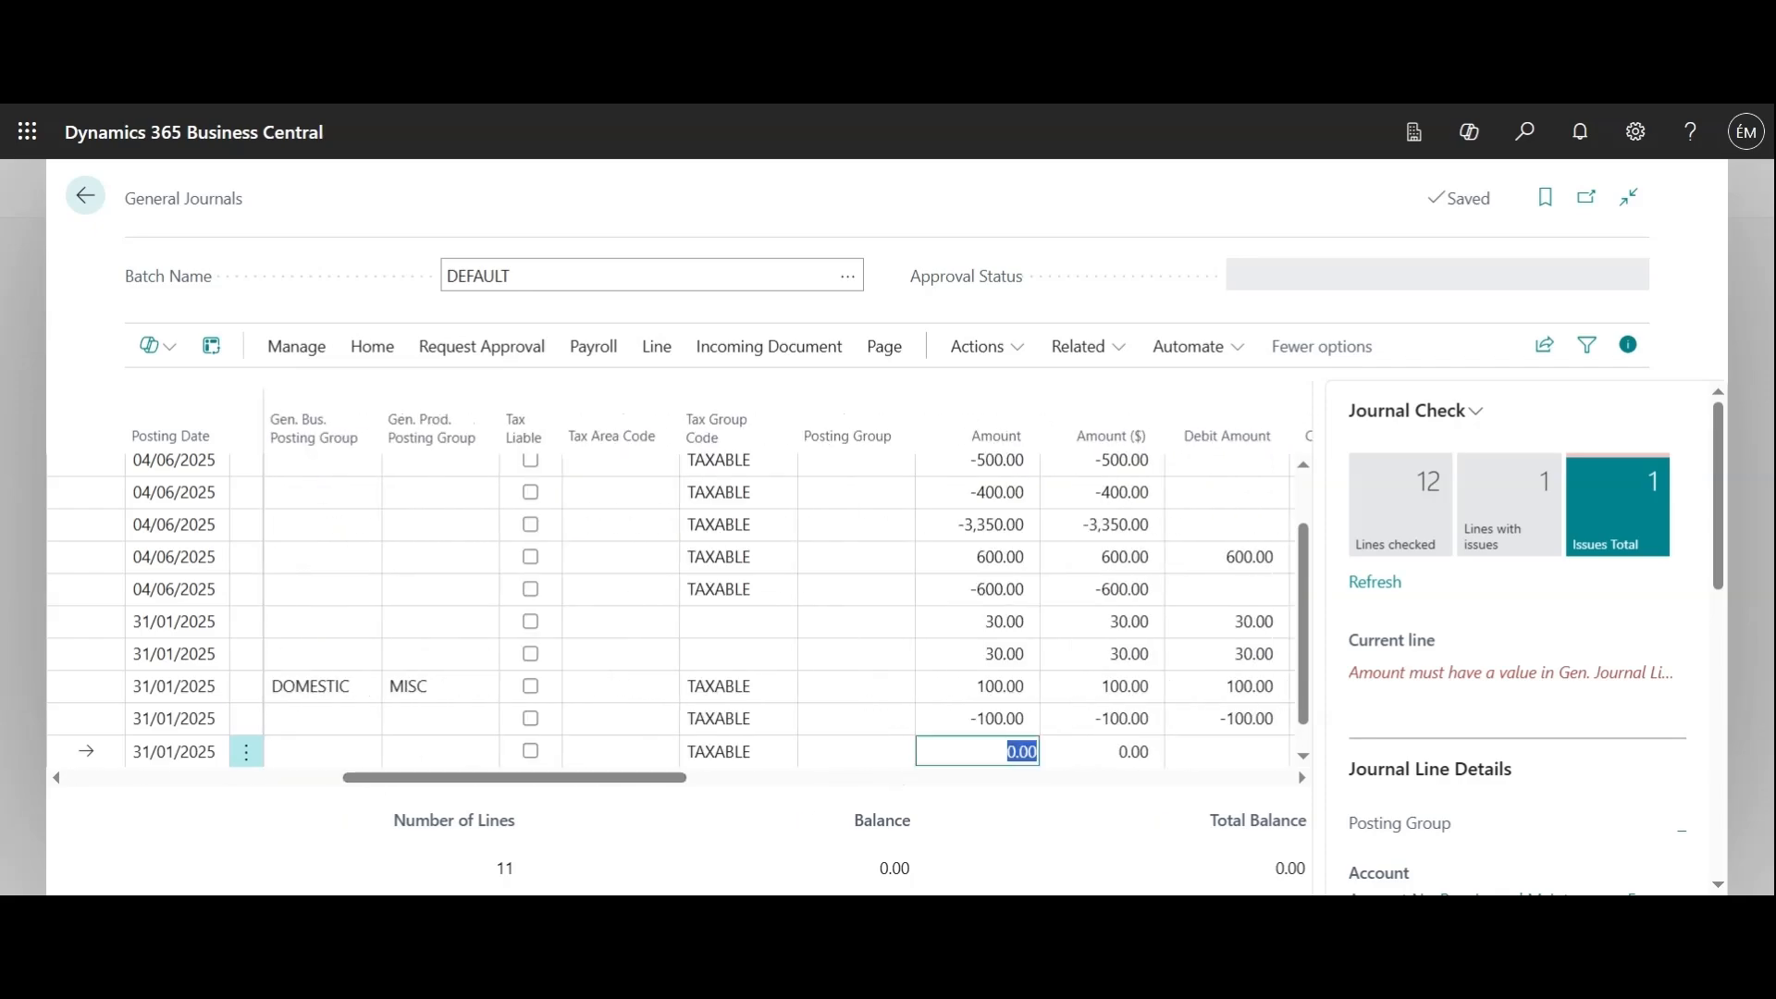
text(300)
click(790, 796)
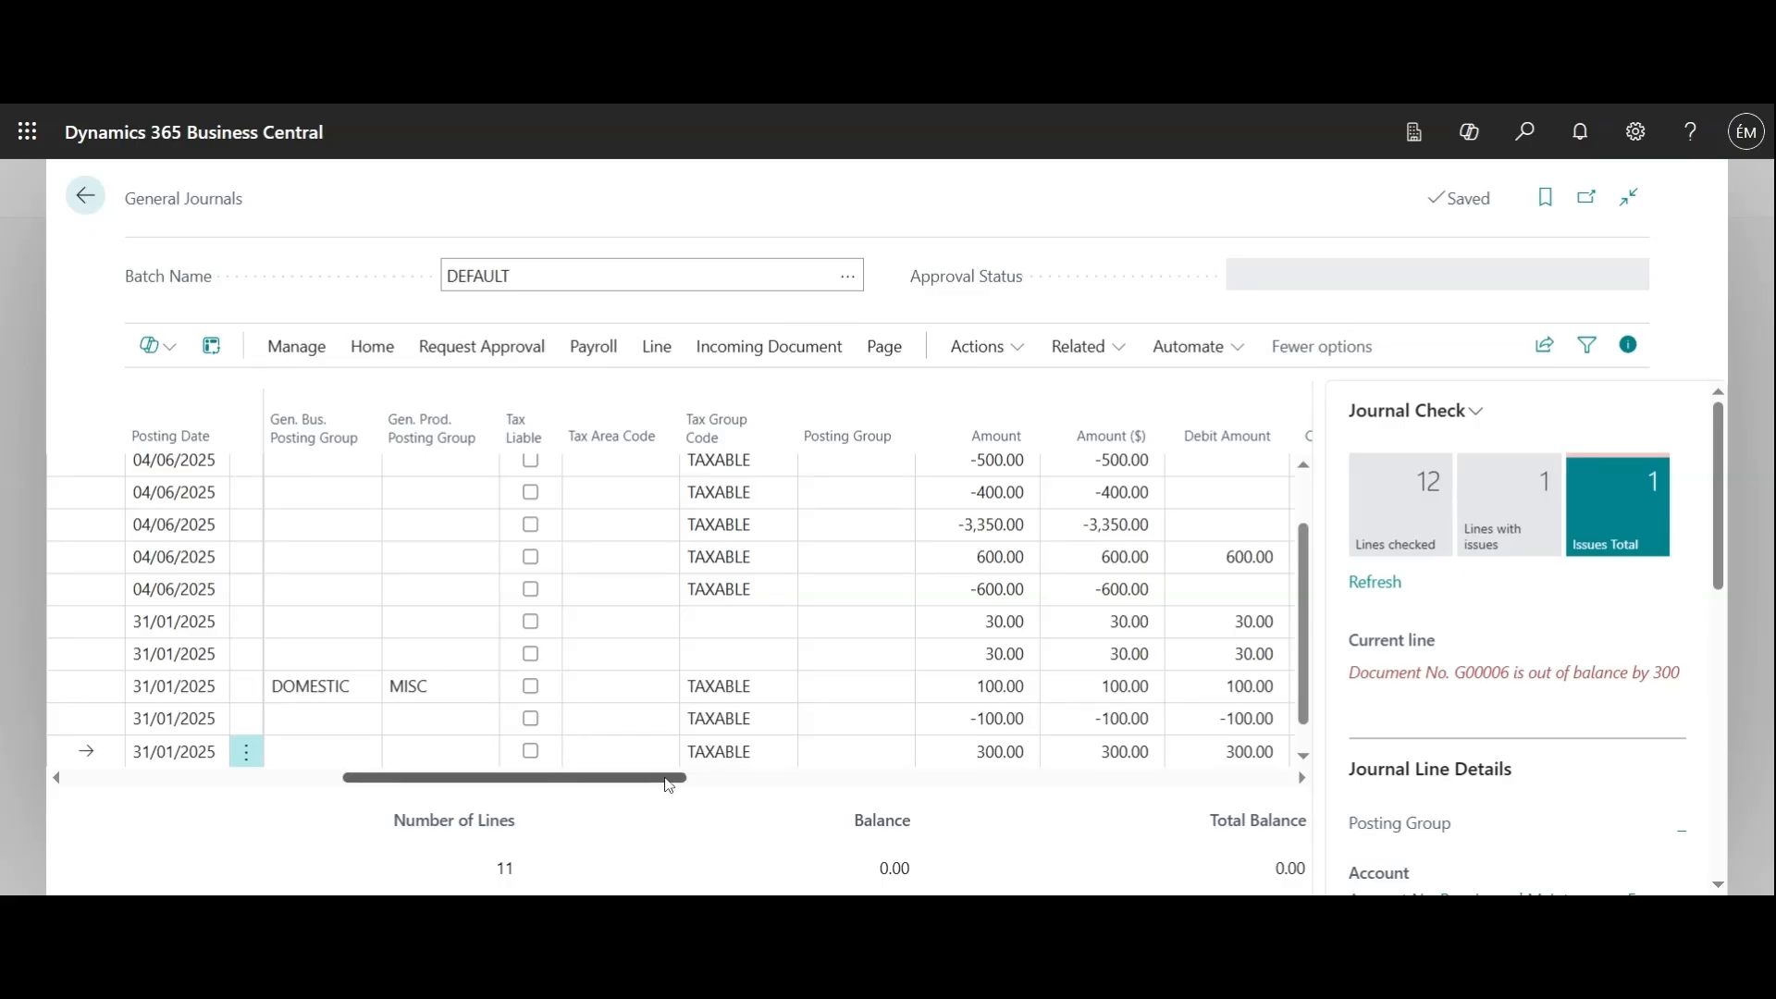
Enter a credit amount of 300 on the Repairs and Maintenance line and choose 11110 as its balancing G/L account
drag(666, 784, 852, 782)
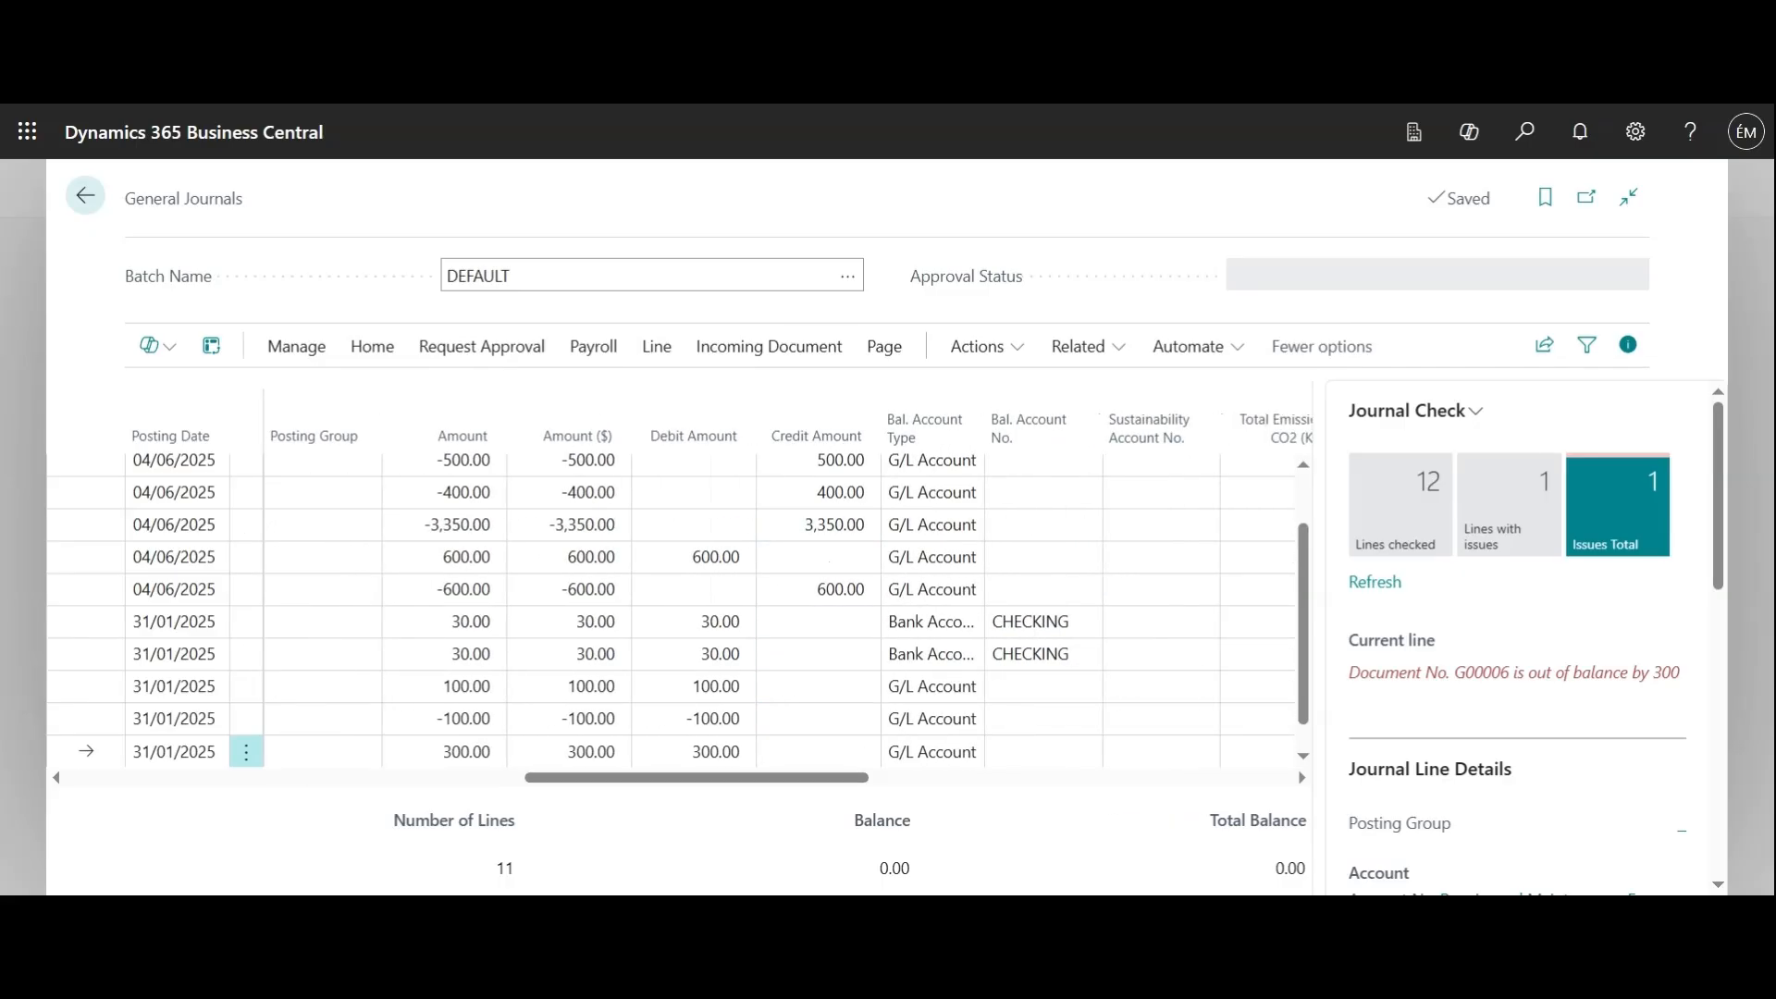
click(818, 751)
text(300)
click(1027, 753)
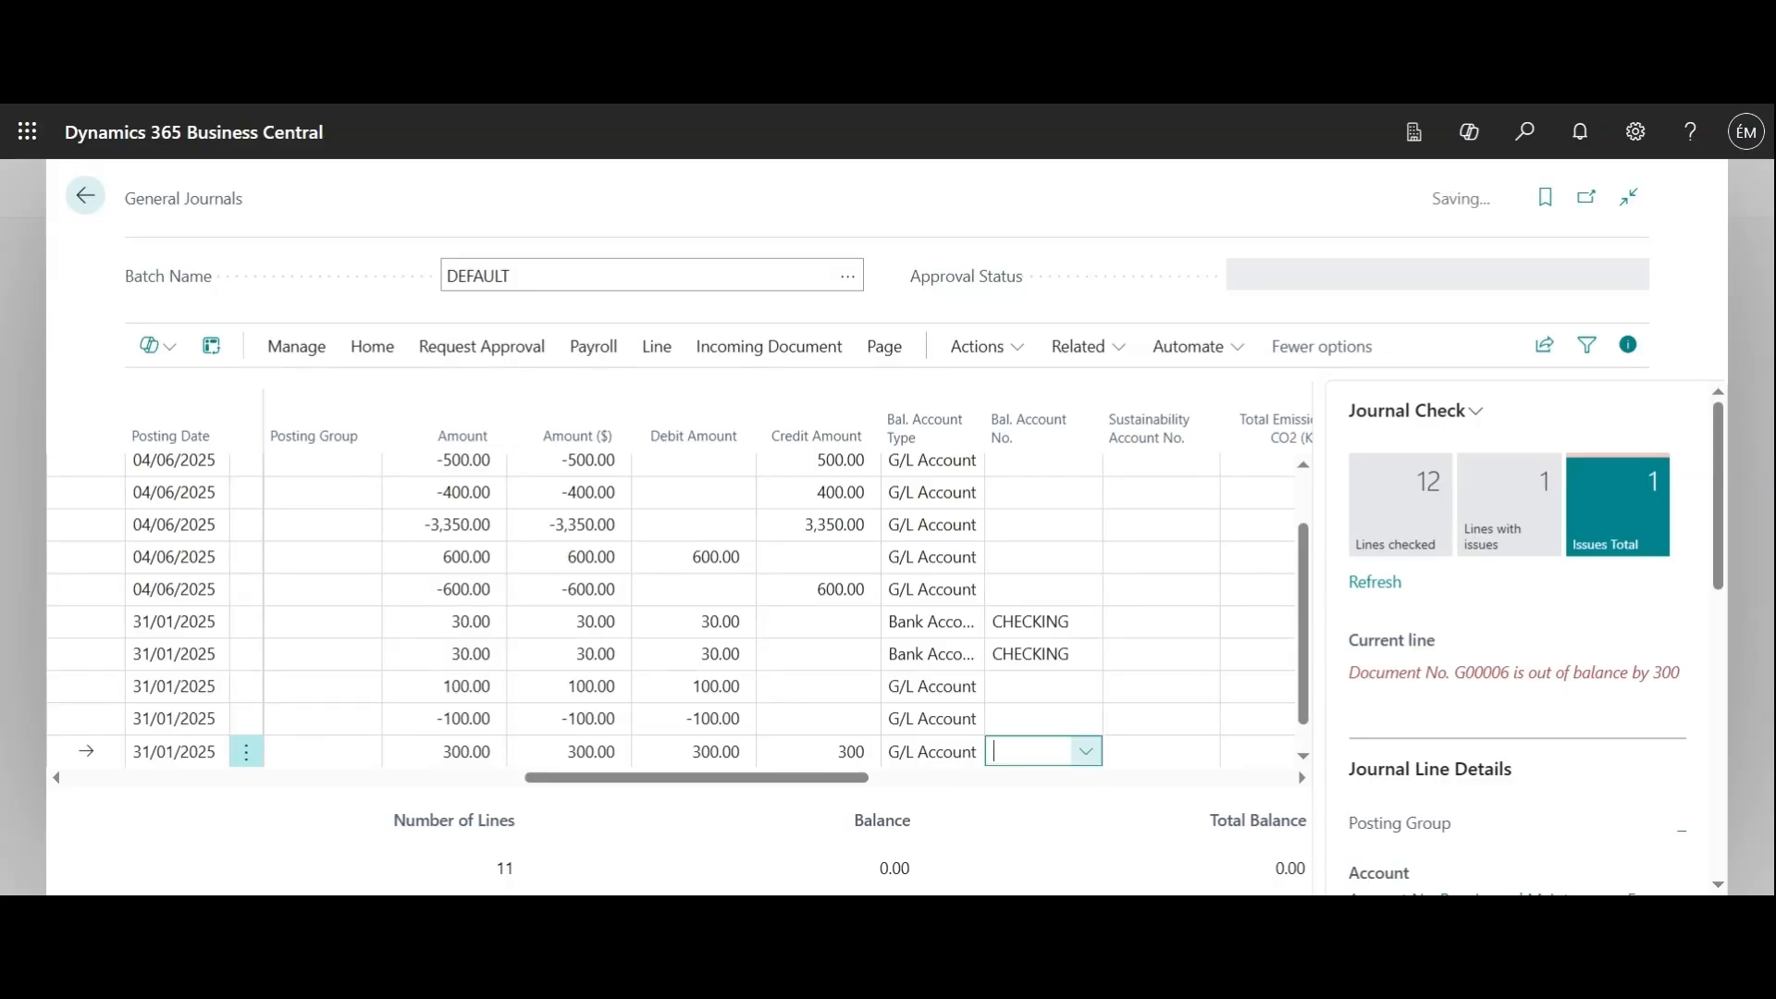
click(1045, 543)
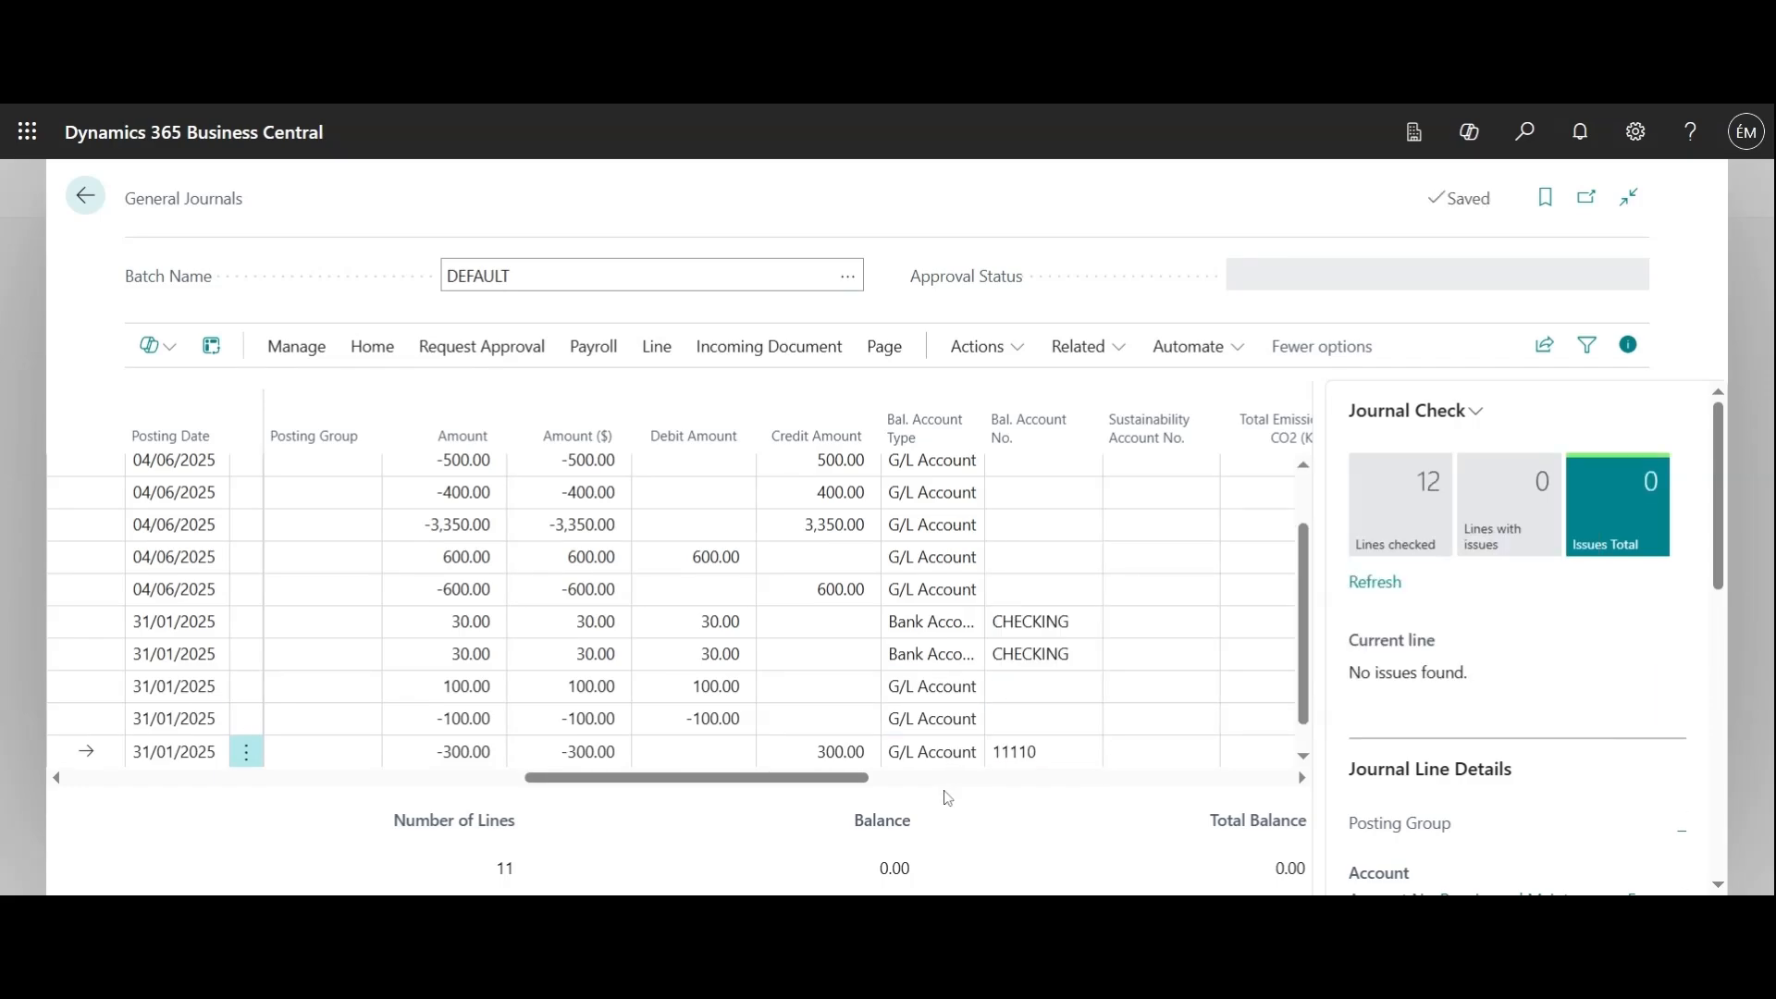
Examine the total balance and the Repairs and Maintenance line's balance account, dimensions and other line details
drag(856, 778, 694, 807)
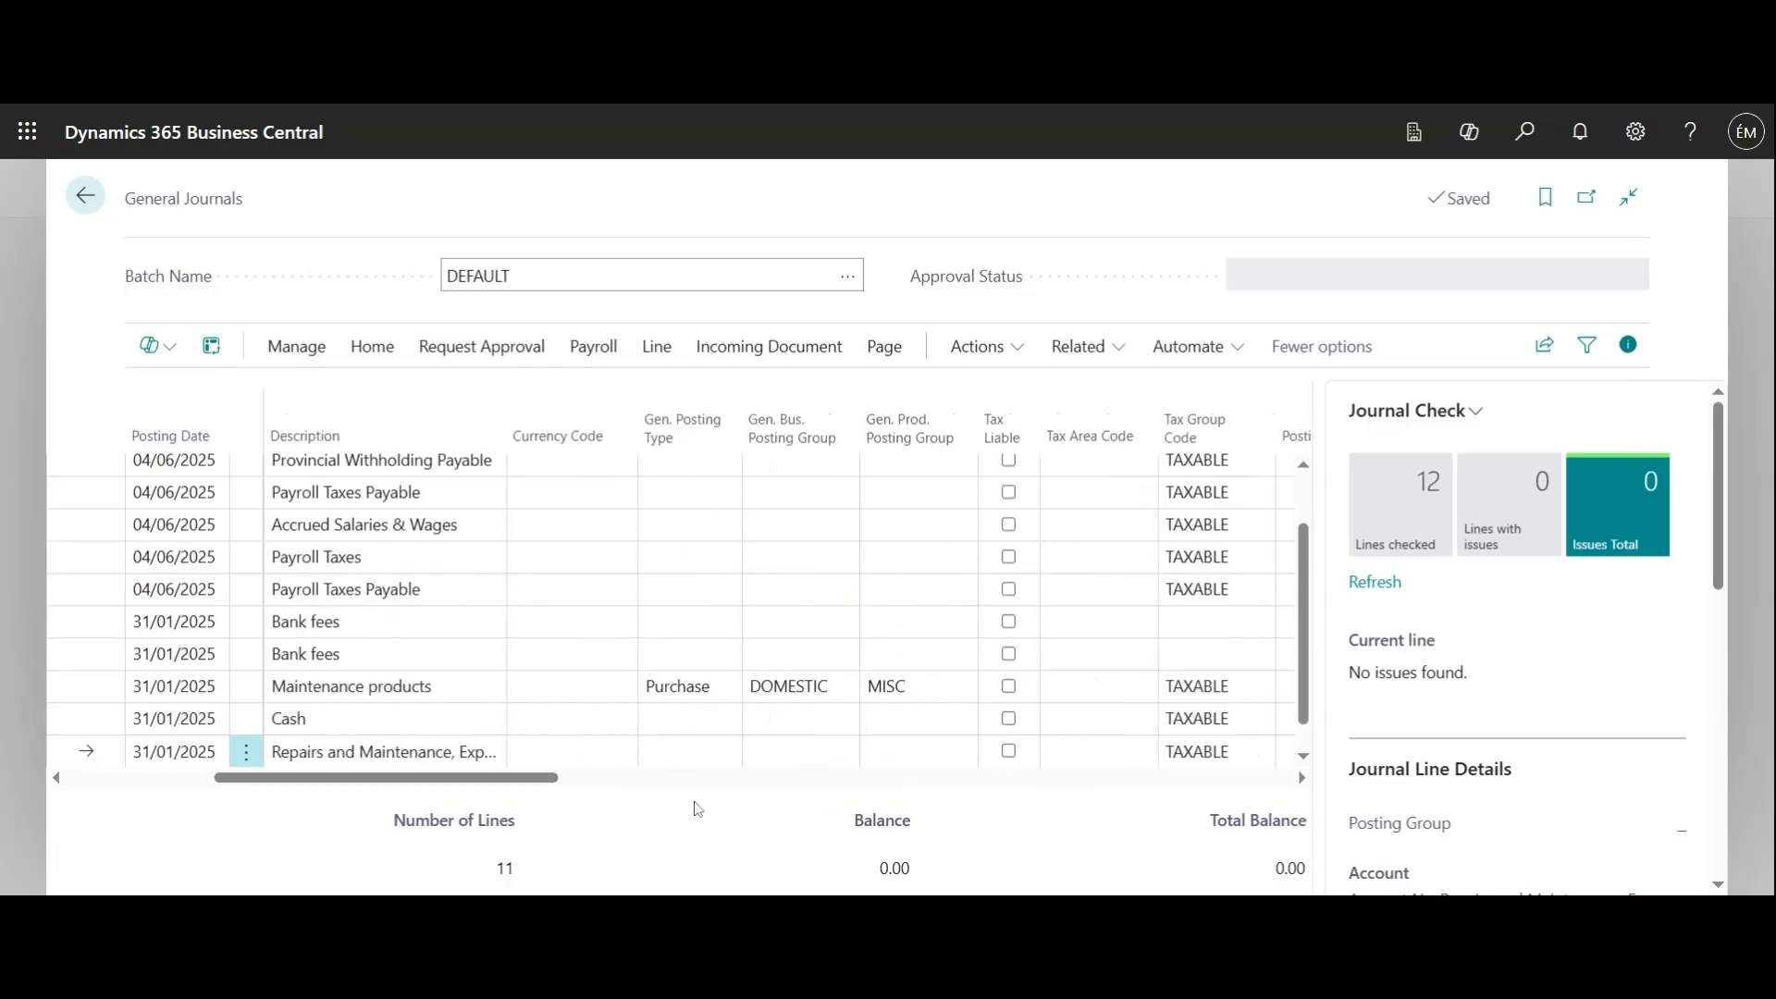
click(1260, 868)
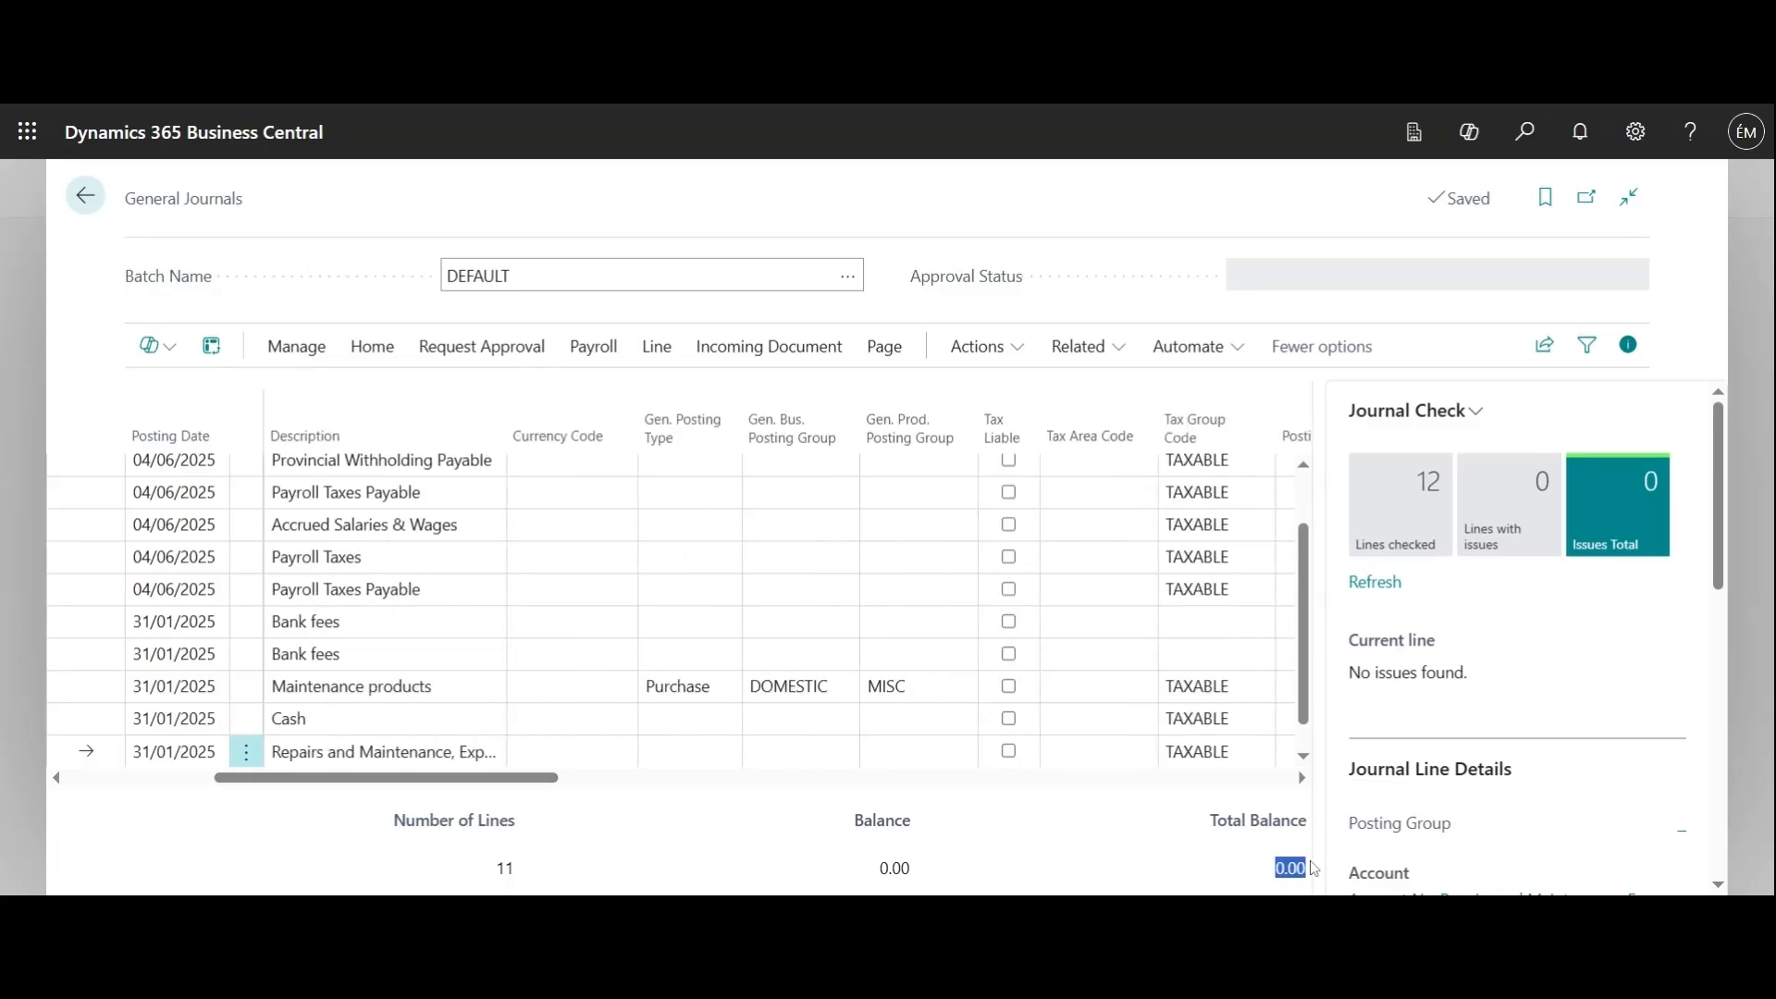
click(1243, 867)
scroll(1504, 648, down, 3)
scroll(1509, 659, down, 3)
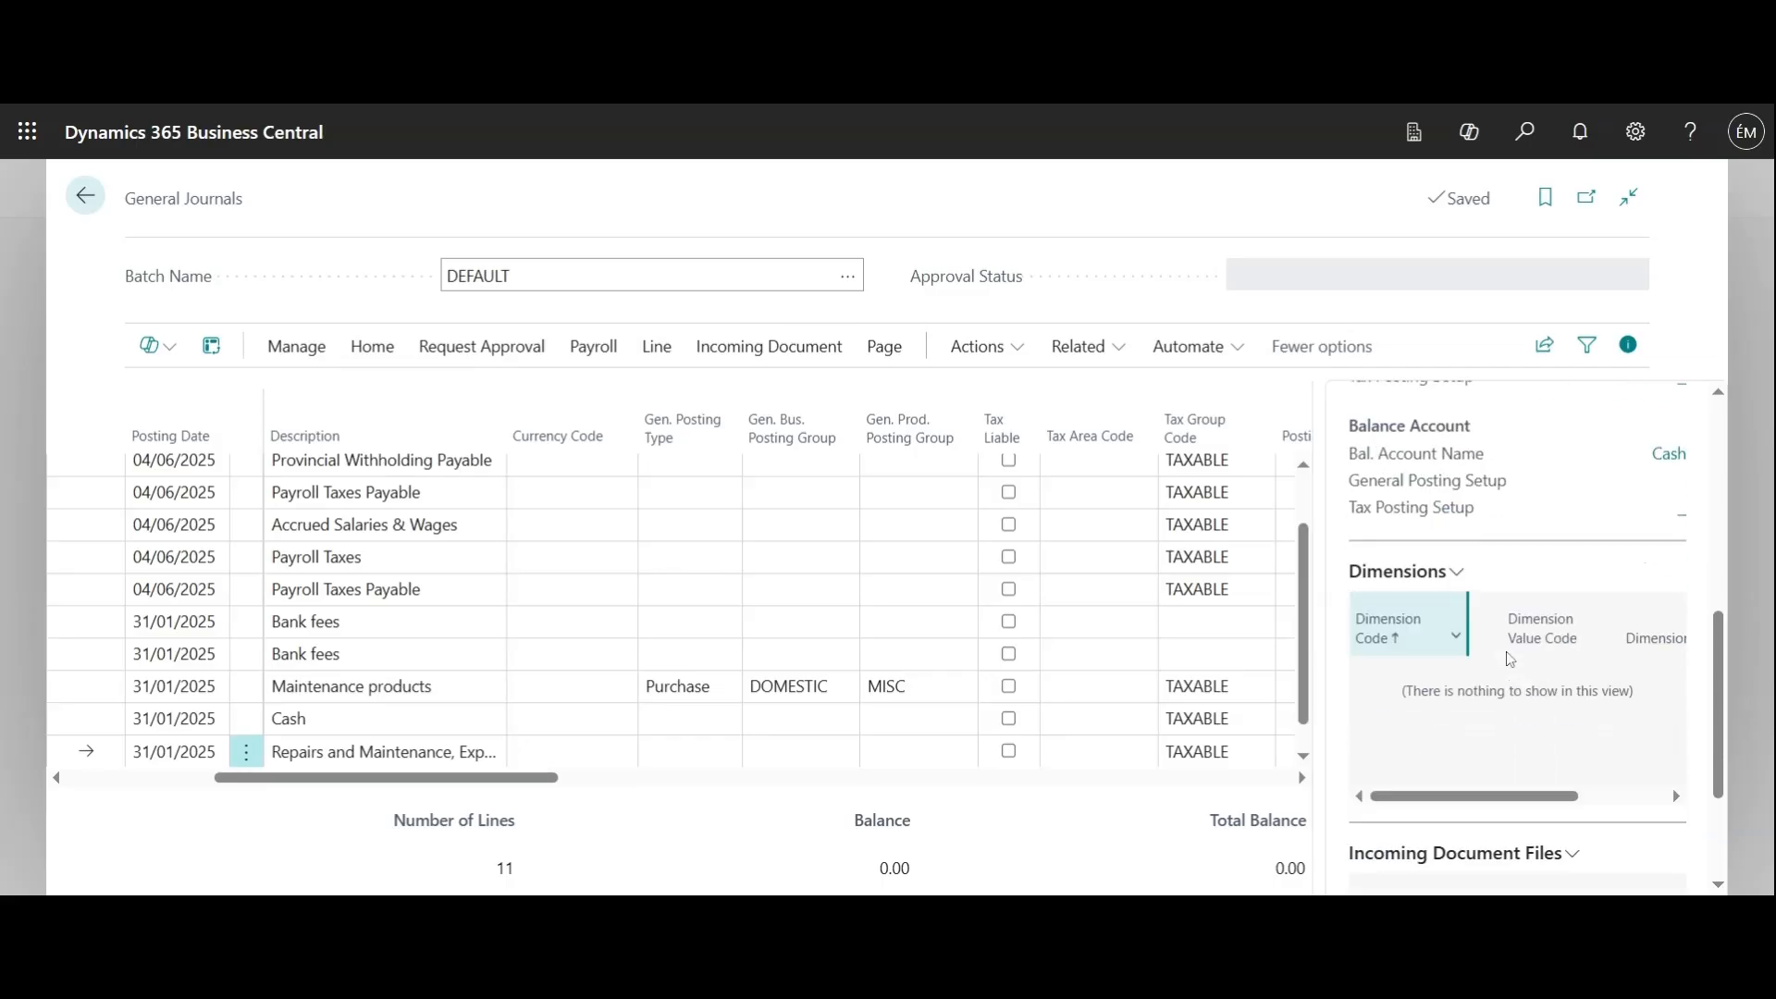
scroll(1672, 788, up, 6)
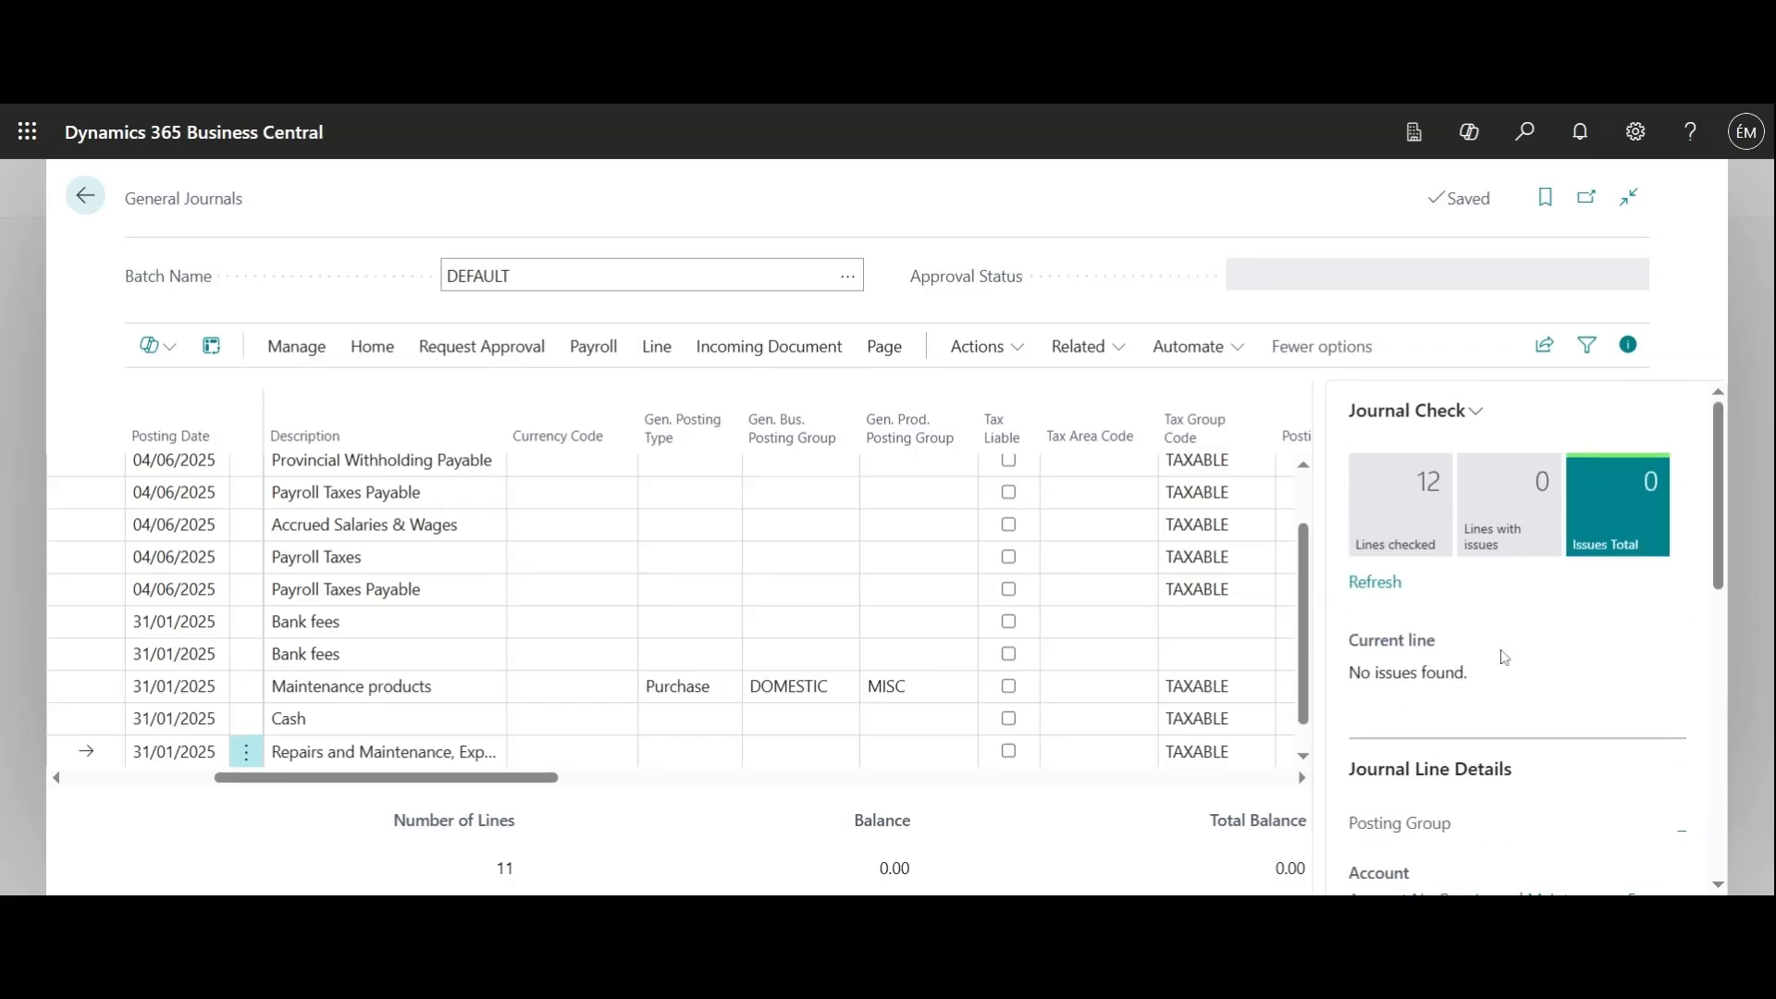
Hide the line details pane and review the account, tax, amount and balancing columns of the journal lines
click(1626, 357)
drag(1015, 780, 655, 777)
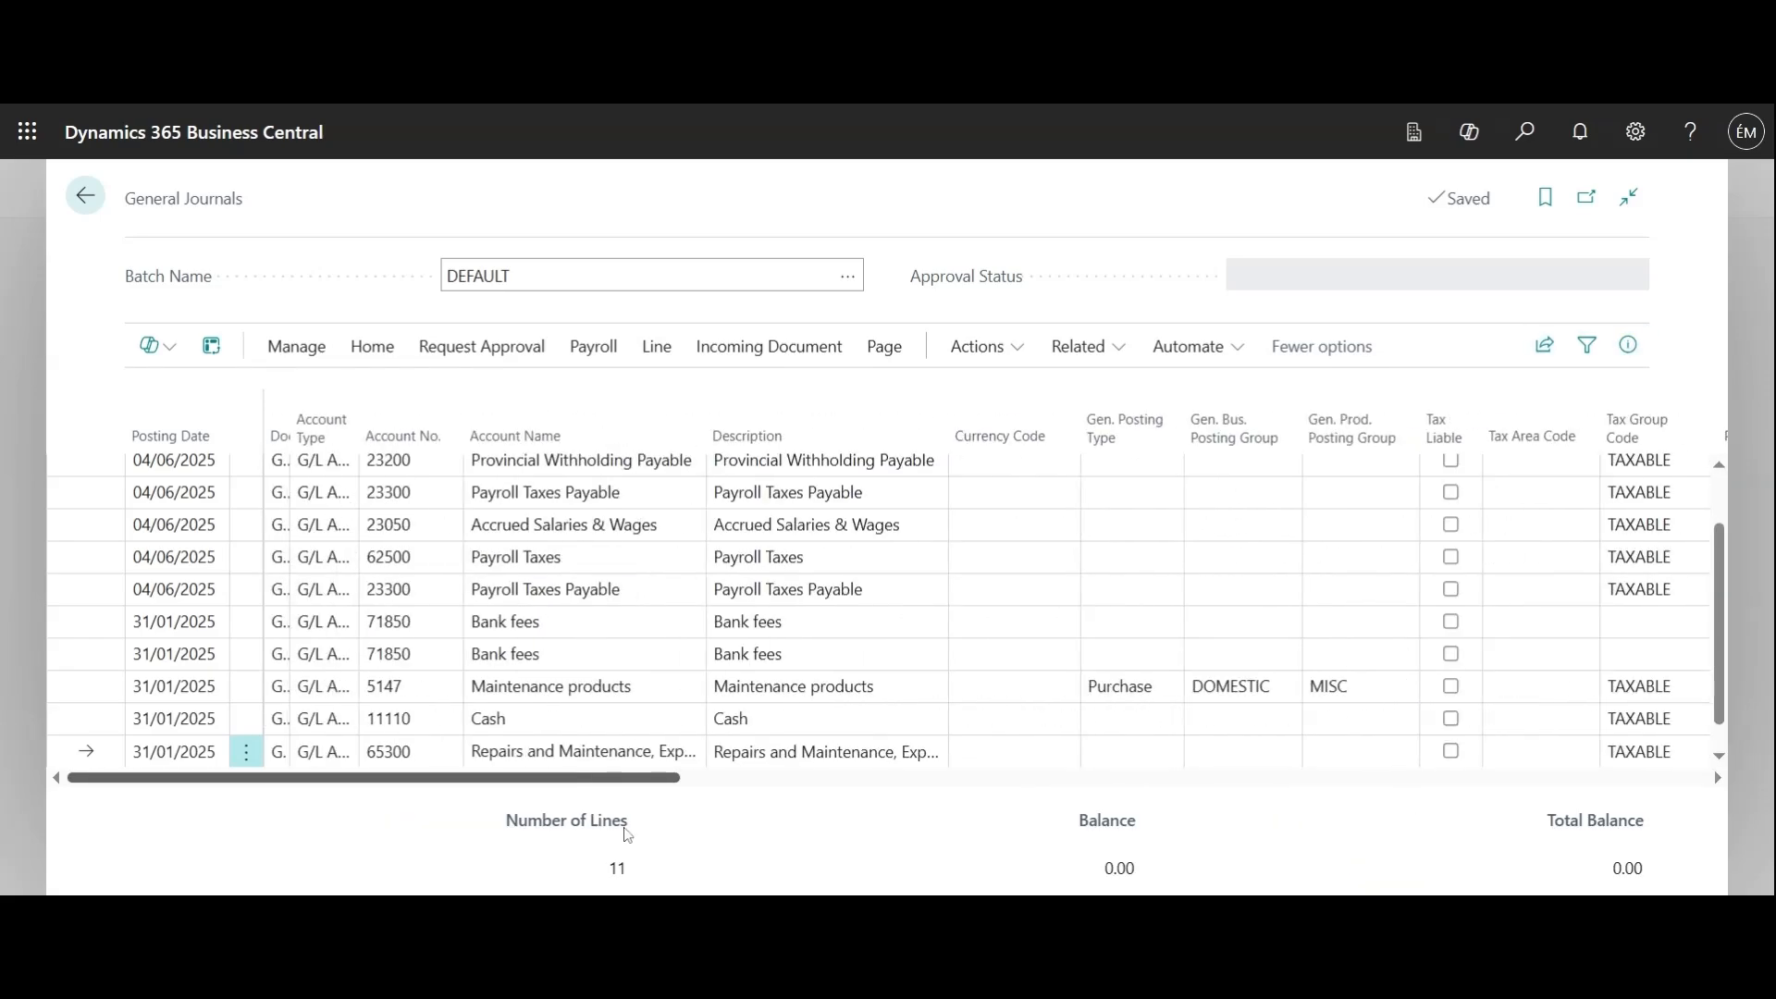
click(1628, 345)
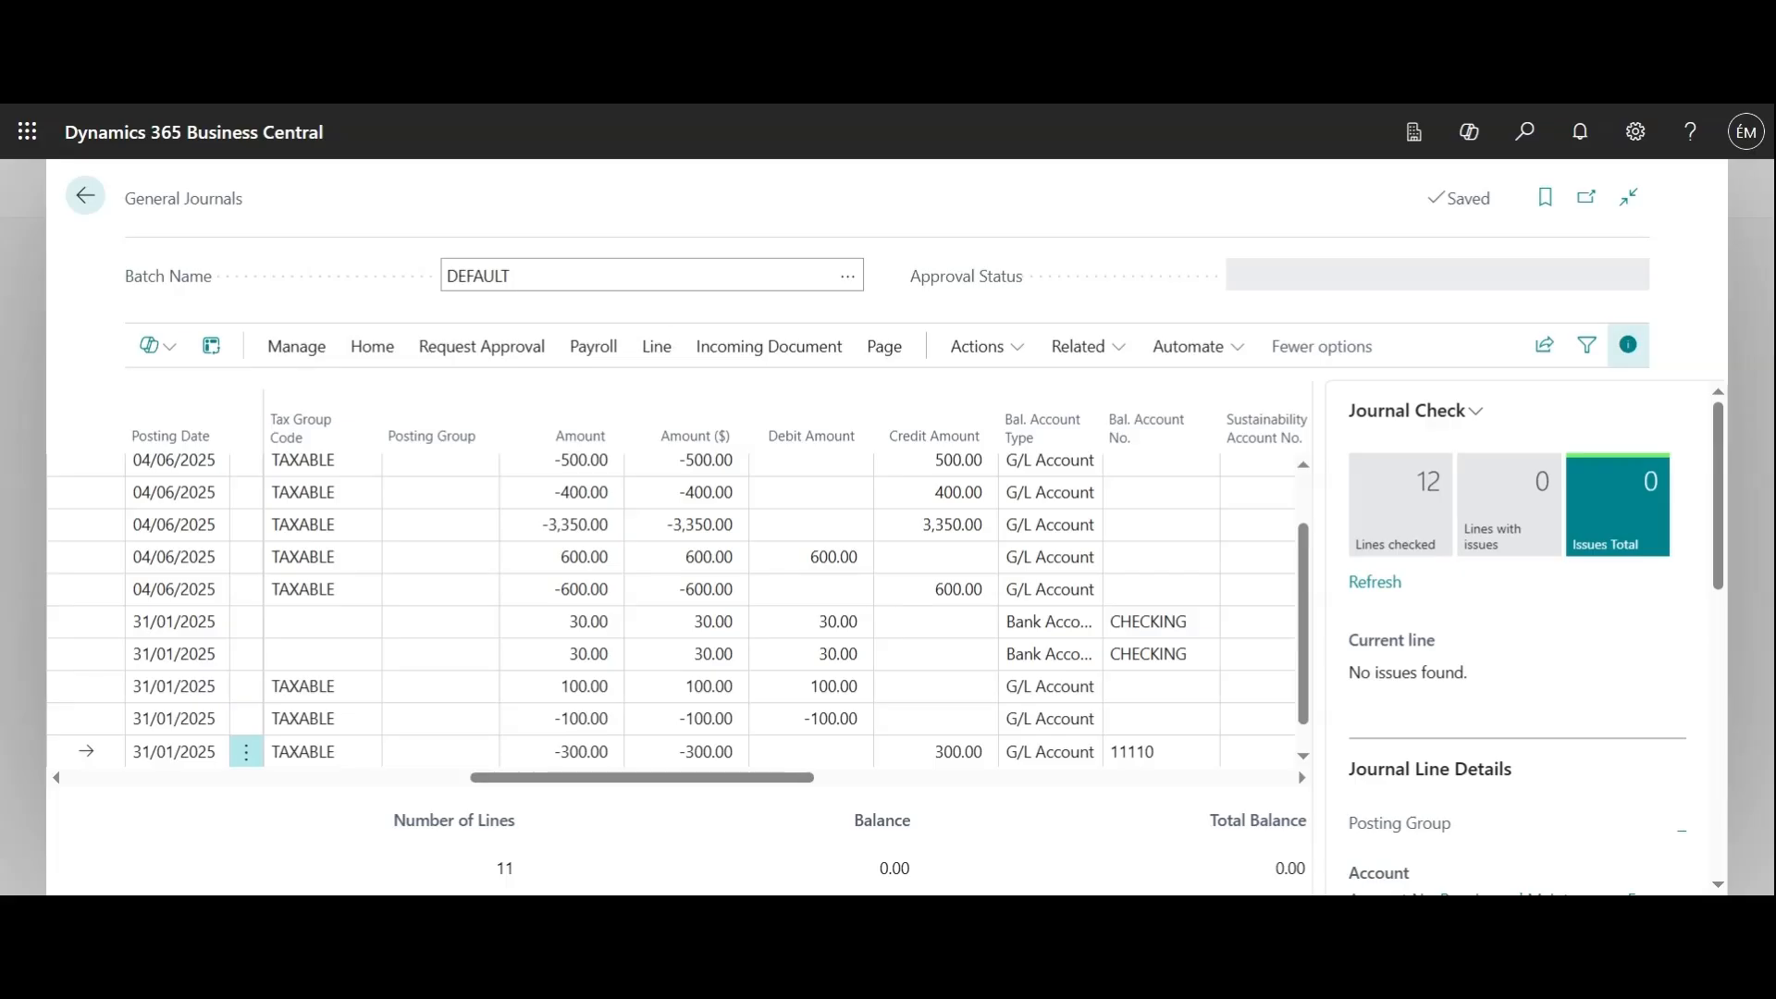
click(1629, 347)
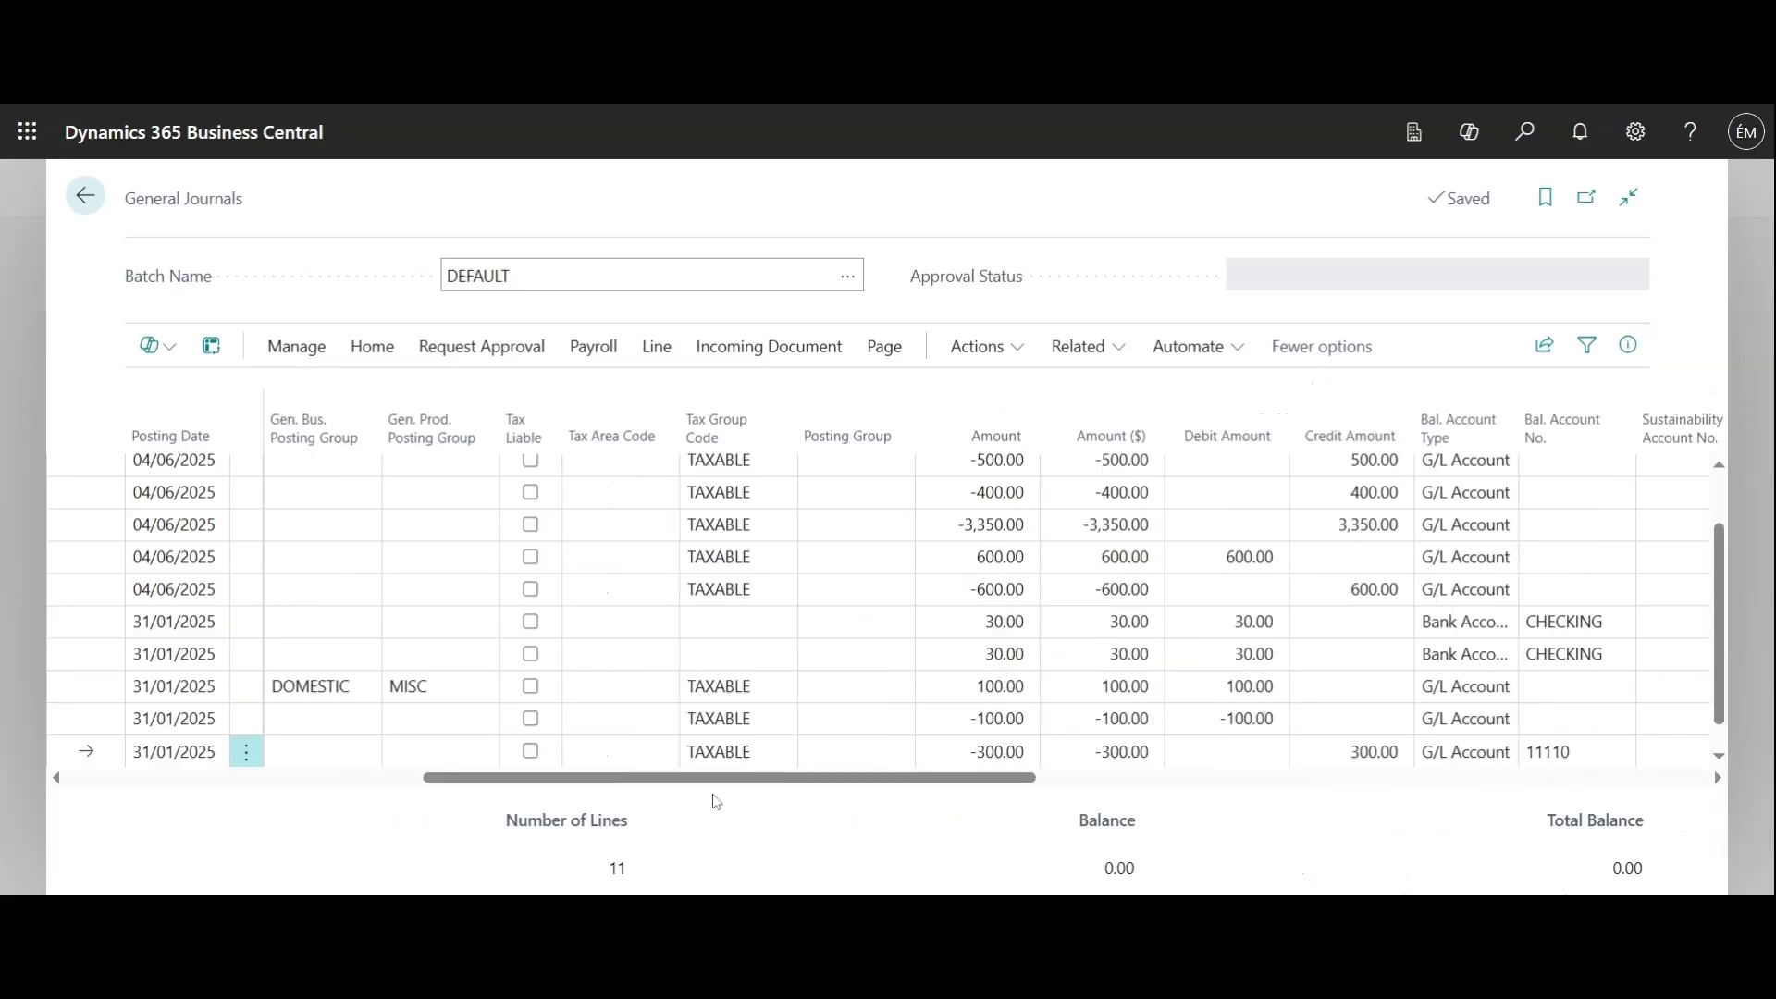
drag(717, 780, 869, 779)
drag(999, 785, 446, 807)
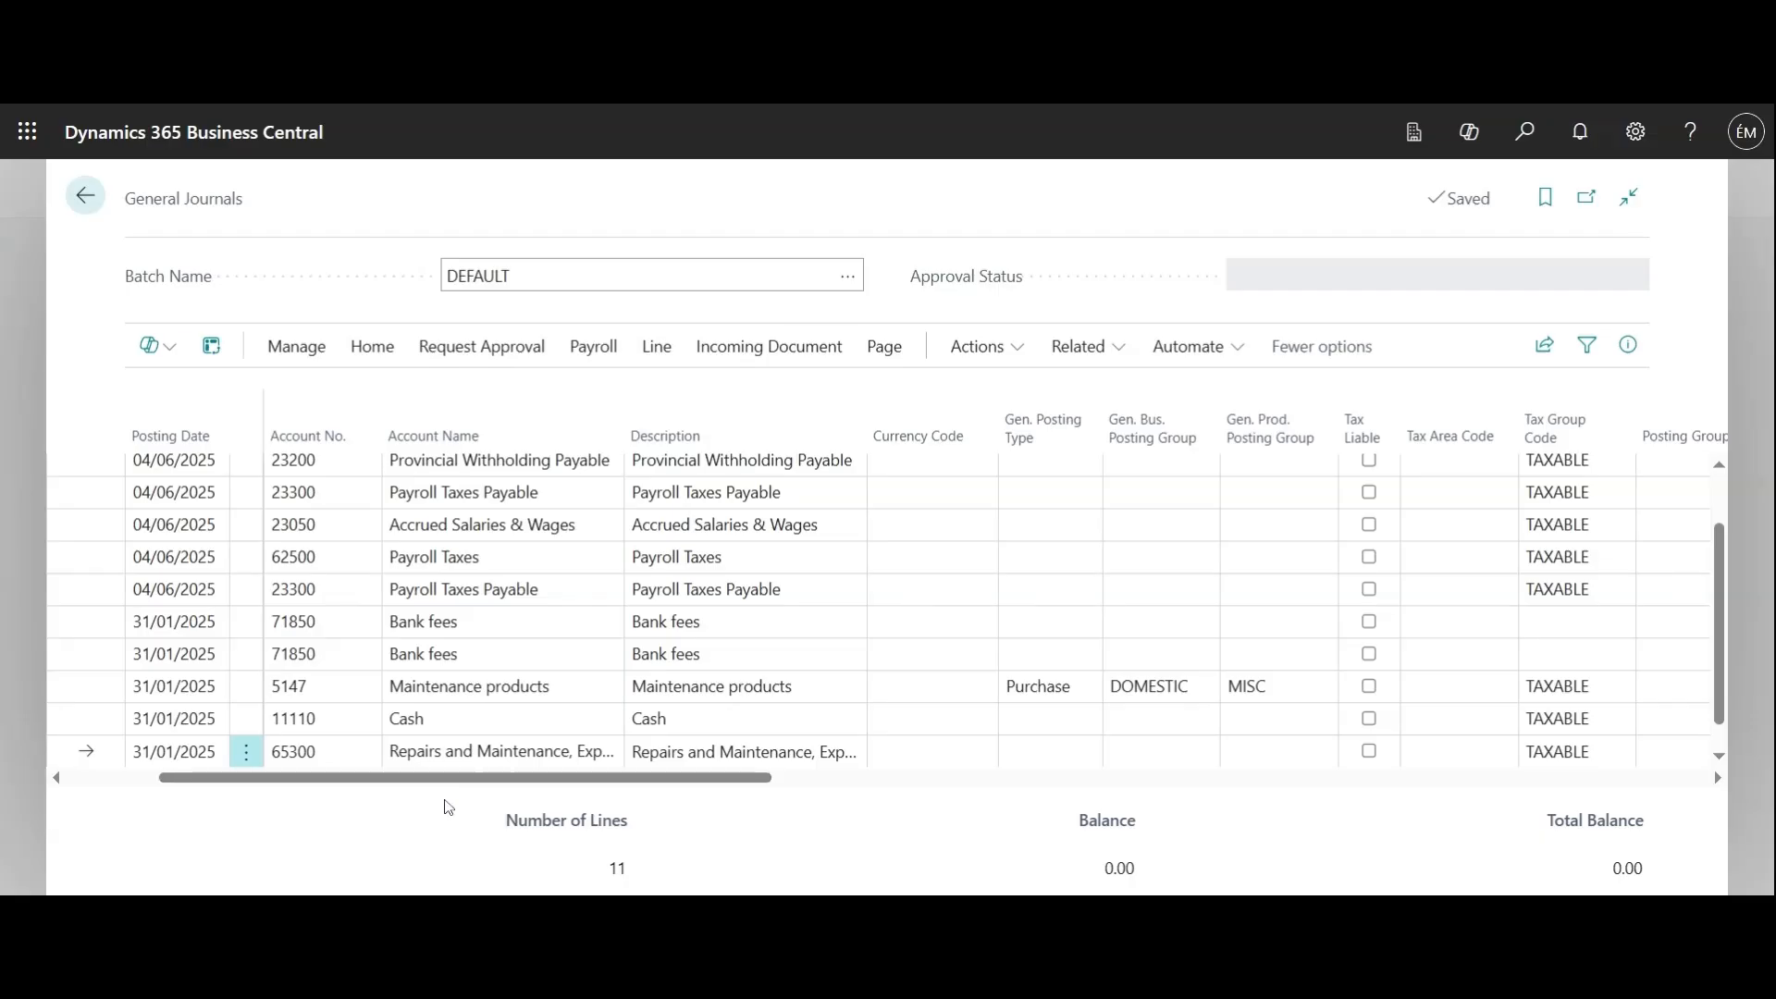